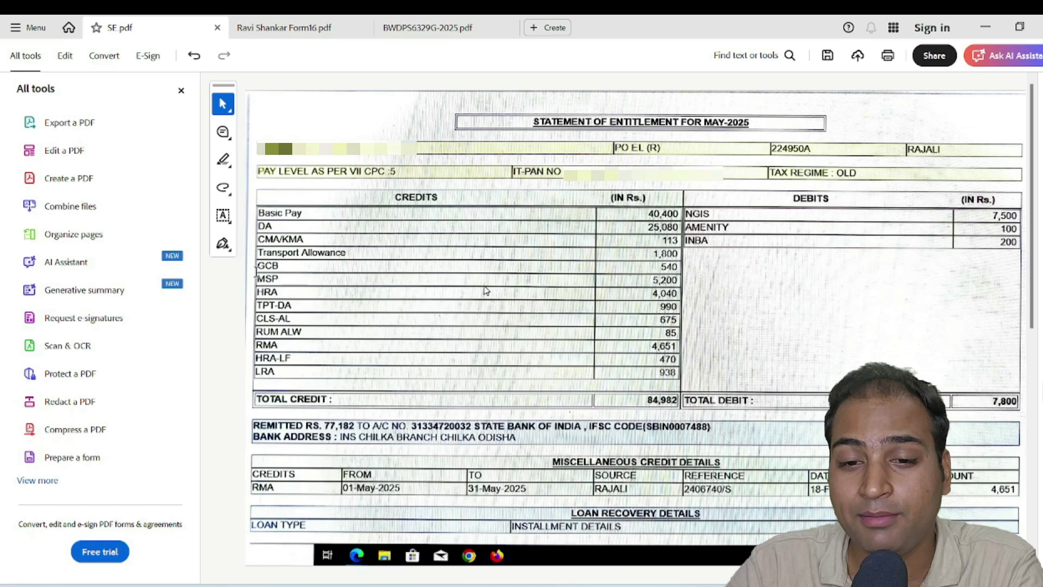
drag(257, 265, 278, 294)
click(260, 278)
click(259, 292)
click(255, 308)
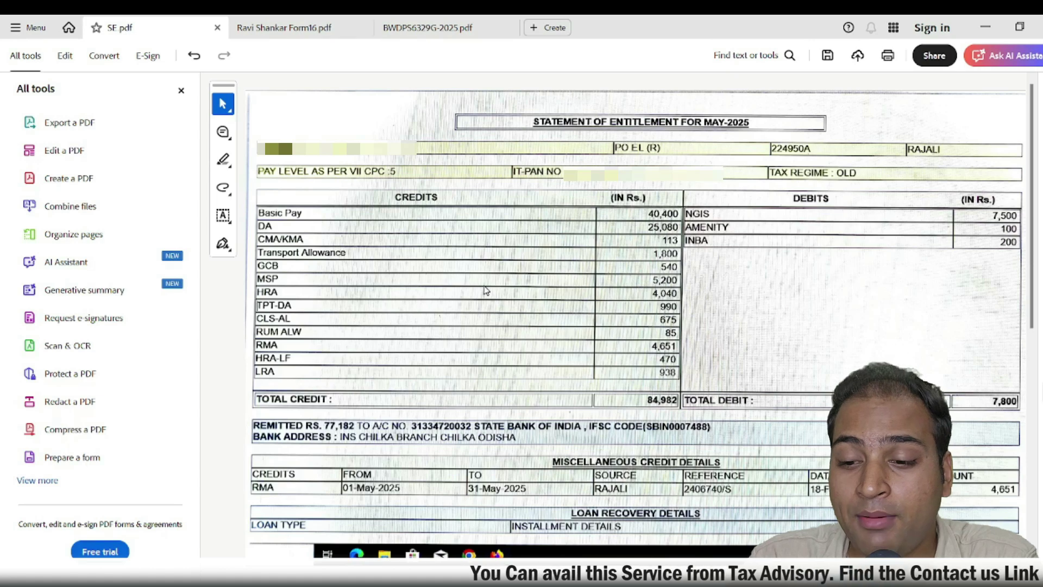
click(761, 492)
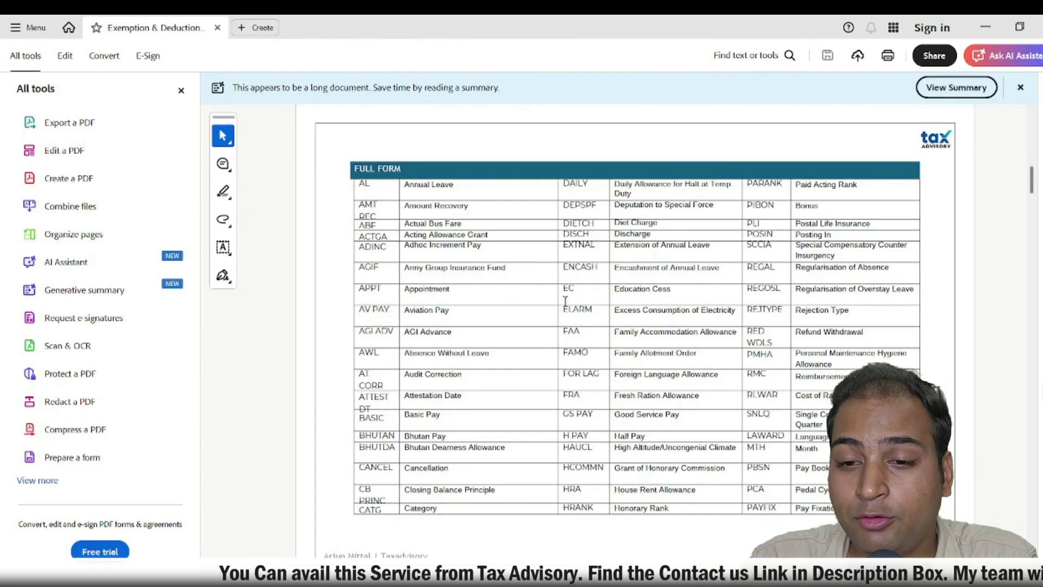
drag(357, 183, 371, 186)
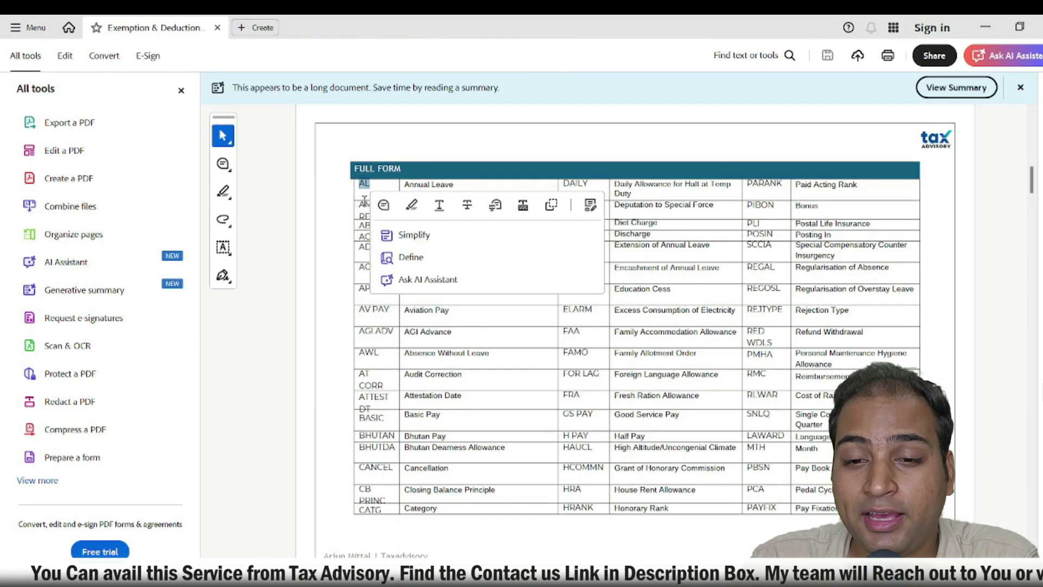
click(662, 179)
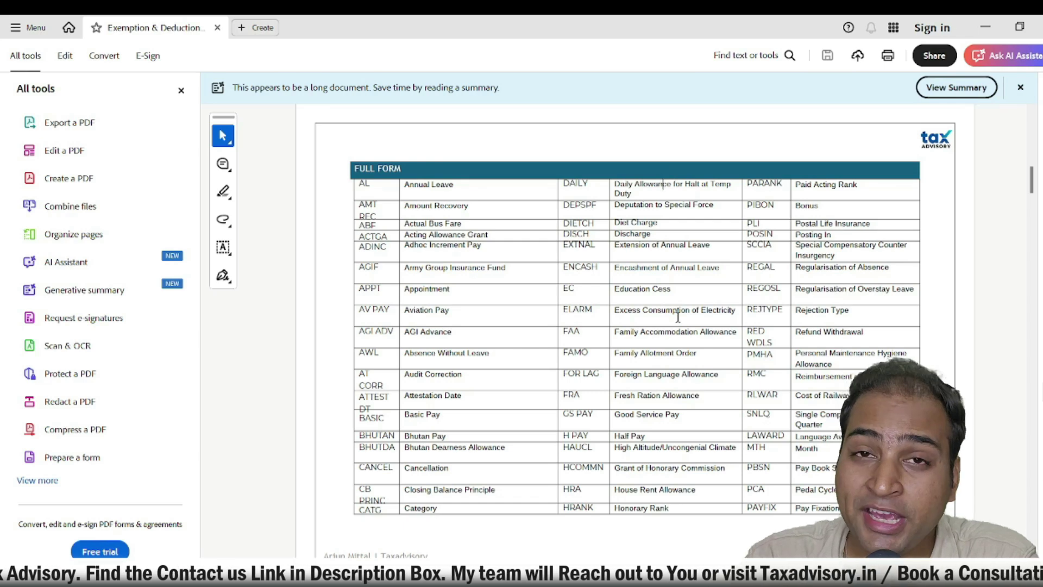
scroll(669, 315, down, 5)
scroll(670, 315, down, 5)
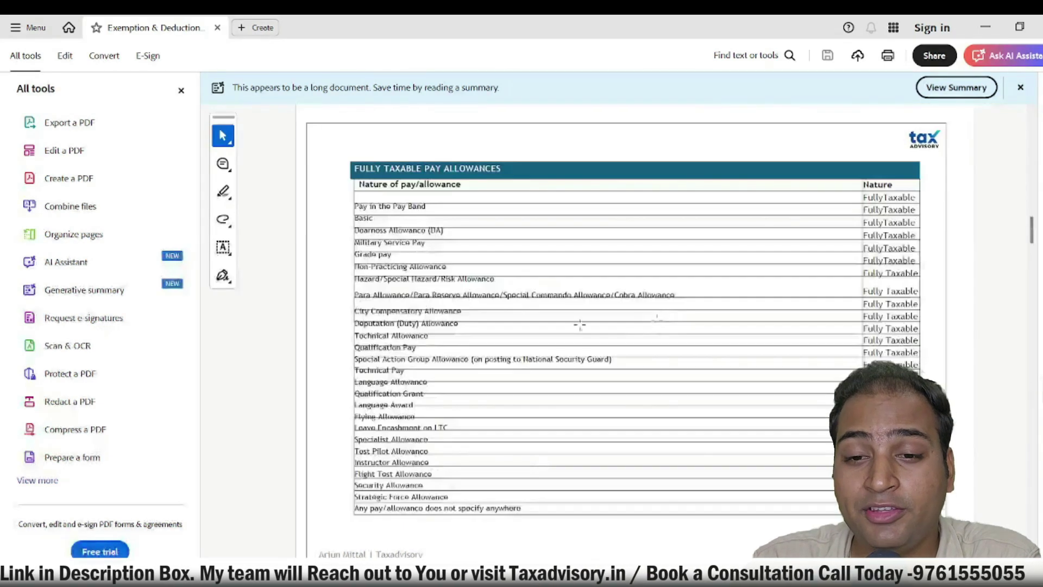
drag(394, 164, 501, 169)
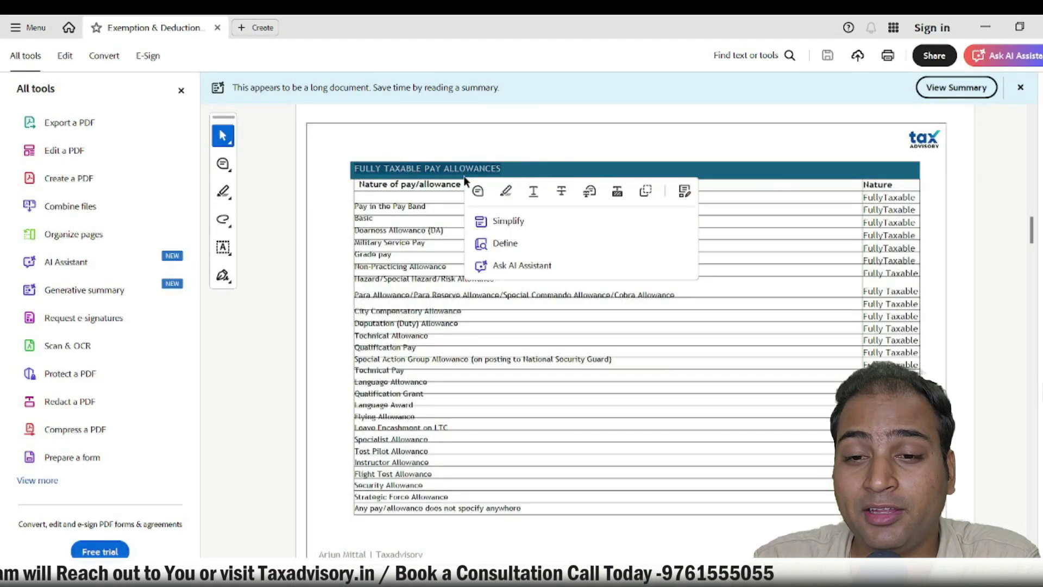
scroll(422, 196, down, 10)
drag(356, 164, 525, 168)
scroll(574, 189, down, 5)
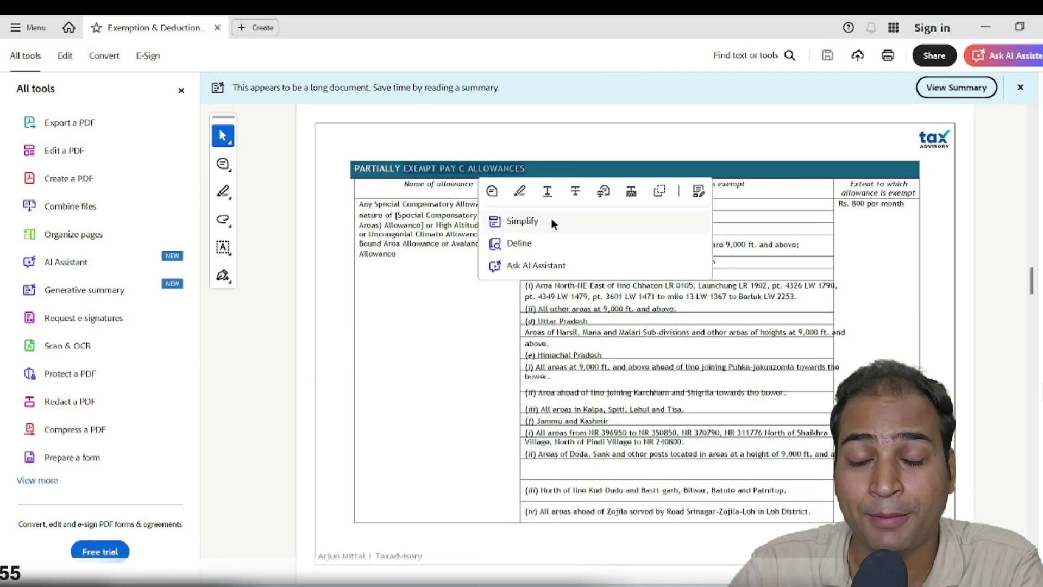
key(ctrl+a)
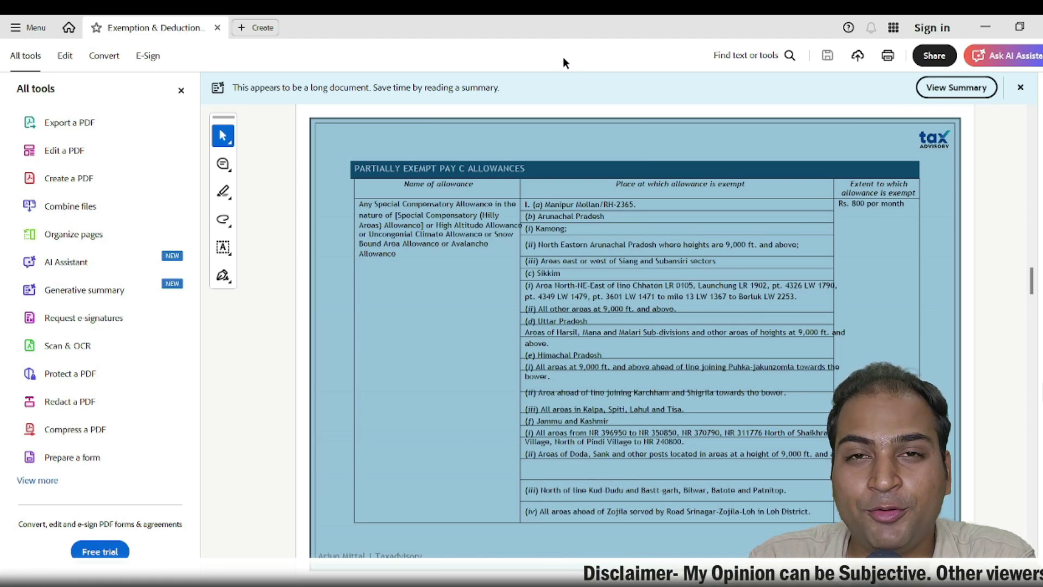
click(1001, 201)
key(alt+Tab)
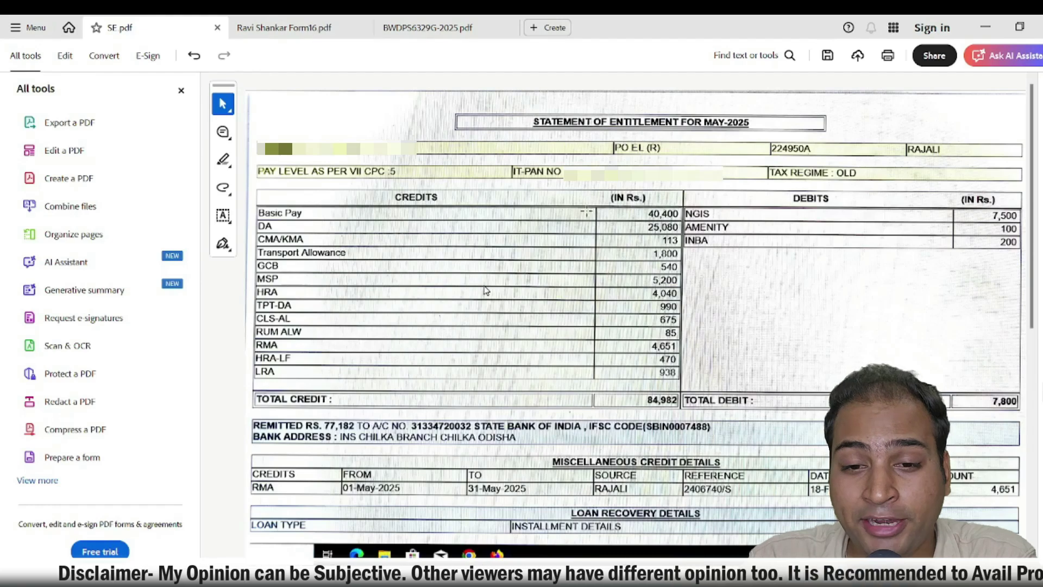
Switch to the Form 16 PDF and check the total salary received of Rs. 8,73,272
click(275, 28)
scroll(795, 200, down, 1)
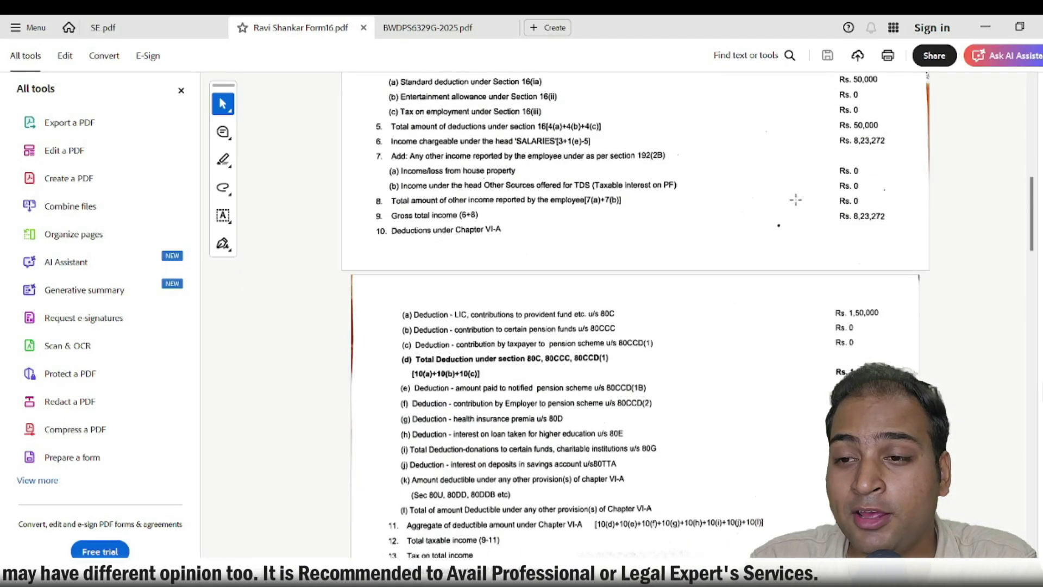
scroll(795, 200, up, 1)
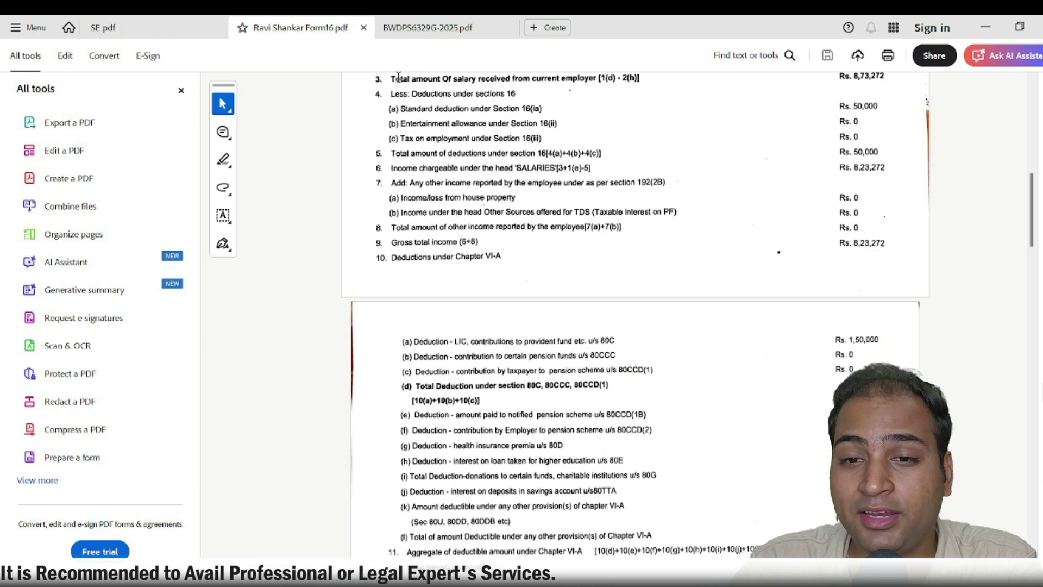
drag(398, 77, 481, 79)
click(798, 116)
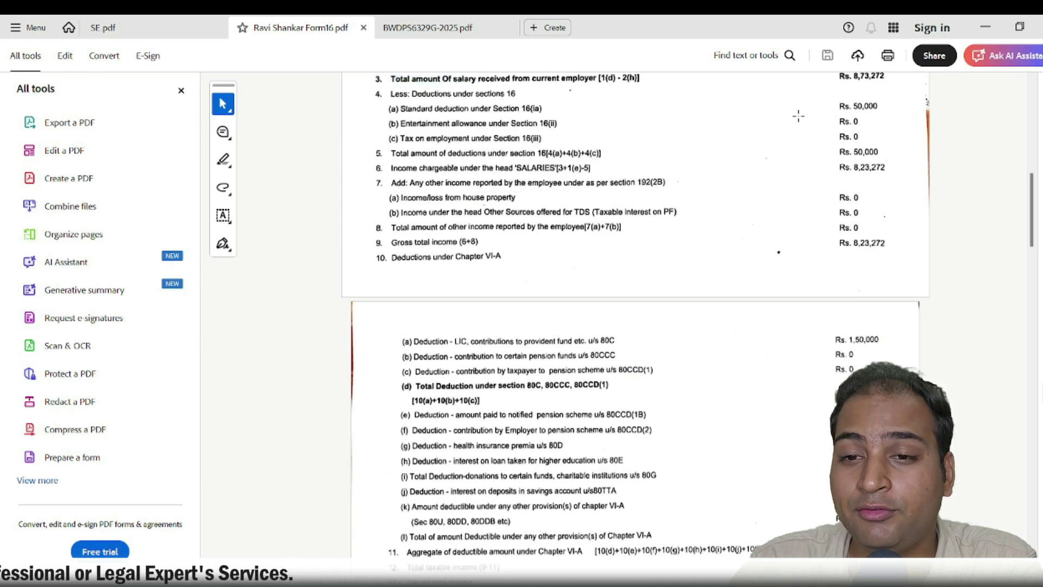
drag(838, 77, 878, 81)
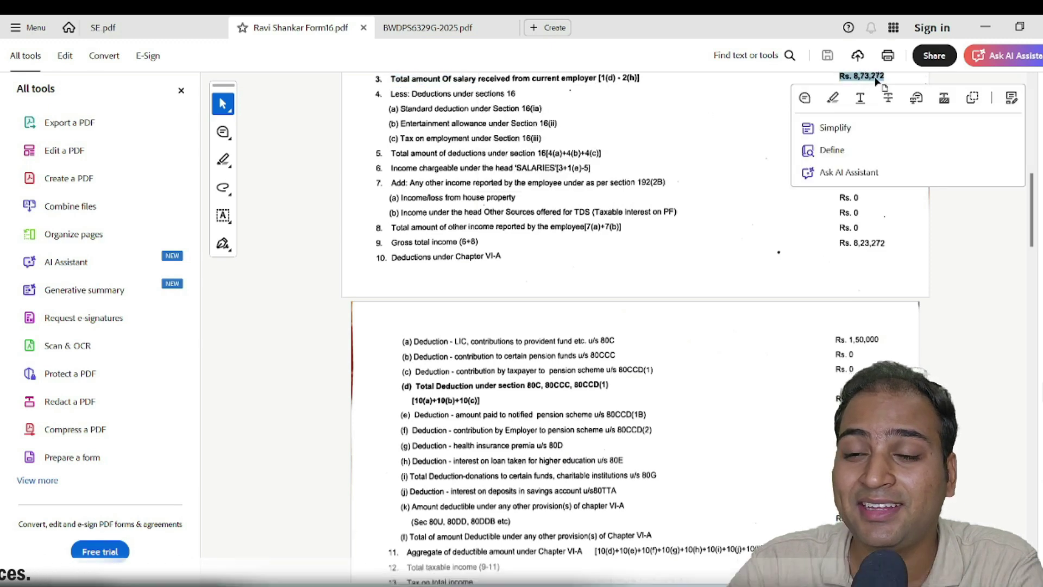
click(1013, 271)
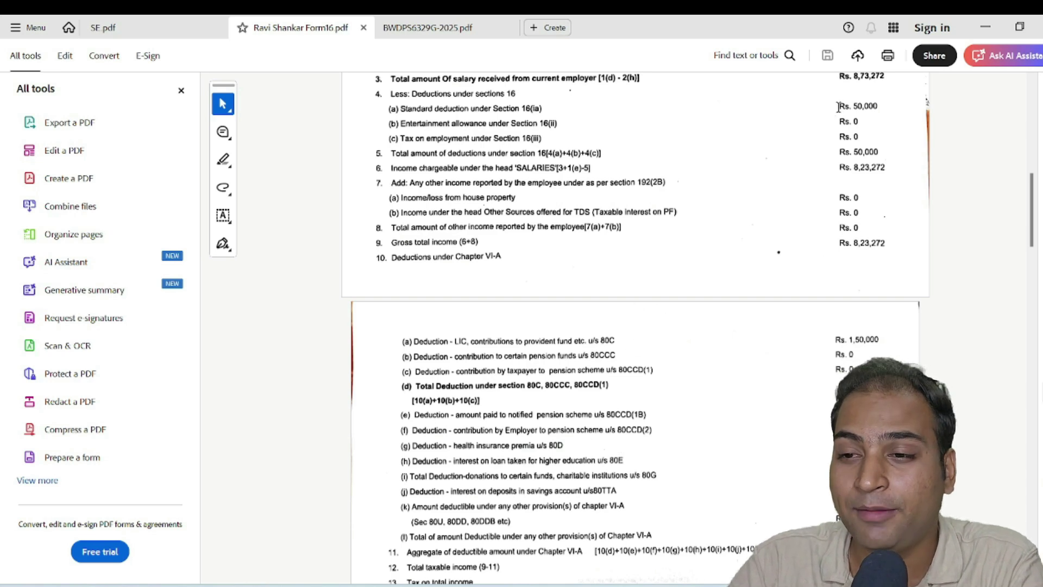
Check the Rs. 50,000 standard deduction and Rs. 8,23,272 income chargeable under salaries in Form 16
drag(839, 106, 884, 108)
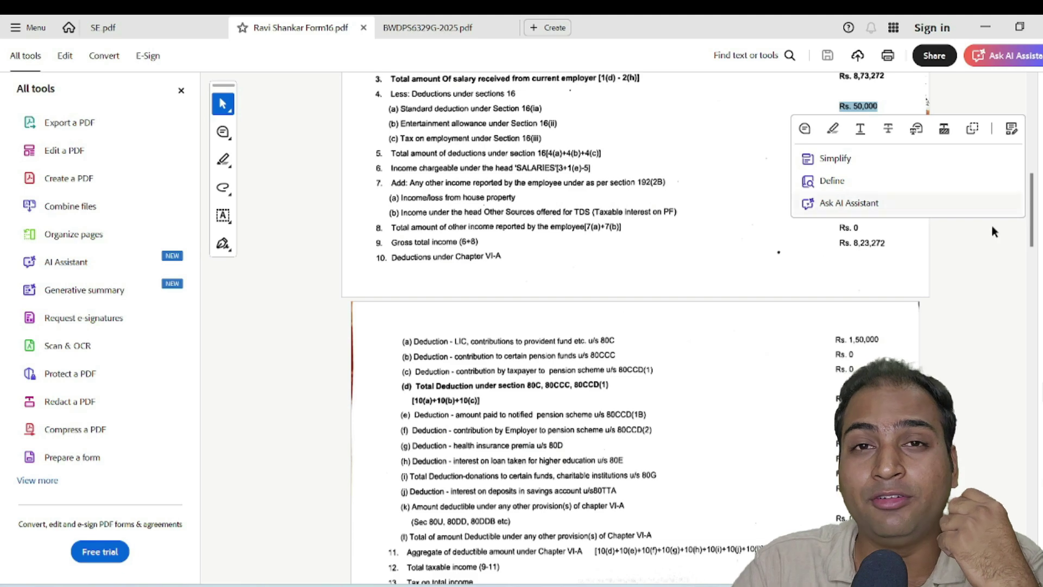
click(1016, 277)
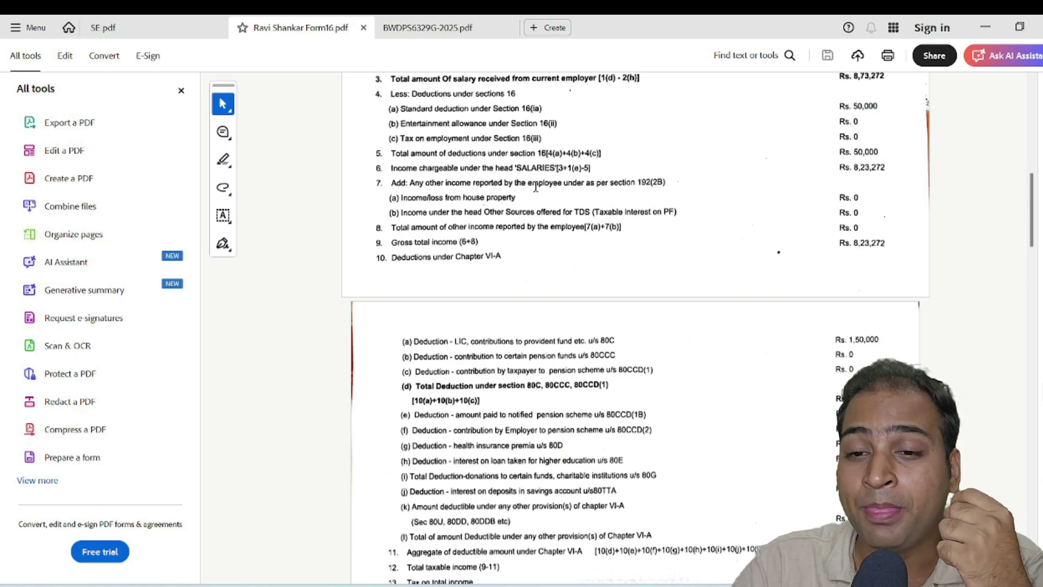
drag(461, 168, 565, 168)
click(877, 169)
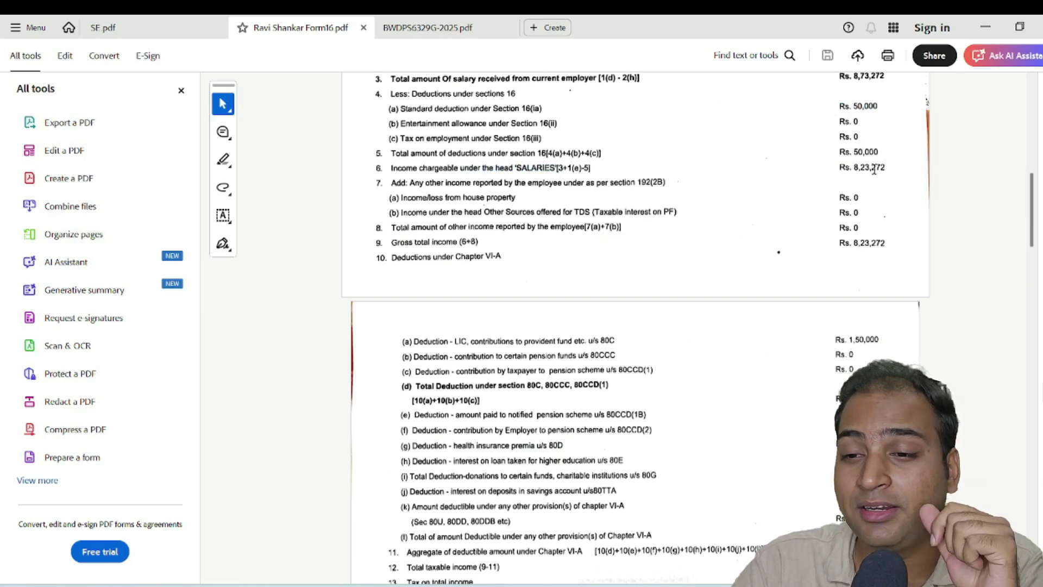
drag(835, 170, 892, 170)
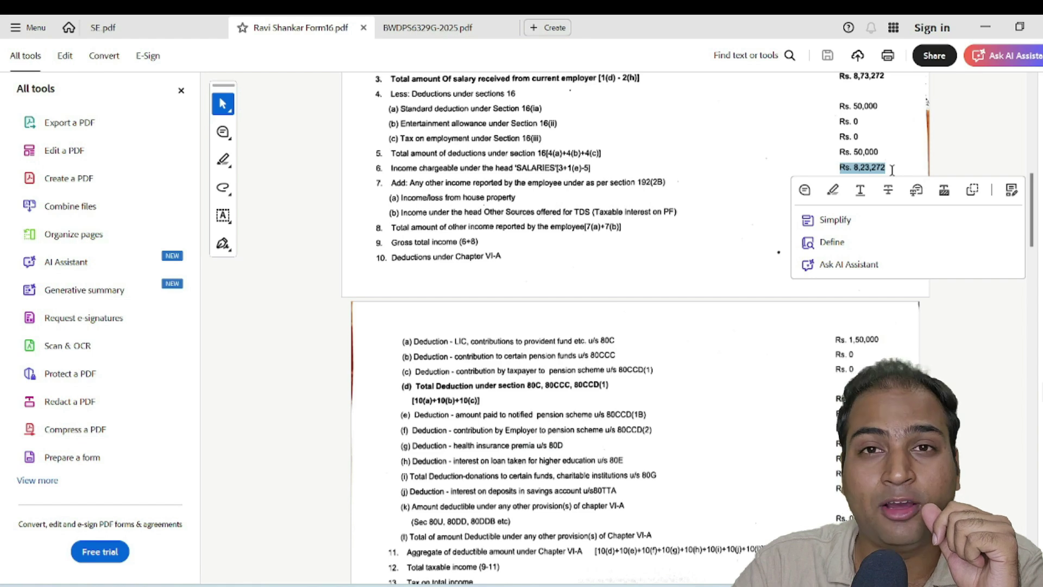
click(1025, 378)
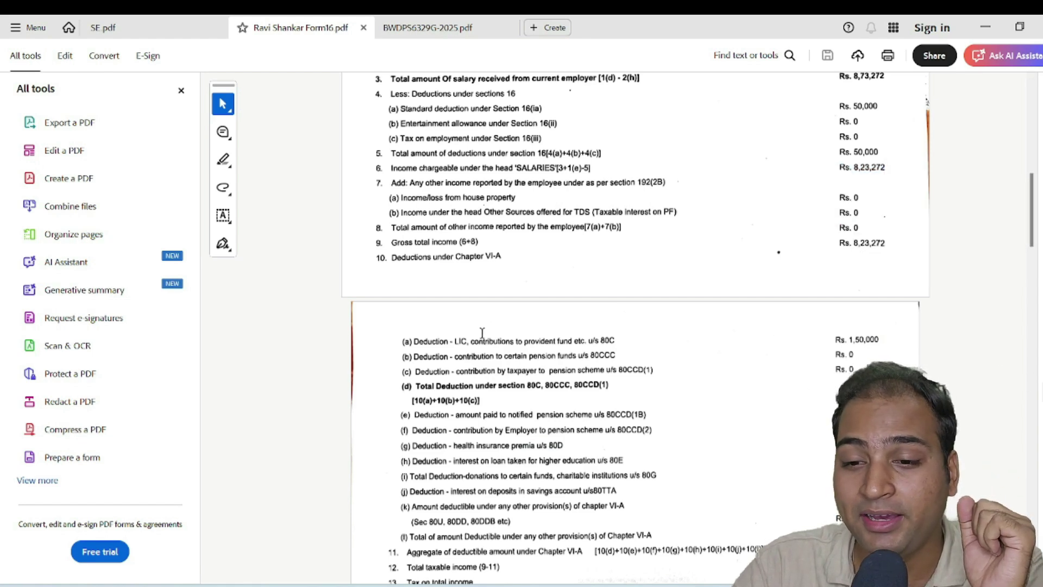
Review the Chapter VI-A lines: the 1,50,000 80C provident fund and 80G donations deductions
drag(471, 341, 608, 340)
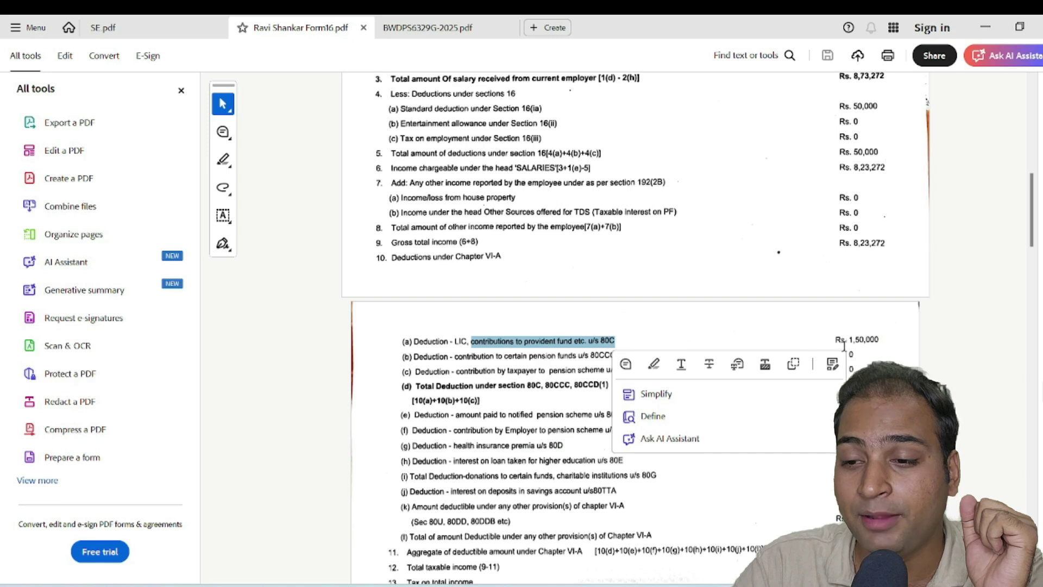
drag(846, 340, 879, 340)
scroll(896, 356, down, 3)
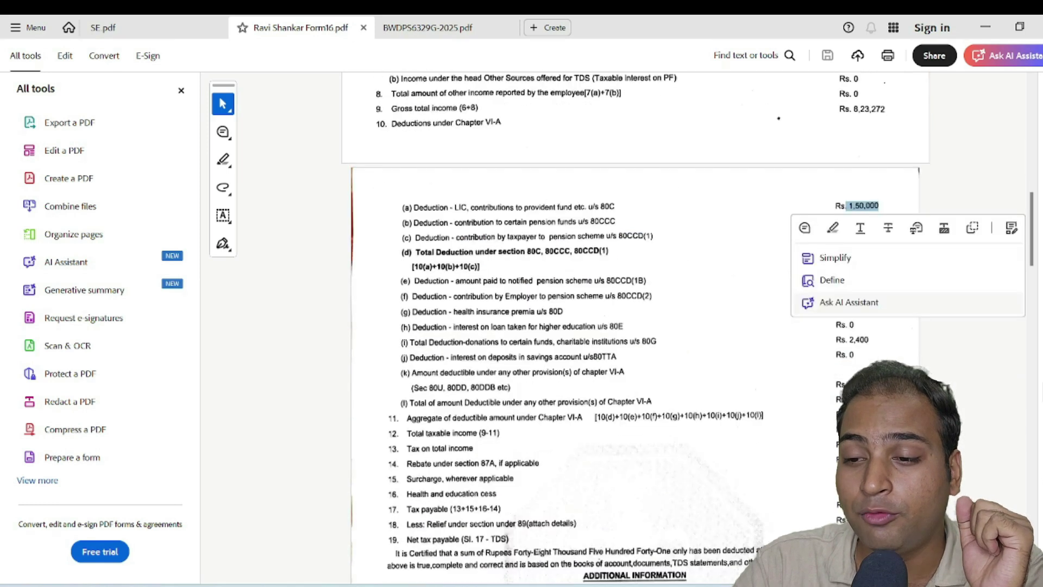
click(529, 359)
click(544, 358)
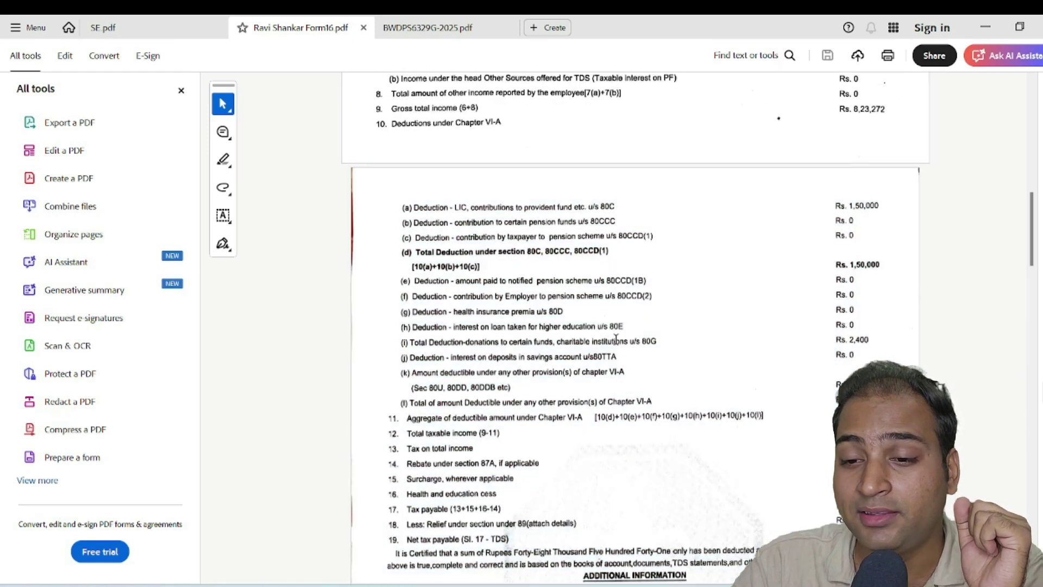
drag(592, 341, 656, 339)
click(918, 334)
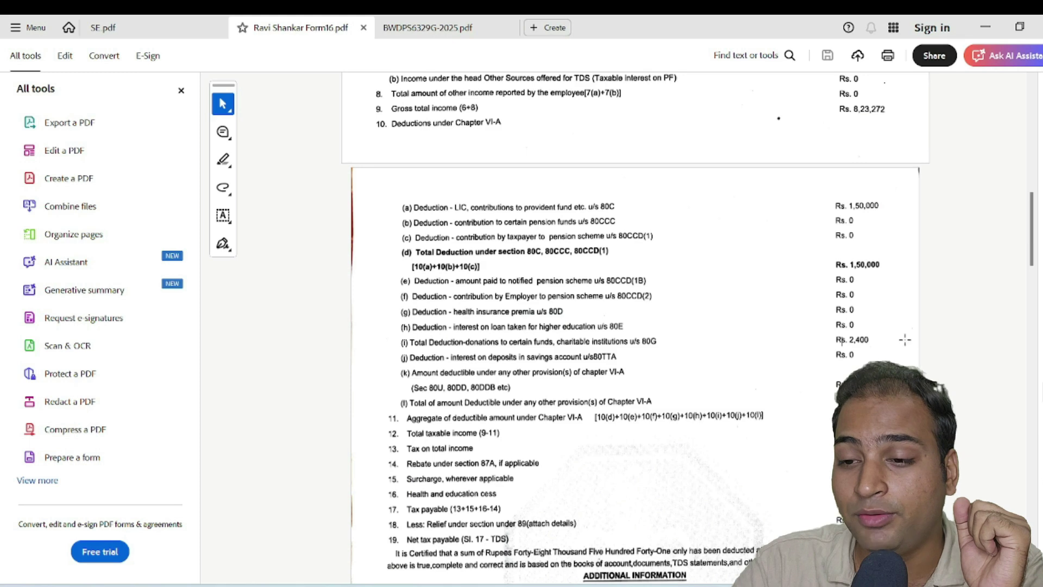
Scroll to the tax computation and check the Rs. 48,541 tax payable
scroll(905, 339, down, 1)
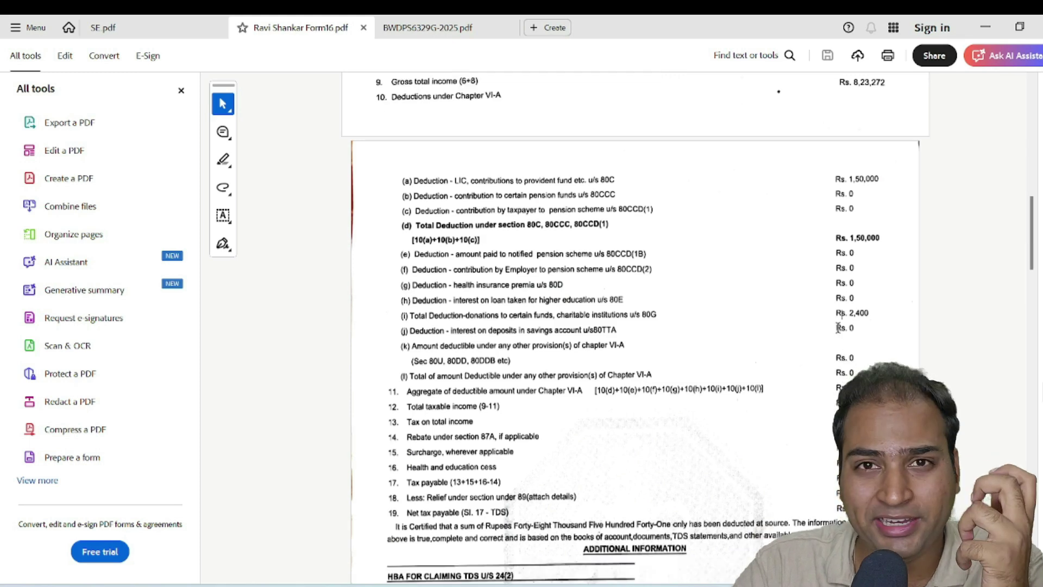
scroll(839, 334, down, 4)
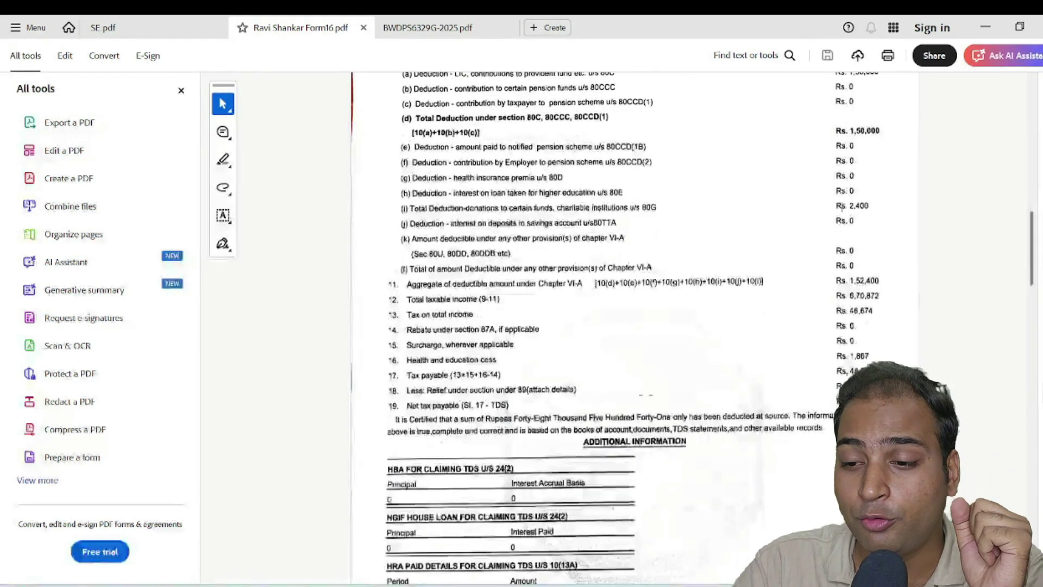
drag(408, 374, 449, 375)
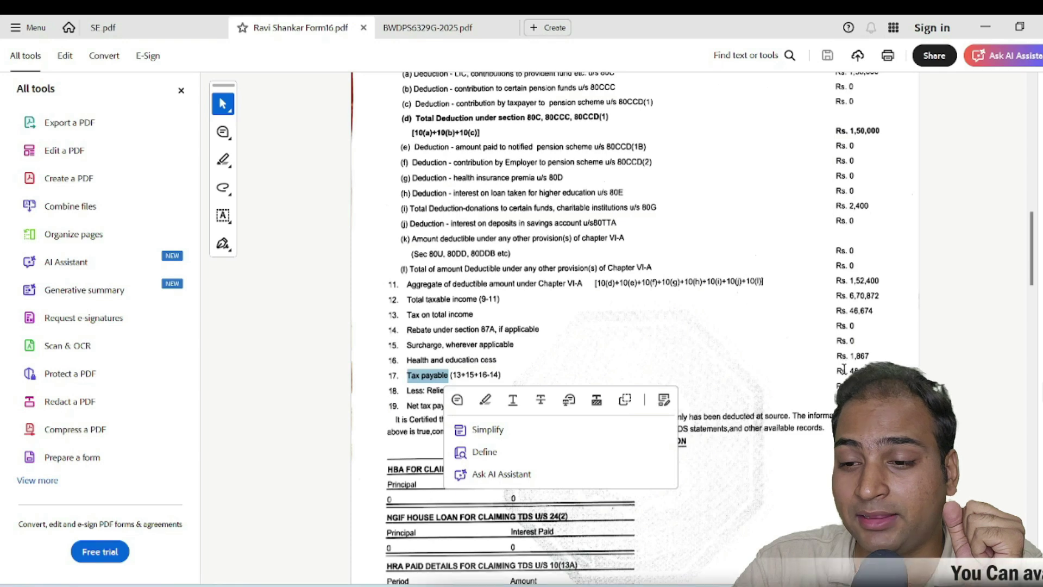
drag(837, 371, 881, 372)
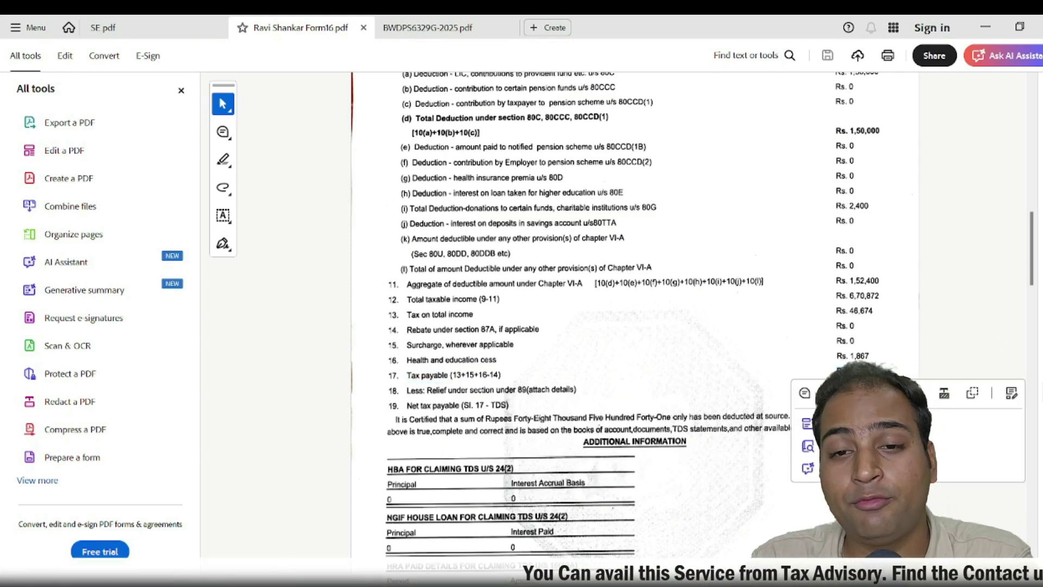
In the TDS statement, check deductor Naval Pay Office and its 873272.00 total credited
mouse_move(710, 577)
click(771, 521)
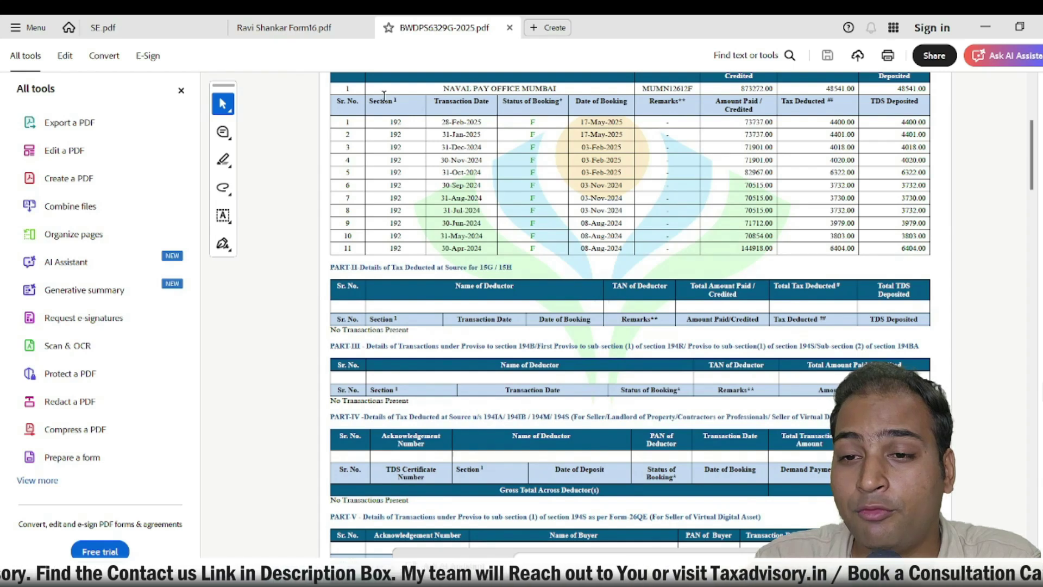
drag(444, 89, 520, 89)
click(651, 89)
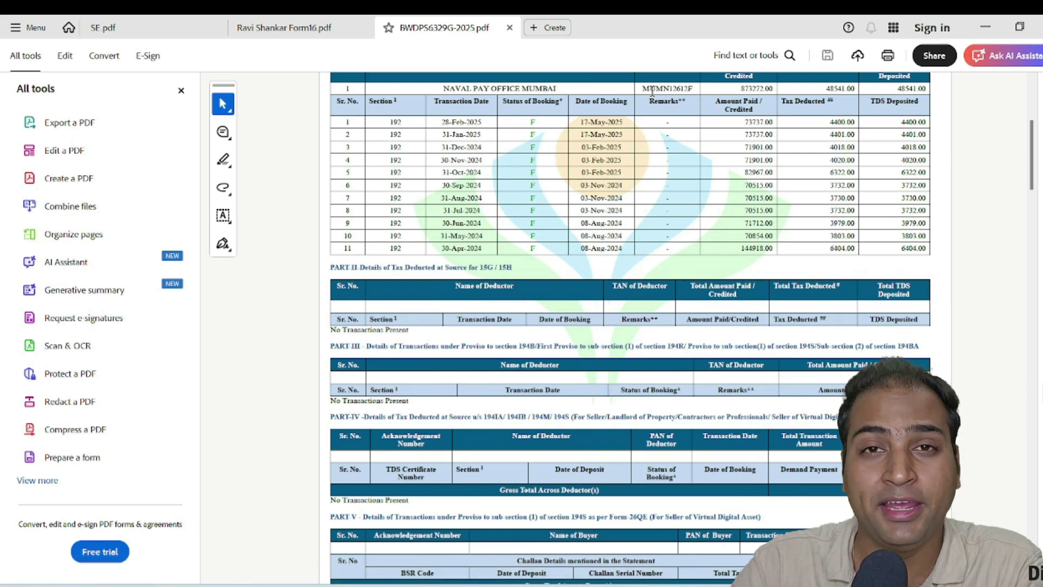
drag(730, 86, 758, 85)
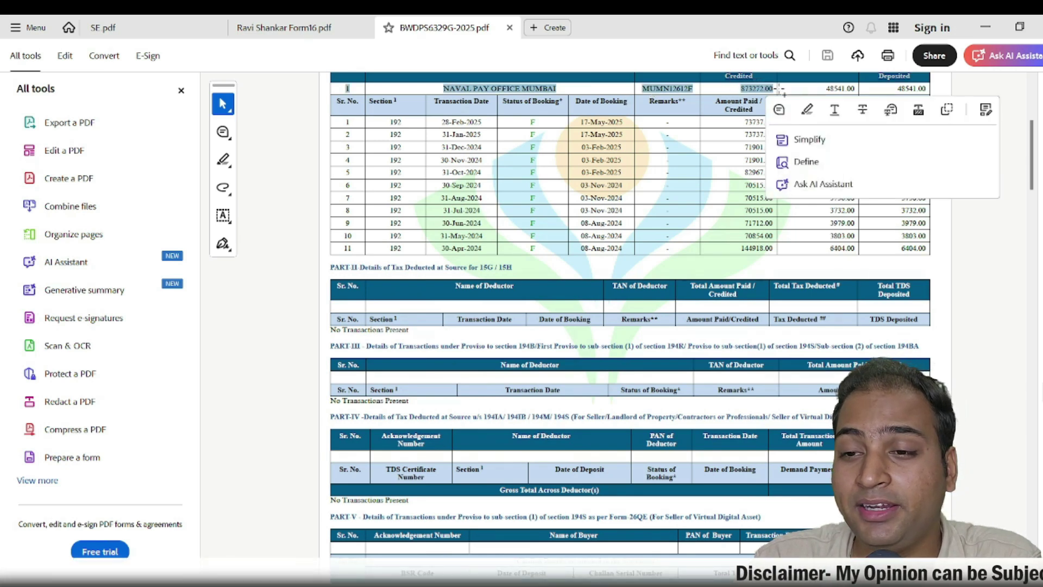
click(819, 89)
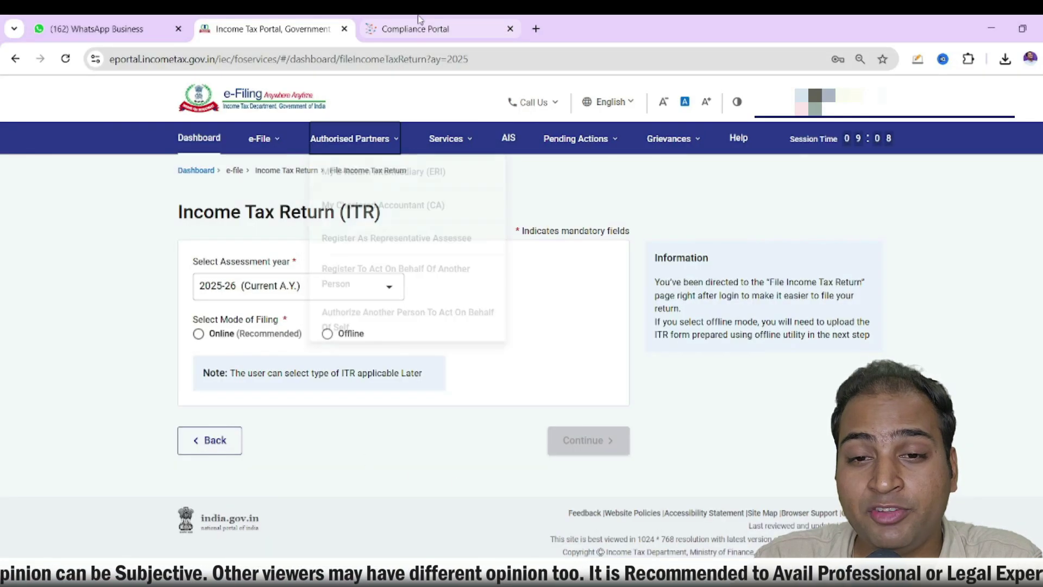
click(415, 28)
scroll(480, 388, down, 6)
scroll(481, 388, down, 1)
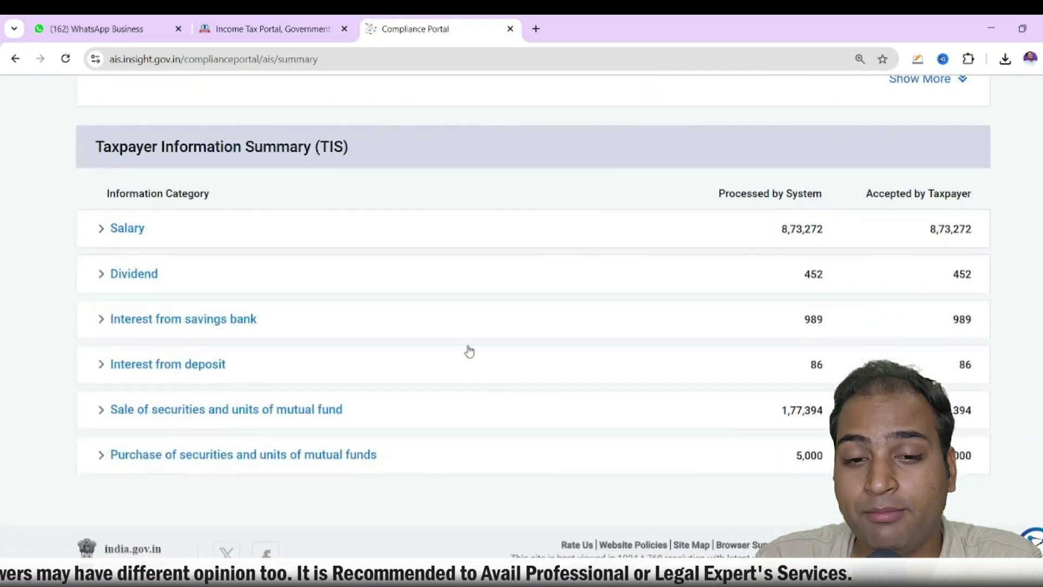
scroll(468, 351, up, 3)
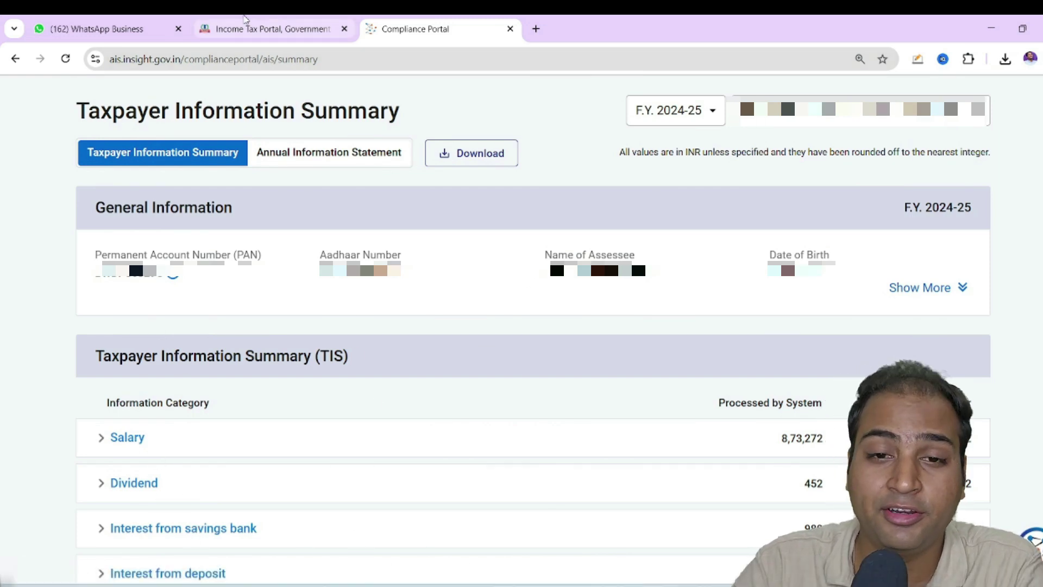
click(261, 28)
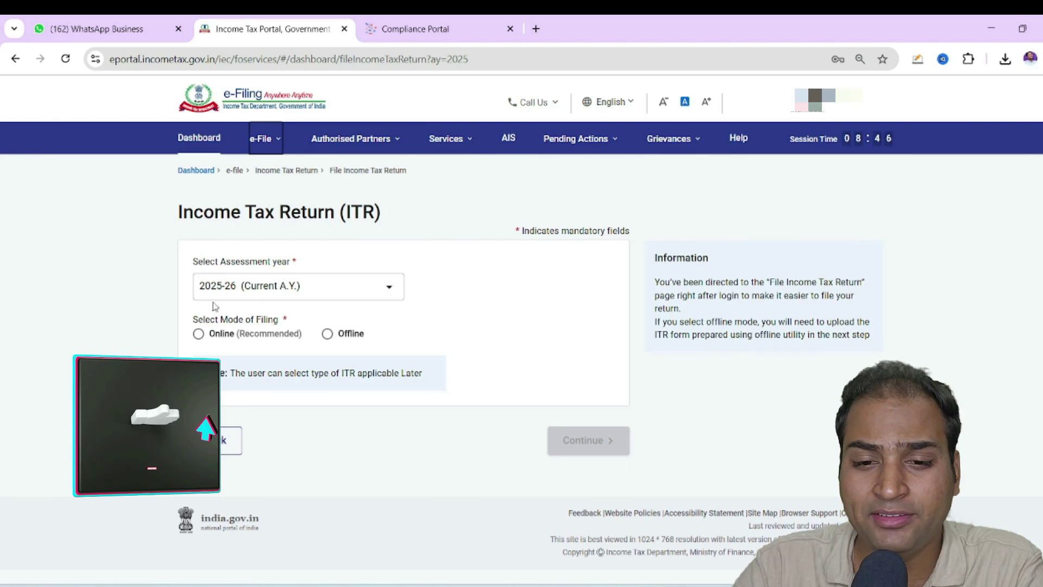
Start a new online return as an Individual and choose the ITR-1 form
click(198, 334)
click(560, 450)
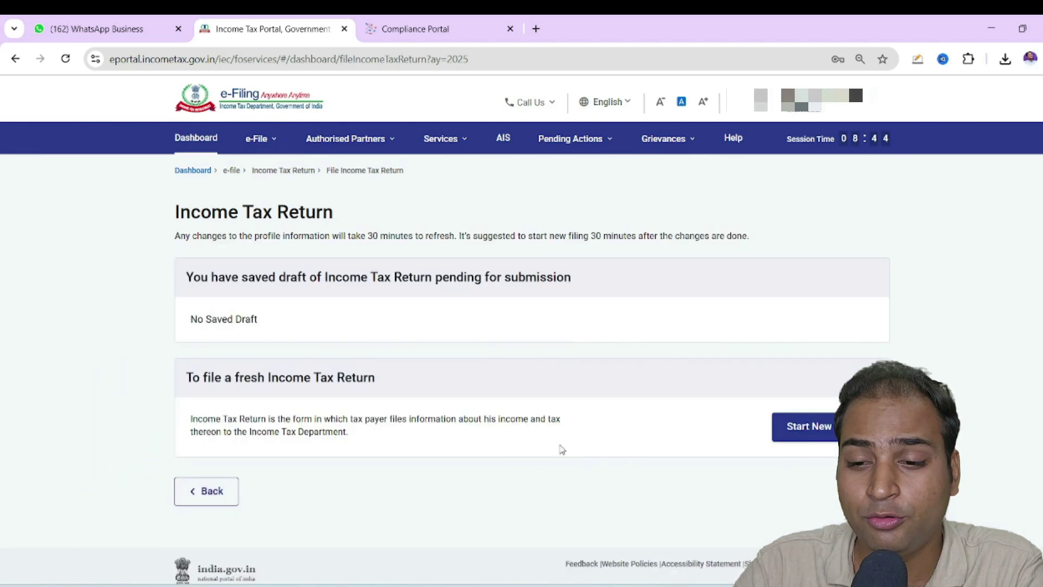
click(810, 429)
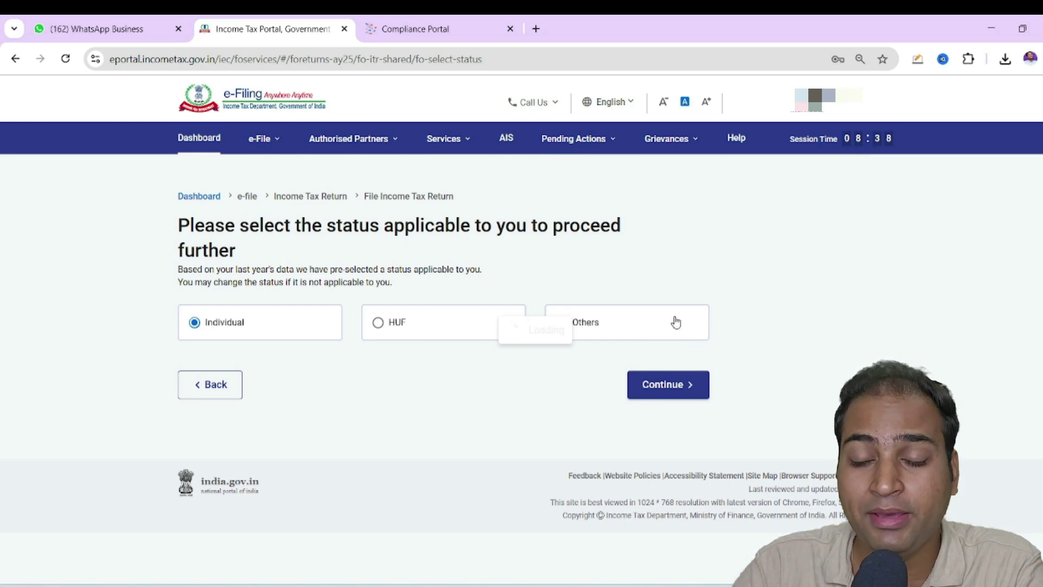
click(694, 401)
click(251, 323)
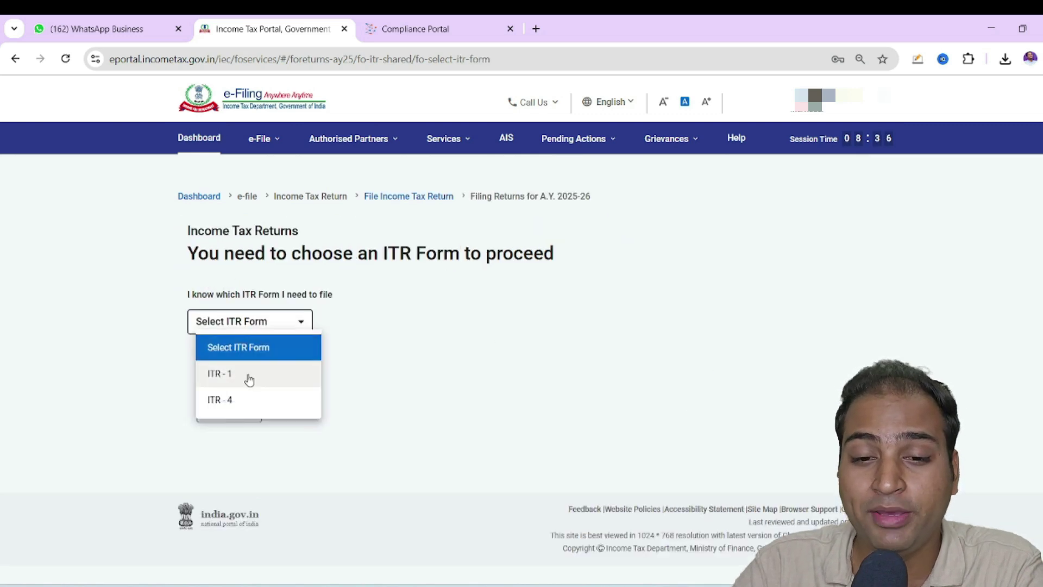
click(249, 380)
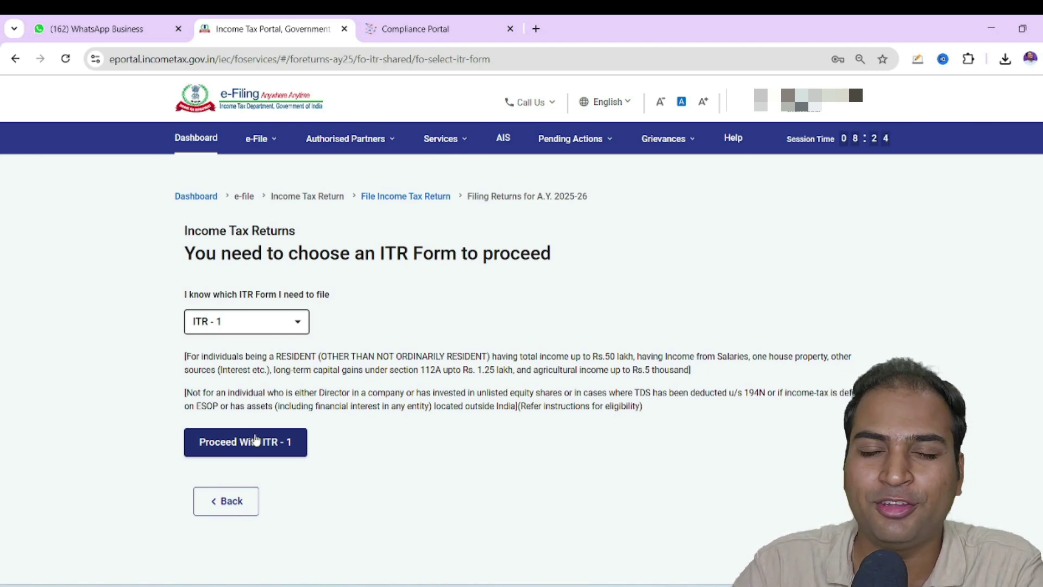
Proceed with ITR-1, giving taxable income above the exemption limit as the filing reason
click(256, 440)
click(549, 428)
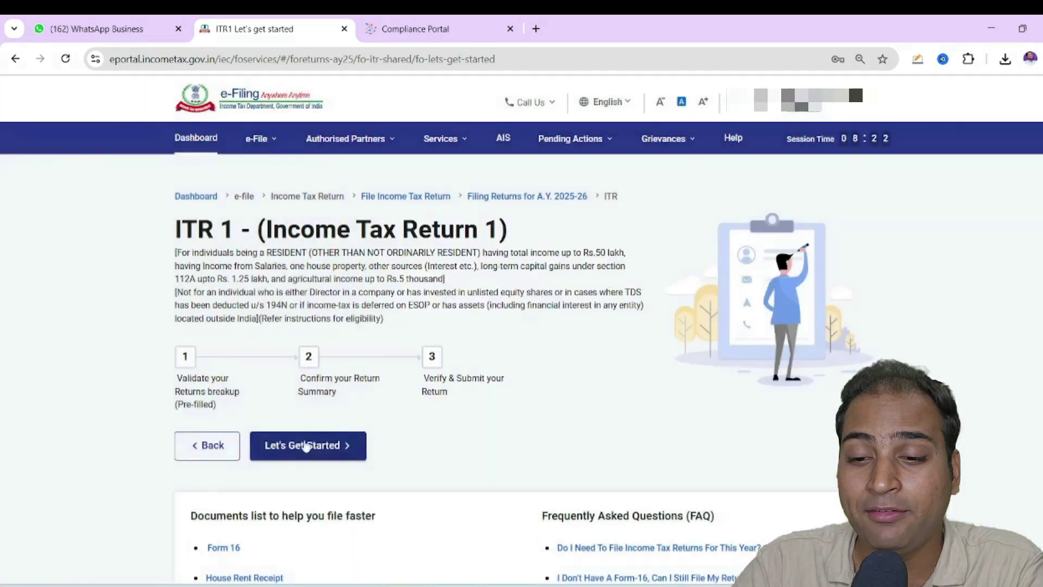
click(303, 442)
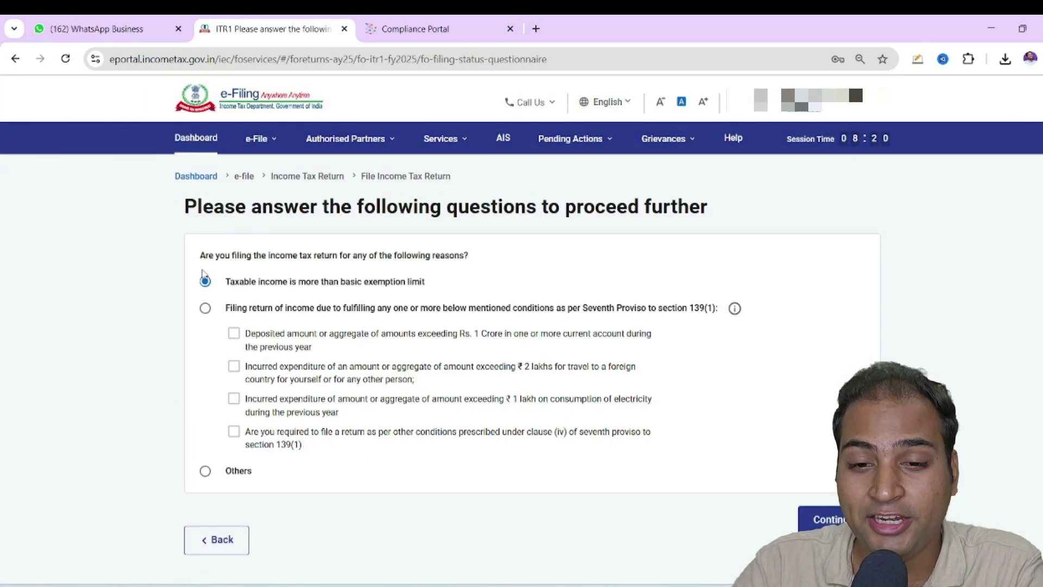
click(819, 519)
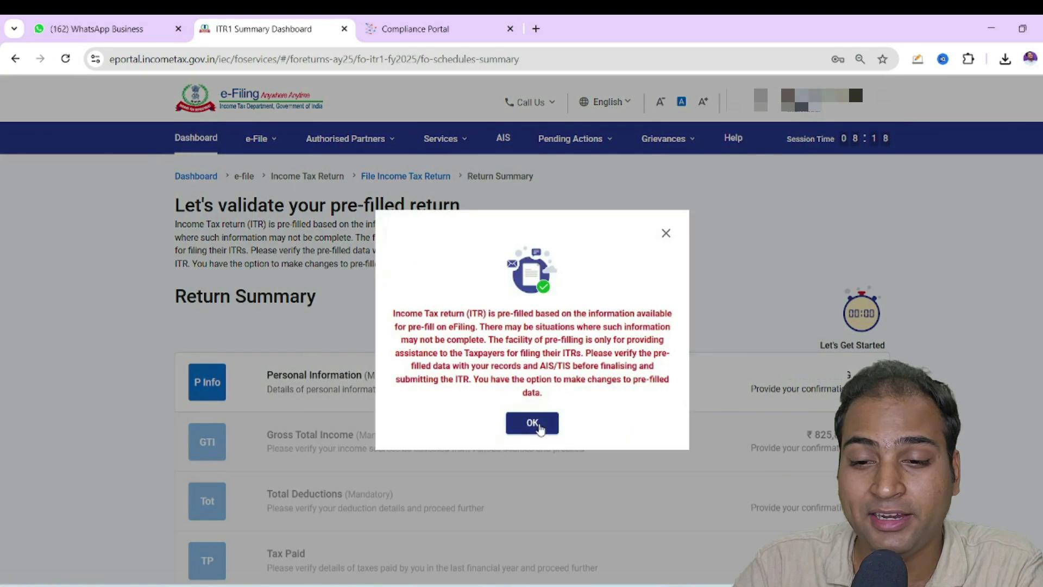
In Personal Information, set the nature of employment to Central Government
click(532, 422)
scroll(598, 412, down, 5)
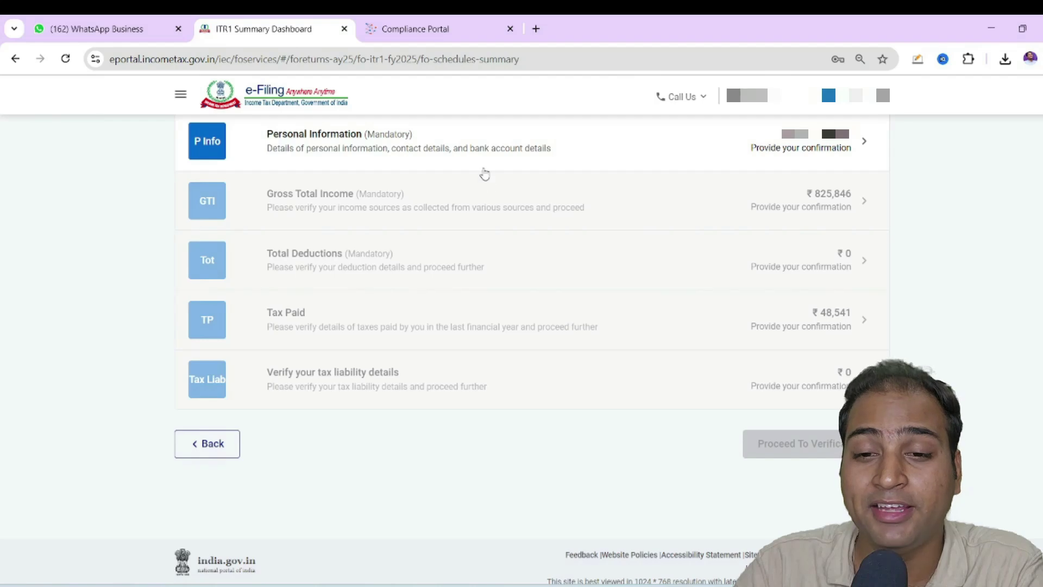
click(484, 158)
scroll(554, 271, down, 5)
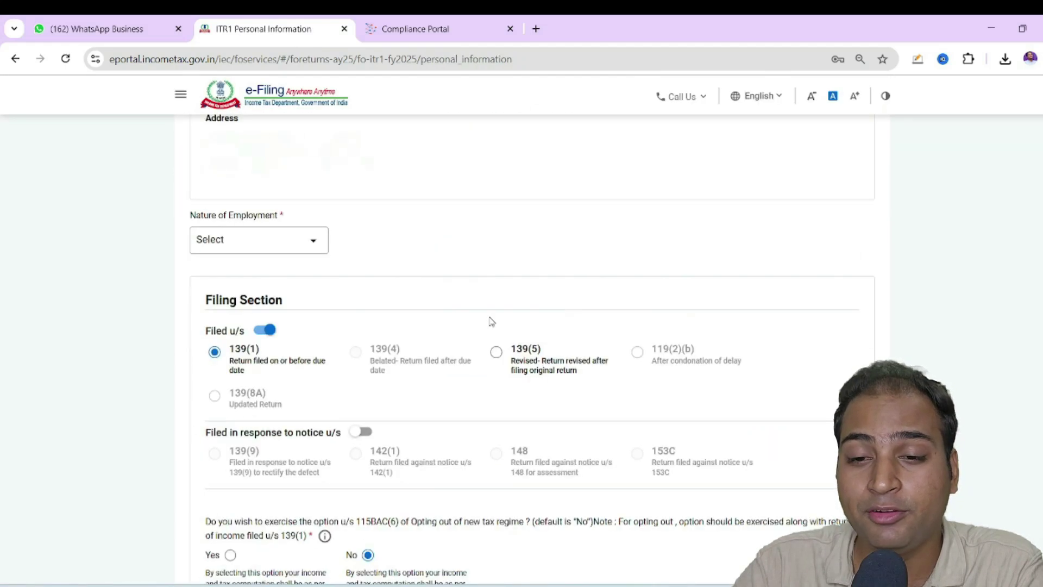
click(272, 246)
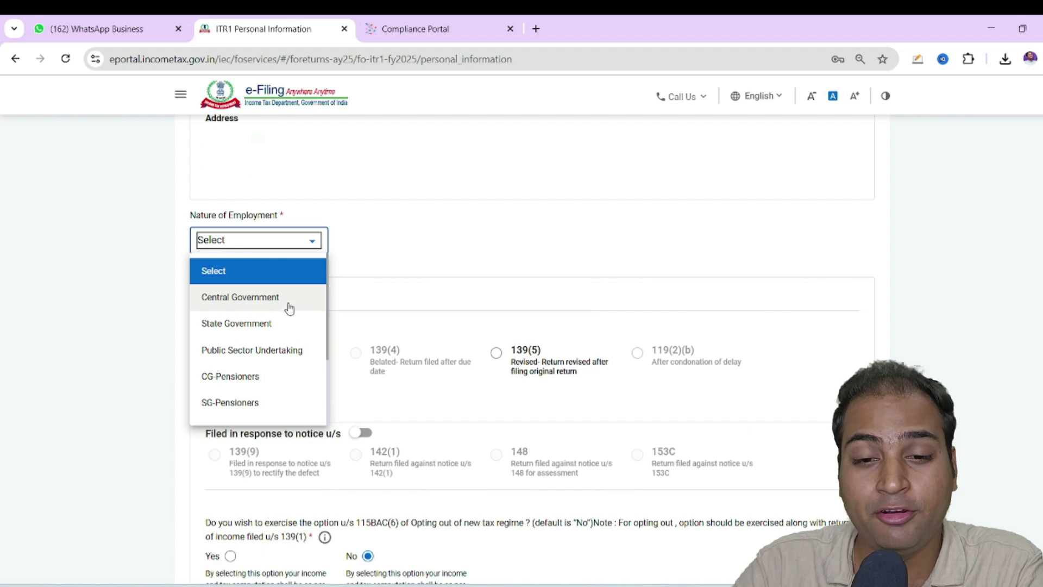
click(287, 305)
Opt out of the new tax regime under 115BAC(6), review bank details, and confirm Personal Information
scroll(605, 289, down, 3)
scroll(375, 372, down, 1)
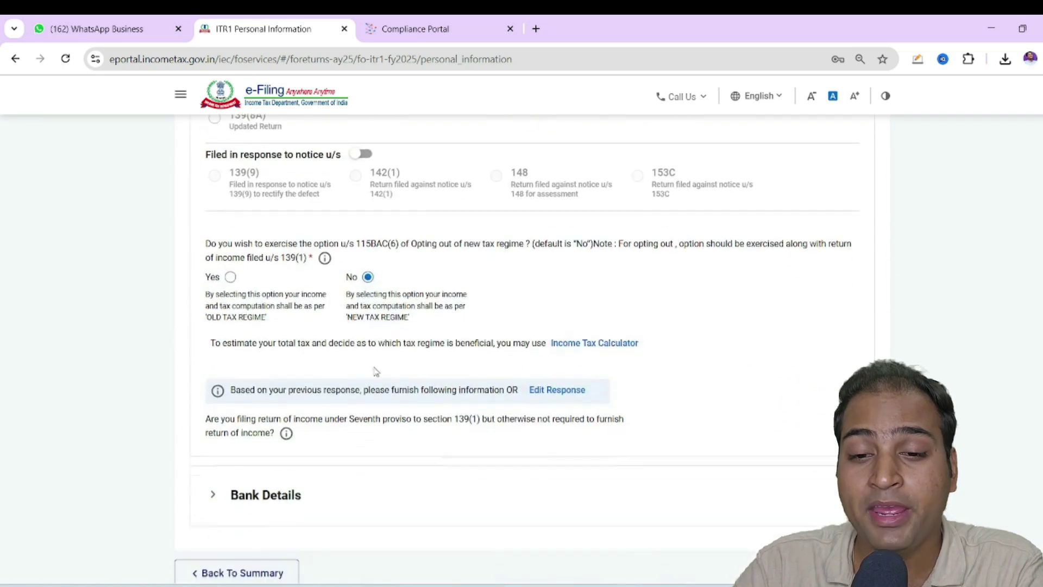
drag(218, 243, 417, 249)
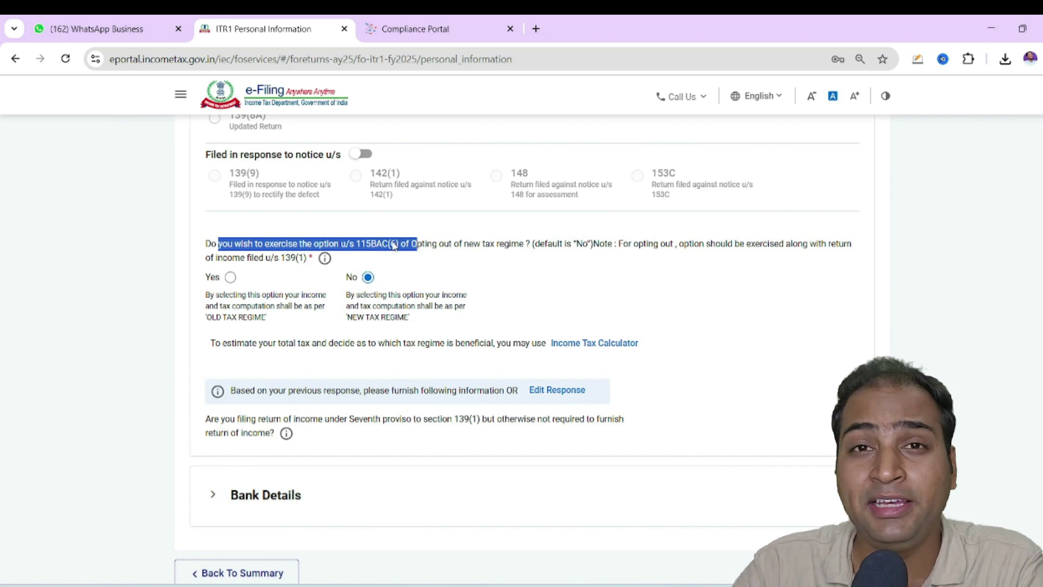
click(485, 210)
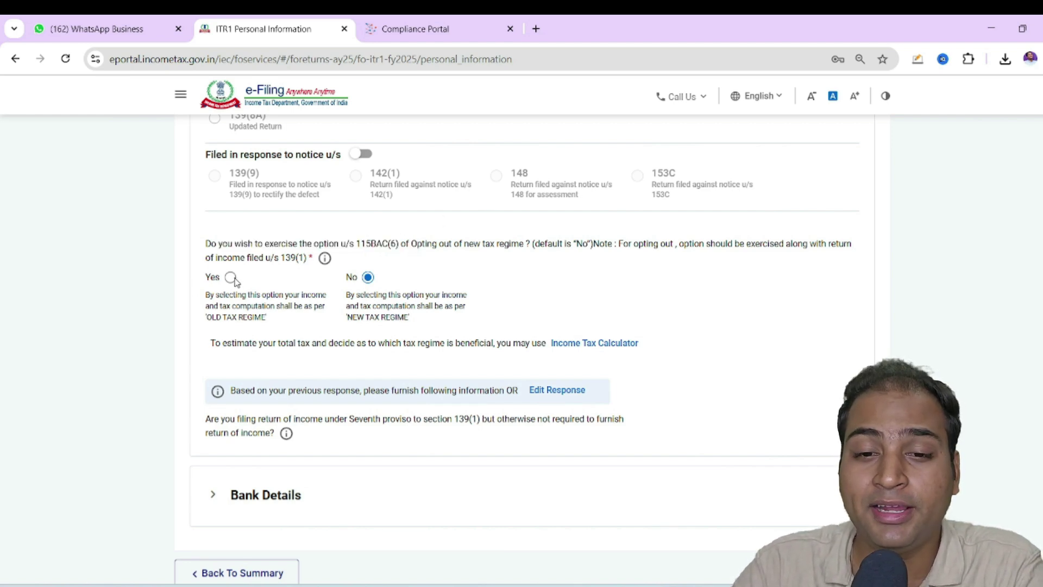
scroll(338, 430, down, 2)
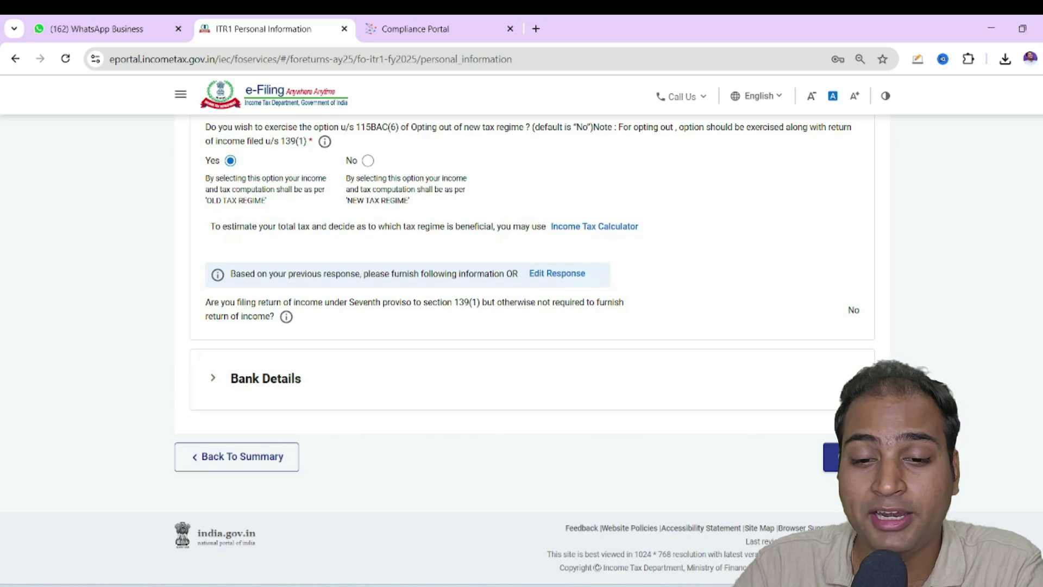
click(434, 373)
scroll(543, 391, down, 2)
scroll(304, 473, down, 2)
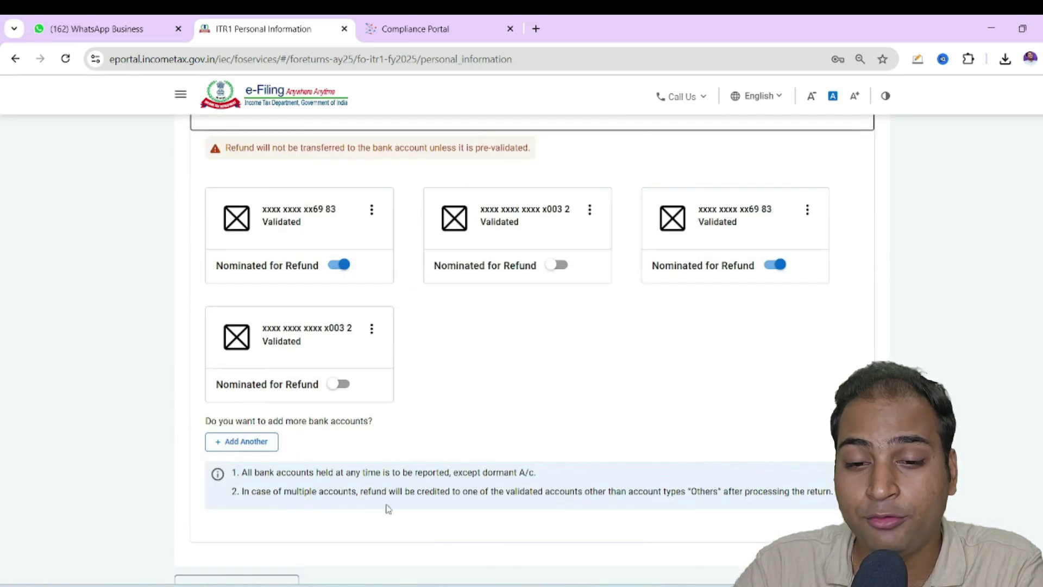
scroll(773, 482, down, 2)
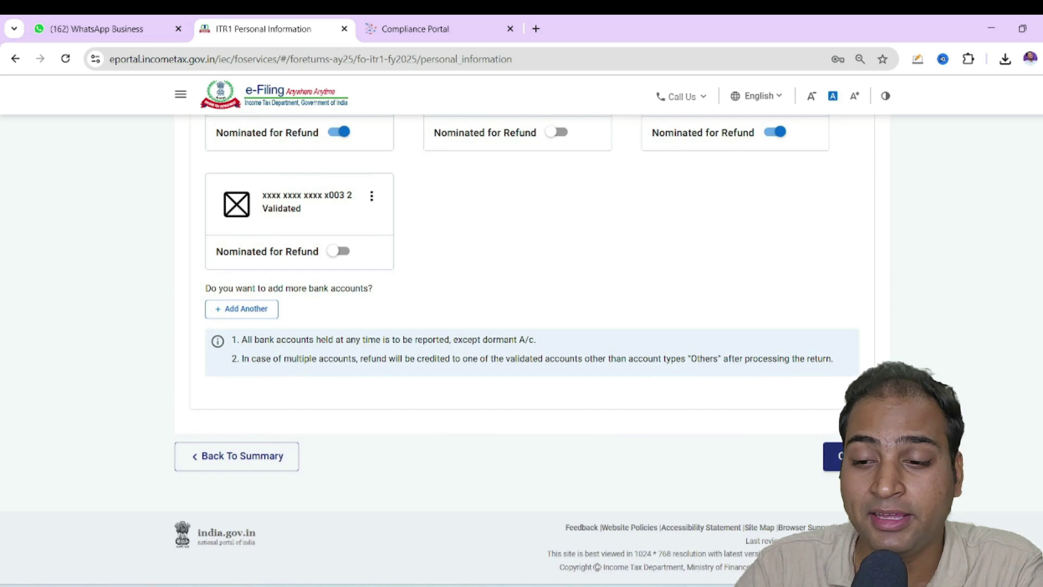
click(825, 455)
scroll(457, 297, up, 1)
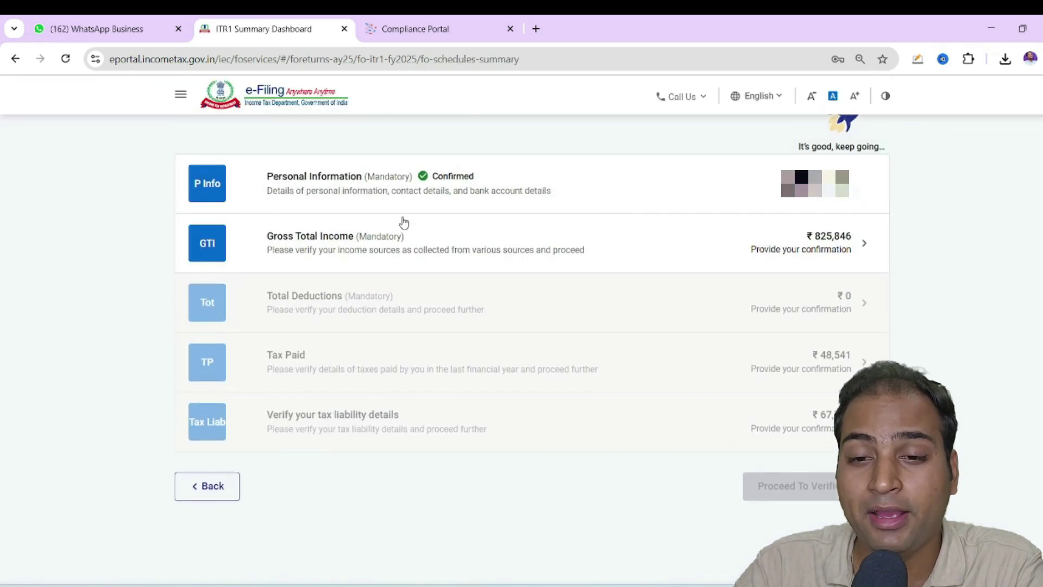
Open B1 Income From Salary for editing and compare its 873272 gross salary against Form 16
click(396, 253)
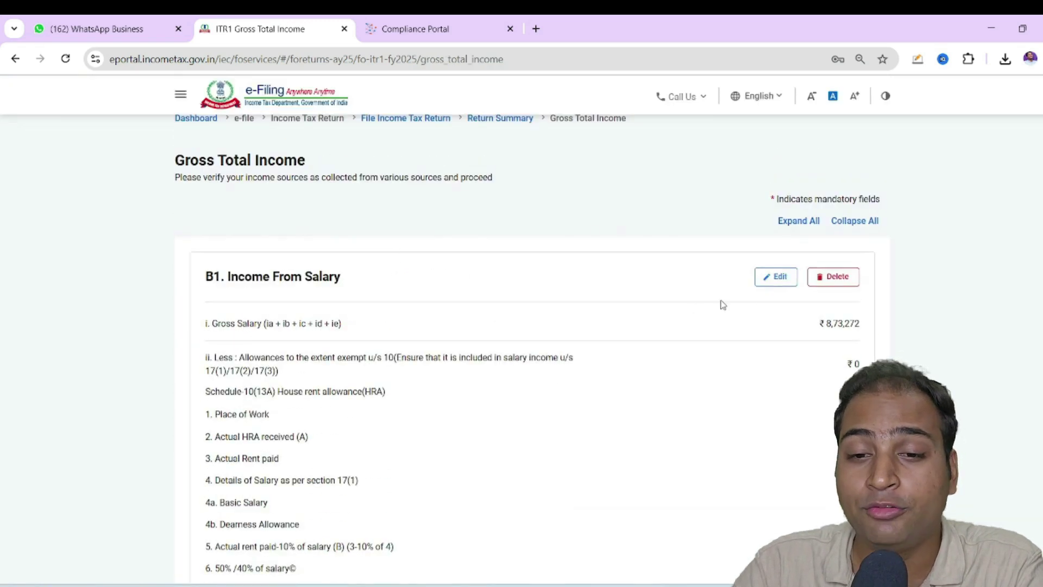
click(779, 279)
scroll(842, 261, down, 2)
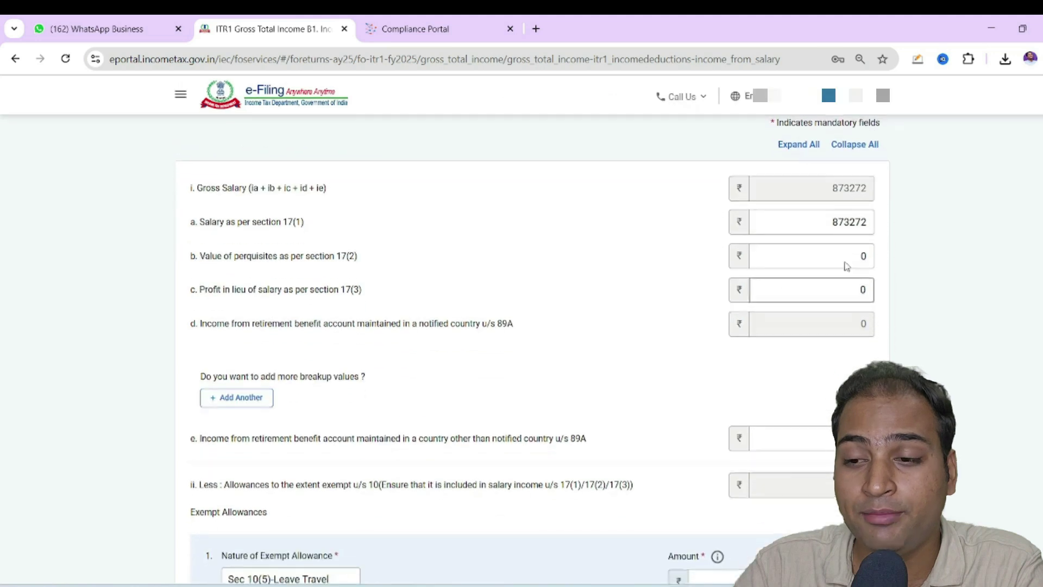
key(alt+Tab)
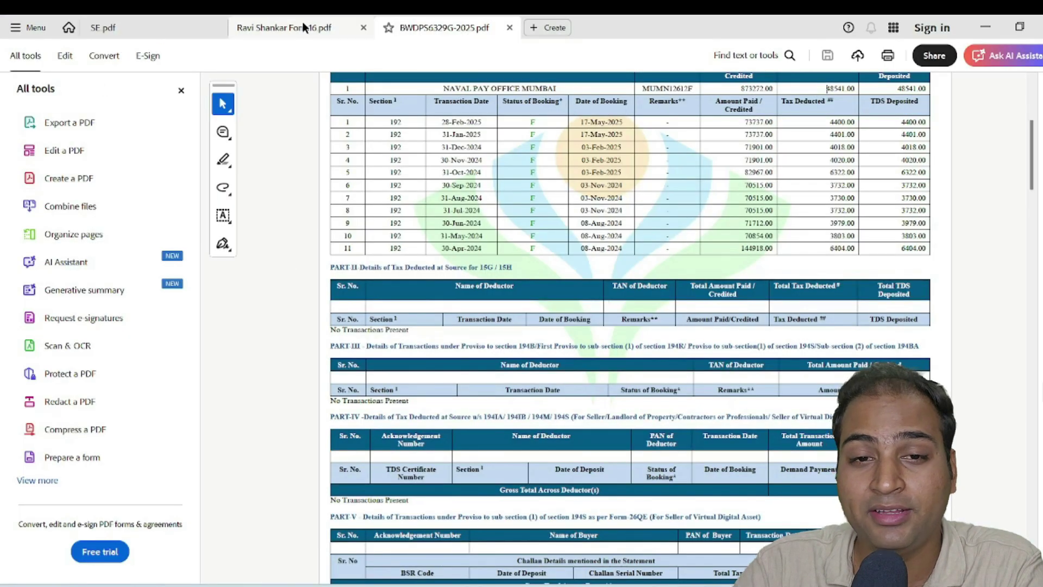
click(303, 27)
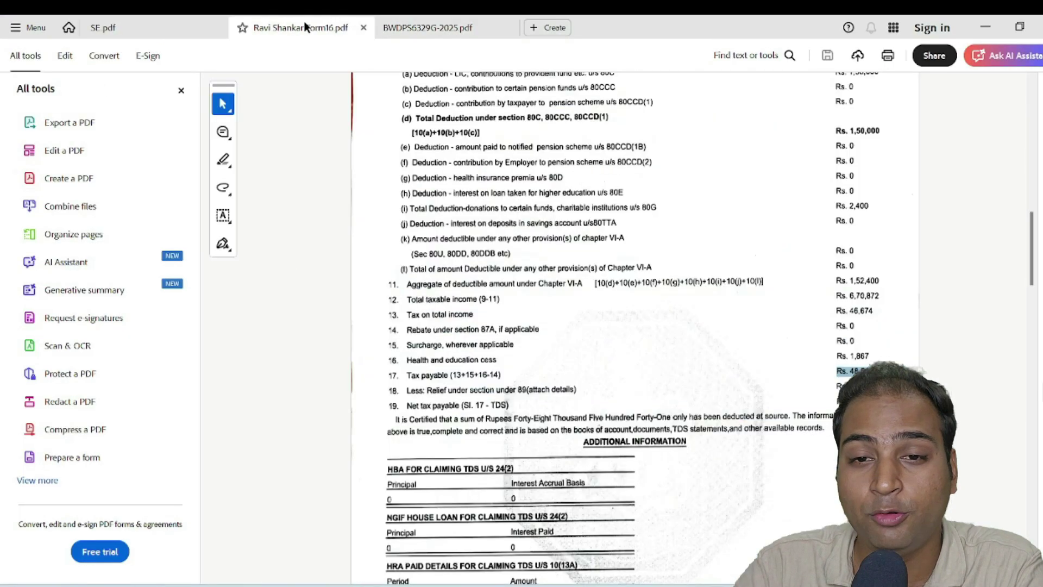
scroll(770, 169, up, 5)
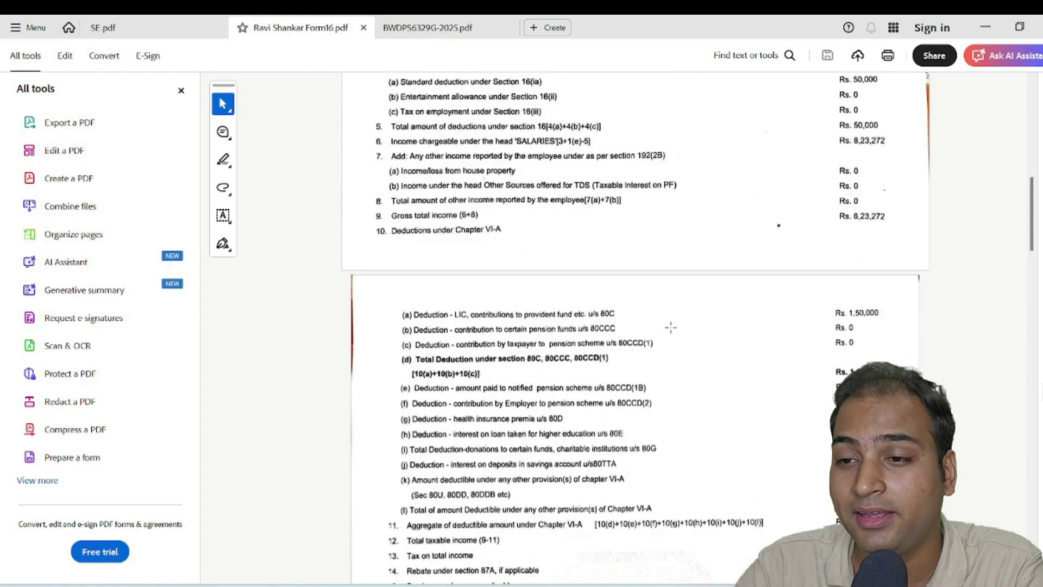
key(alt+Tab)
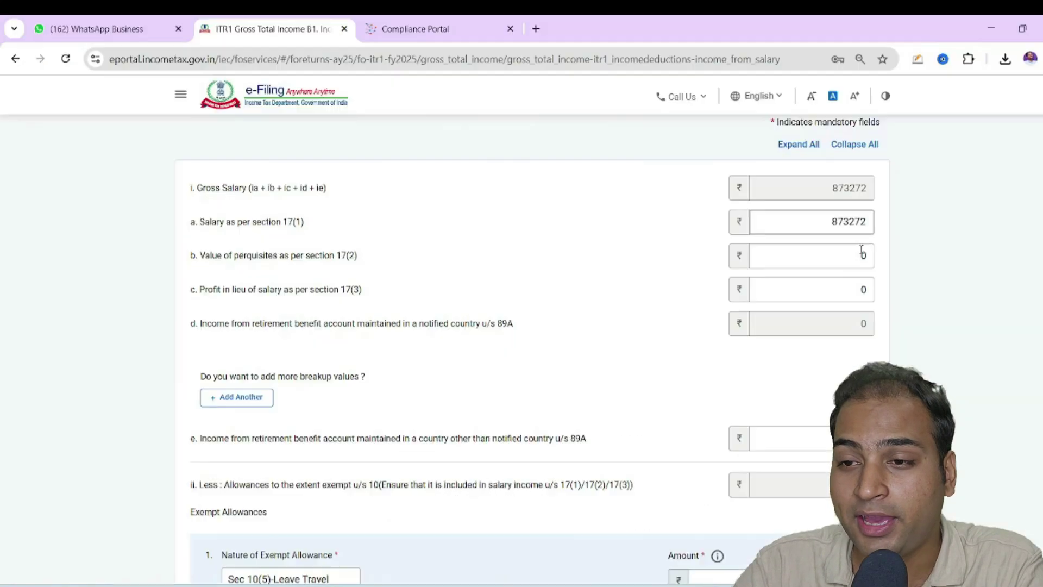
scroll(833, 274, down, 5)
scroll(829, 377, down, 15)
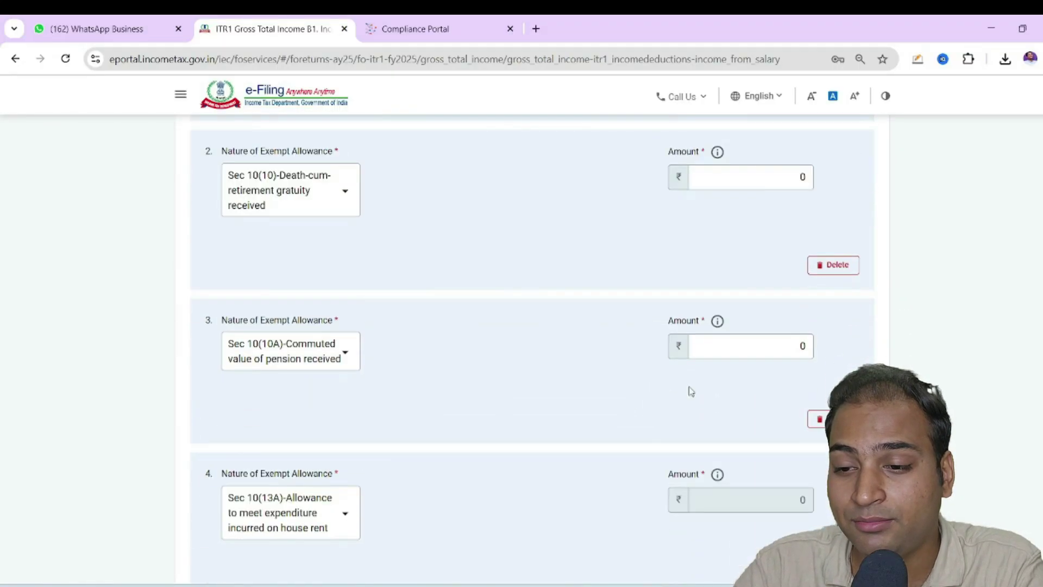
scroll(731, 417, up, 20)
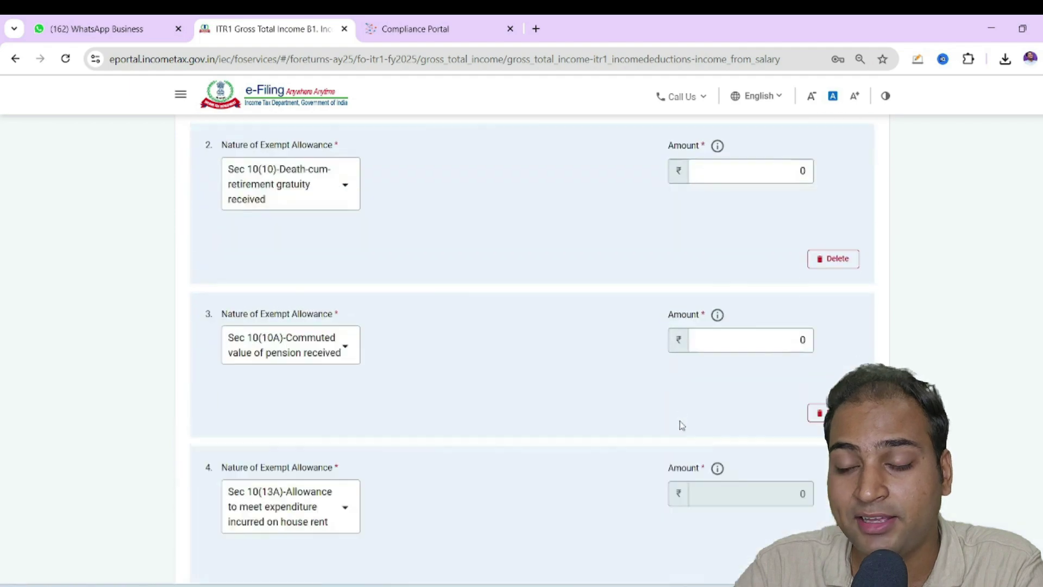
On the SE salary statement, check the HRA credit of 4,040 and the RUM ALW and RMA entries
mouse_move(706, 584)
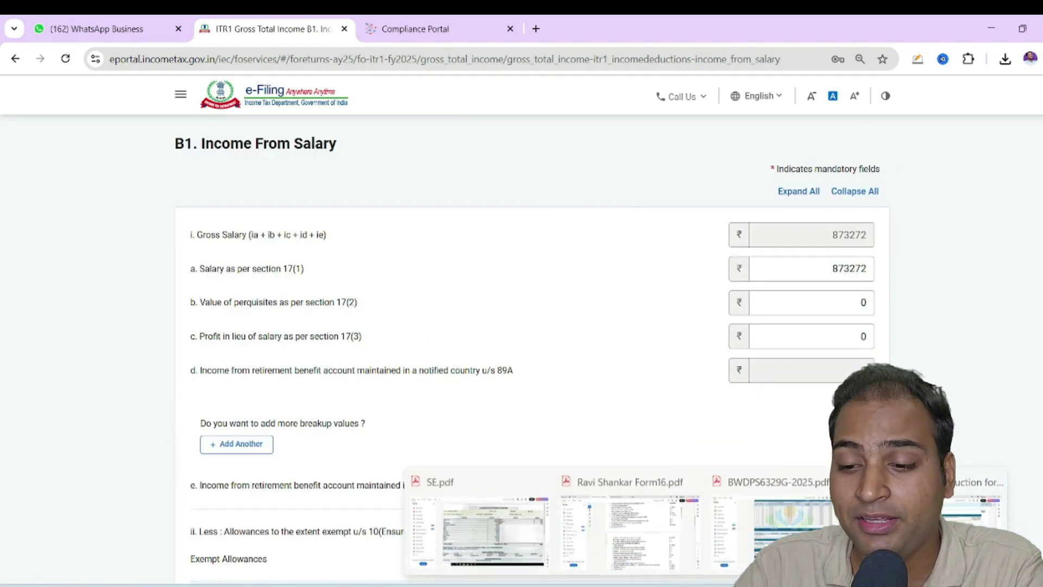
click(471, 532)
scroll(486, 291, down, 5)
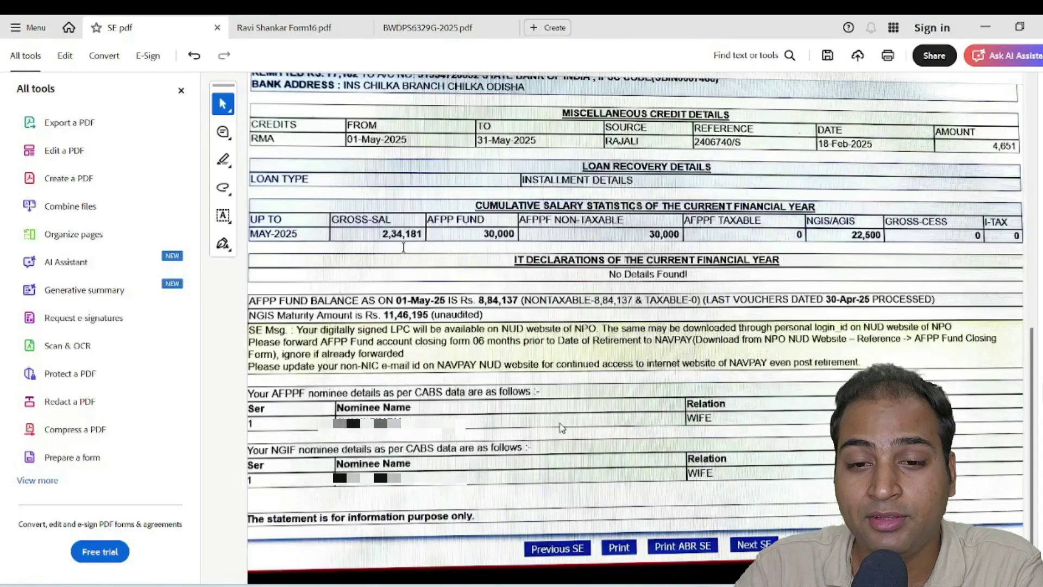
scroll(486, 290, up, 5)
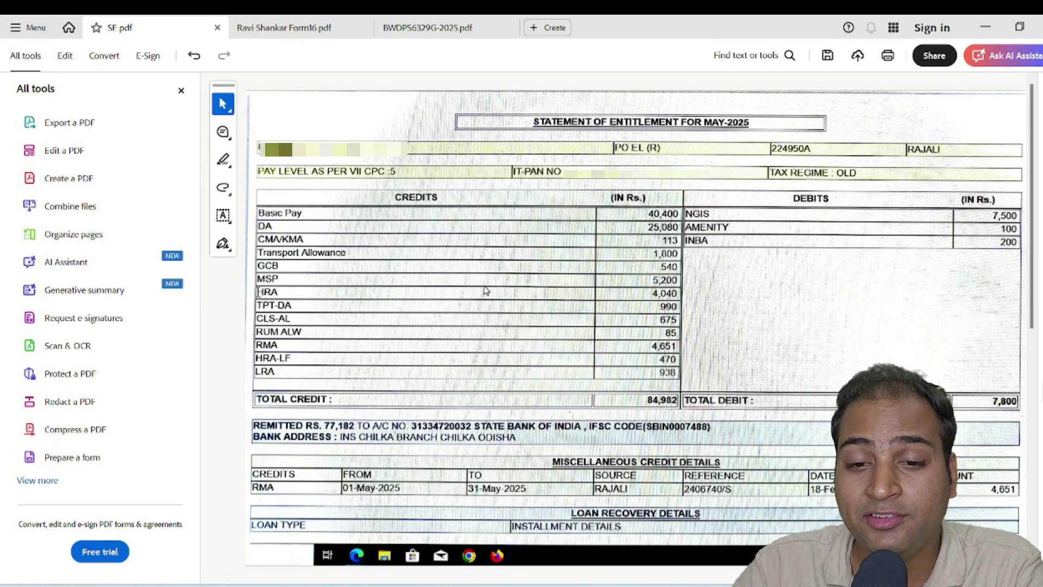
drag(278, 292, 278, 291)
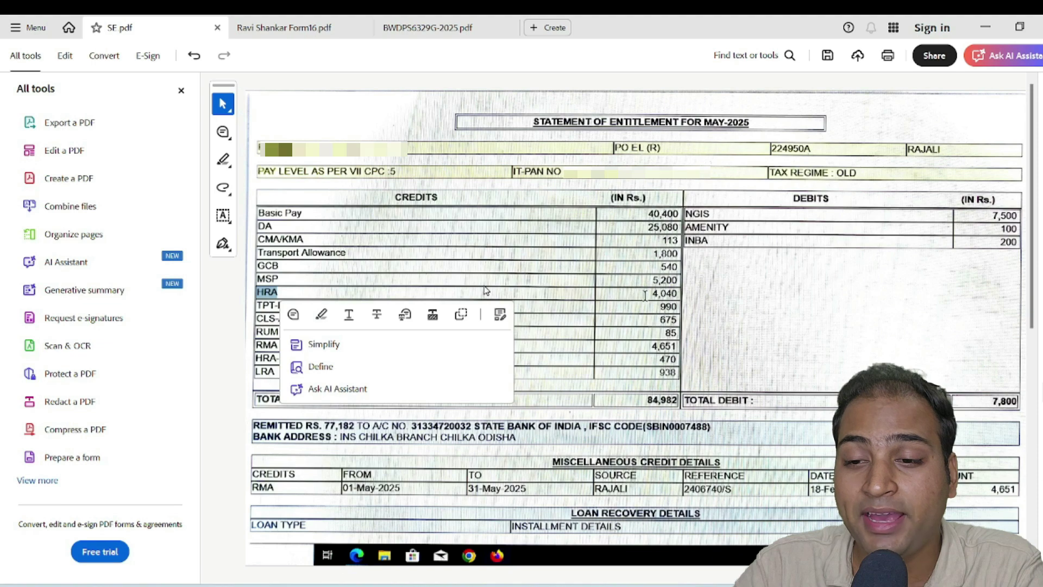
drag(645, 294, 678, 294)
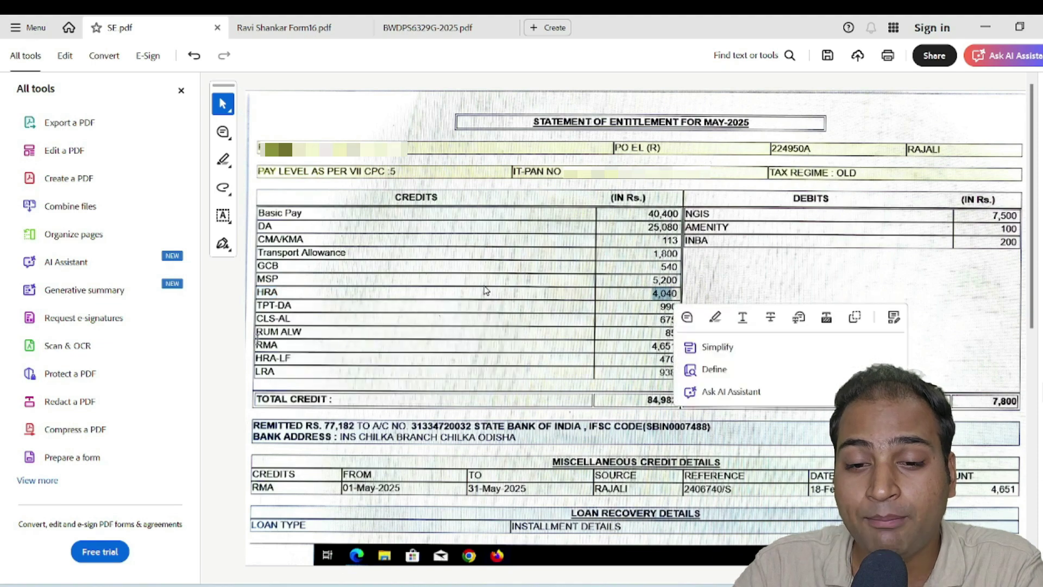
drag(259, 332, 302, 331)
click(330, 328)
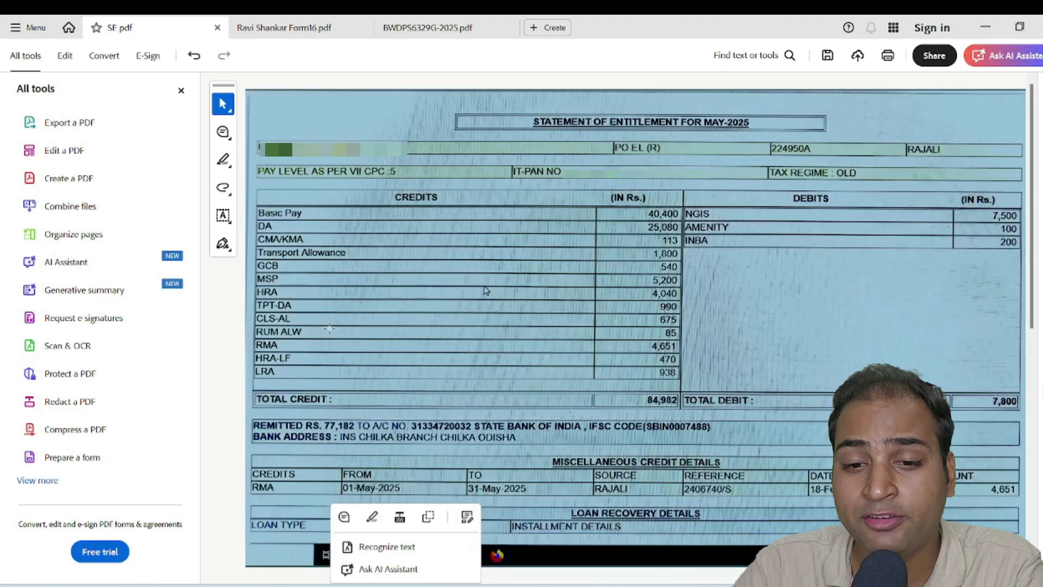
key(Escape)
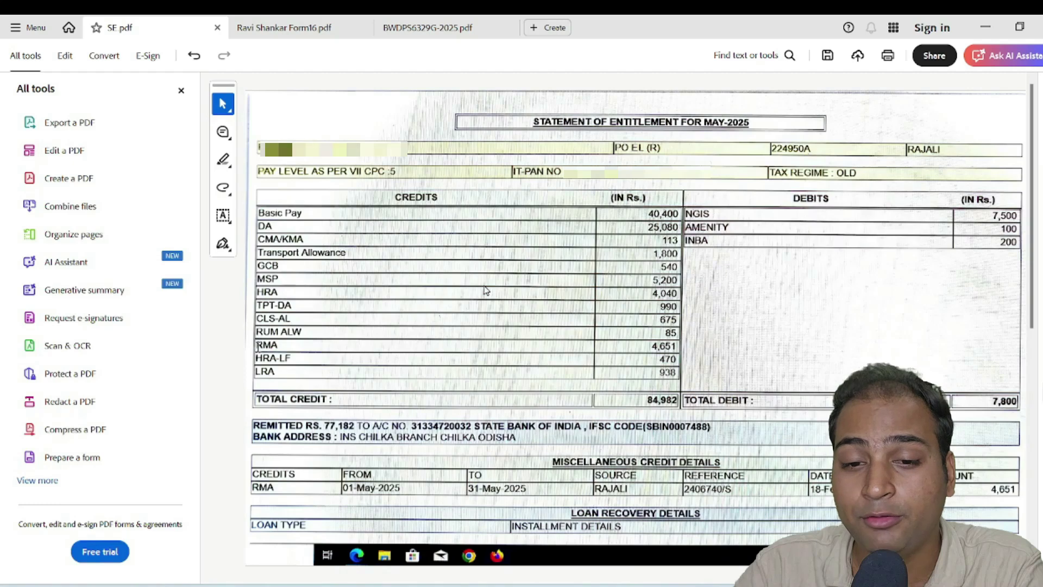
drag(278, 346, 281, 346)
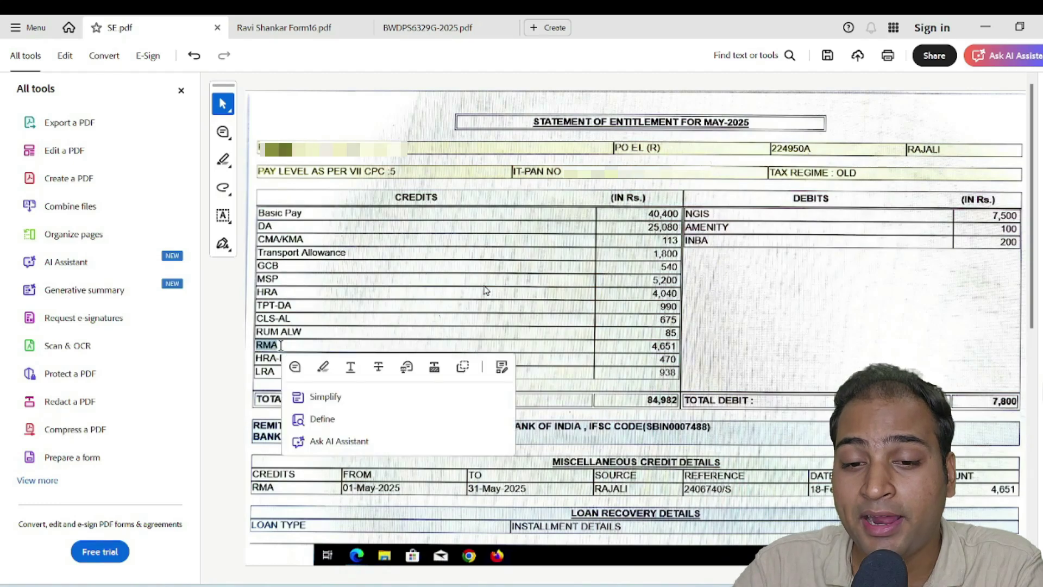
click(575, 343)
key(Escape)
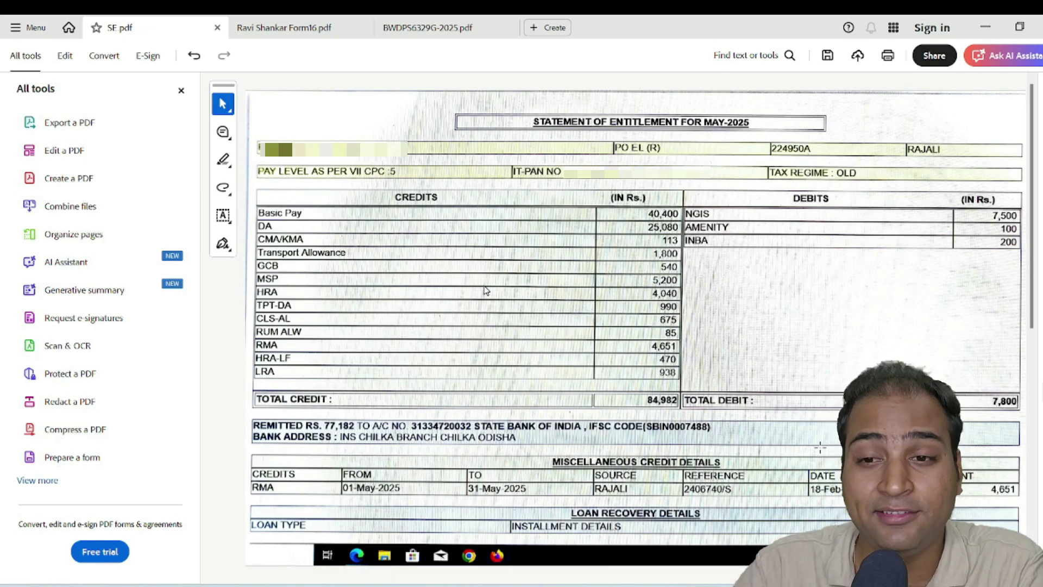
Glance through the TDS statement and Form 16, then move to the exemption guide
click(426, 27)
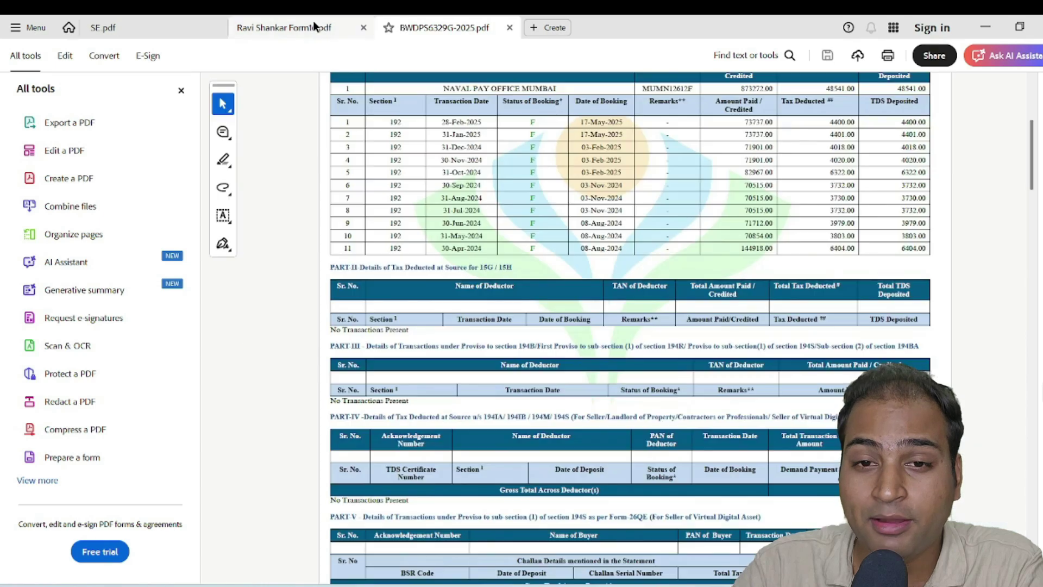
click(273, 30)
click(159, 26)
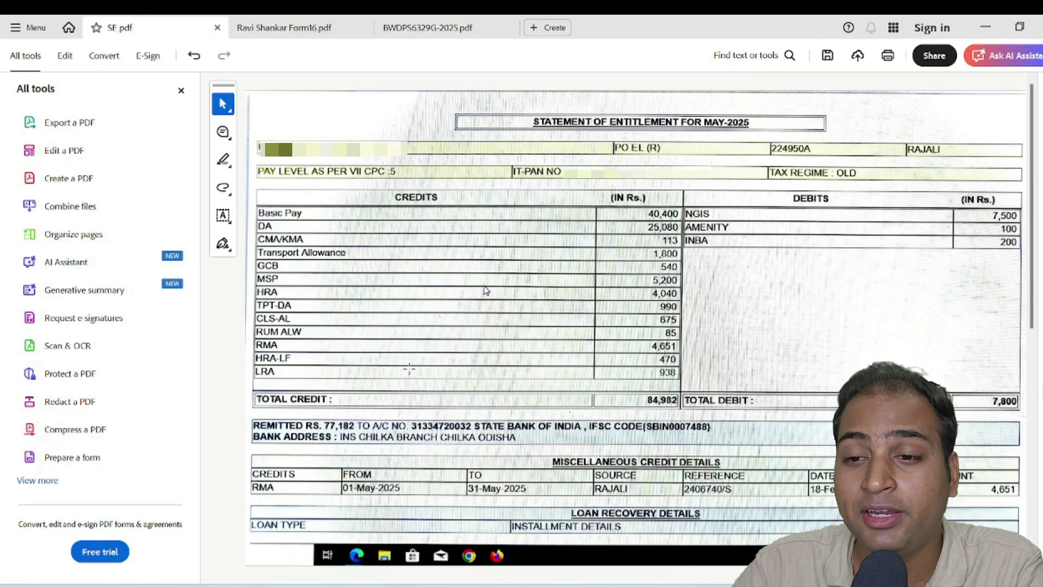
key(alt+Tab)
key(alt+Tab)
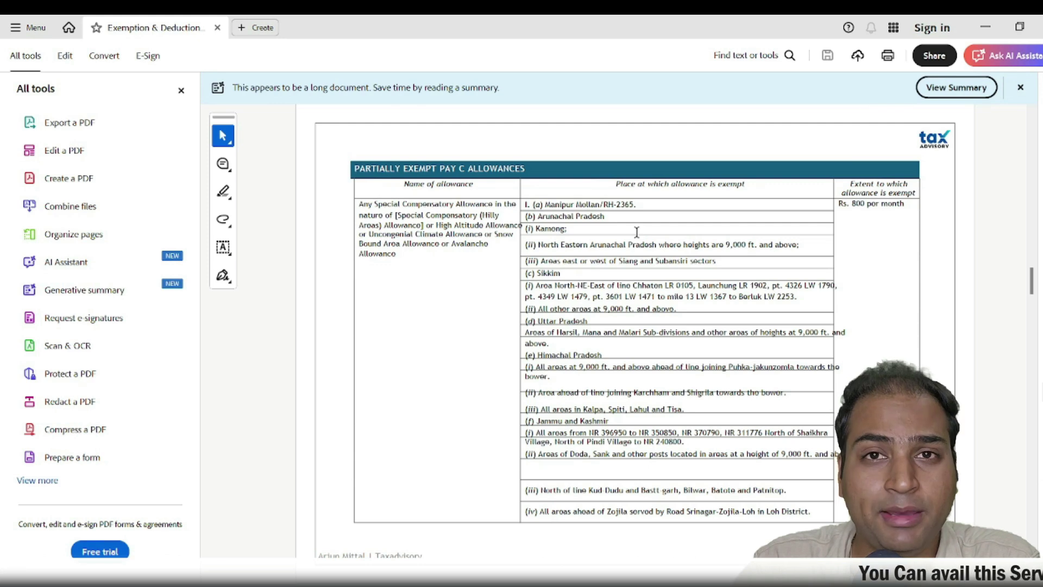
Consult the exemption guide's allowance full-form and fully taxable allowances tables
scroll(737, 282, up, 10)
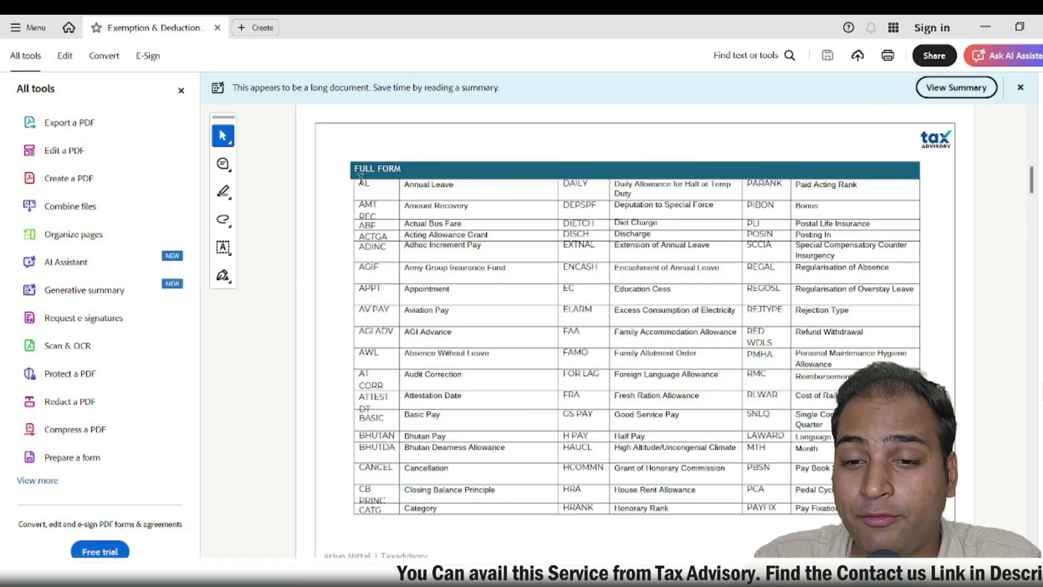
double_click(365, 185)
click(367, 234)
scroll(456, 256, down, 4)
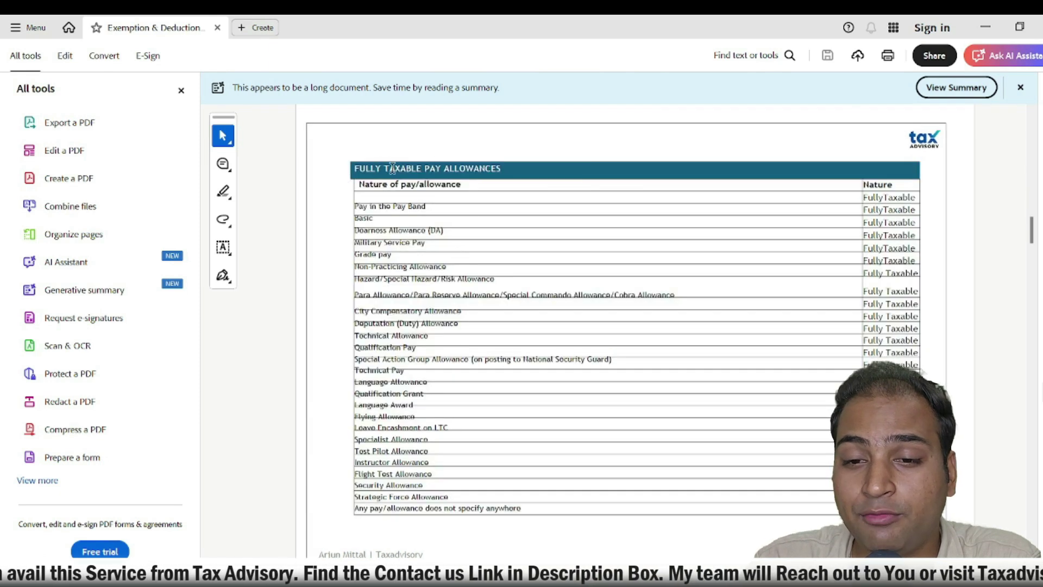
drag(386, 170, 458, 173)
click(662, 333)
scroll(563, 291, down, 4)
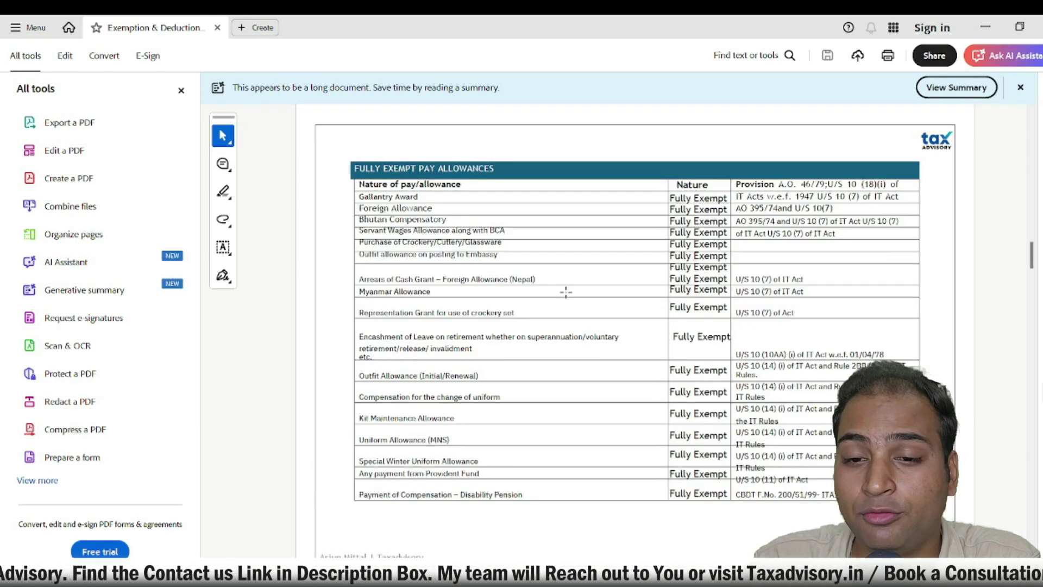
Back on the SE statement, check the HRA-LF, LRA and RMA allowance codes
key(alt+Tab)
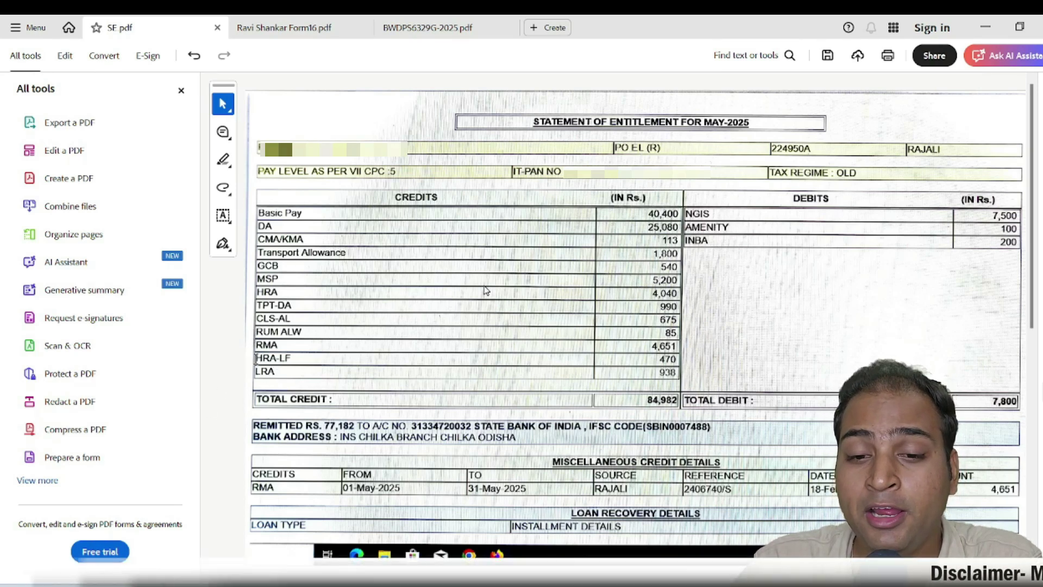
drag(287, 358, 302, 320)
click(265, 296)
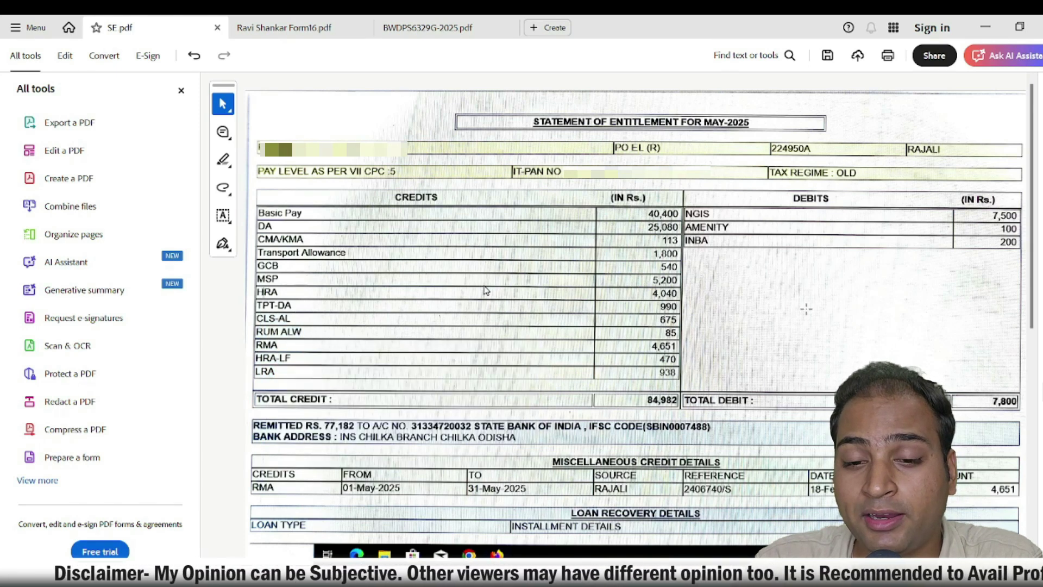
key(alt+Tab)
key(alt+Tab)
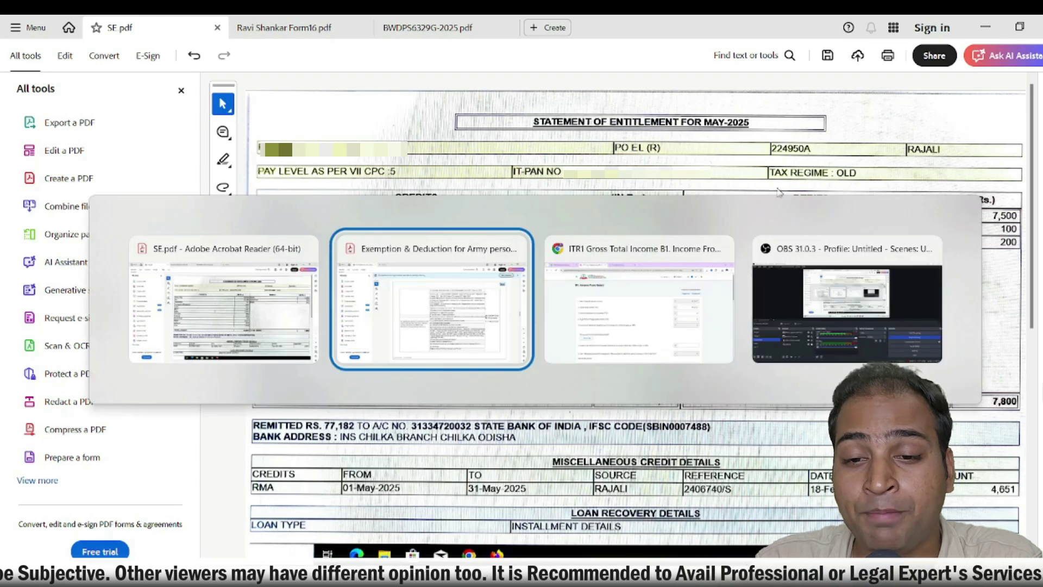
Delete the Leave Travel concession, retirement gratuity and commuted pension exempt allowance entries
scroll(374, 306, down, 8)
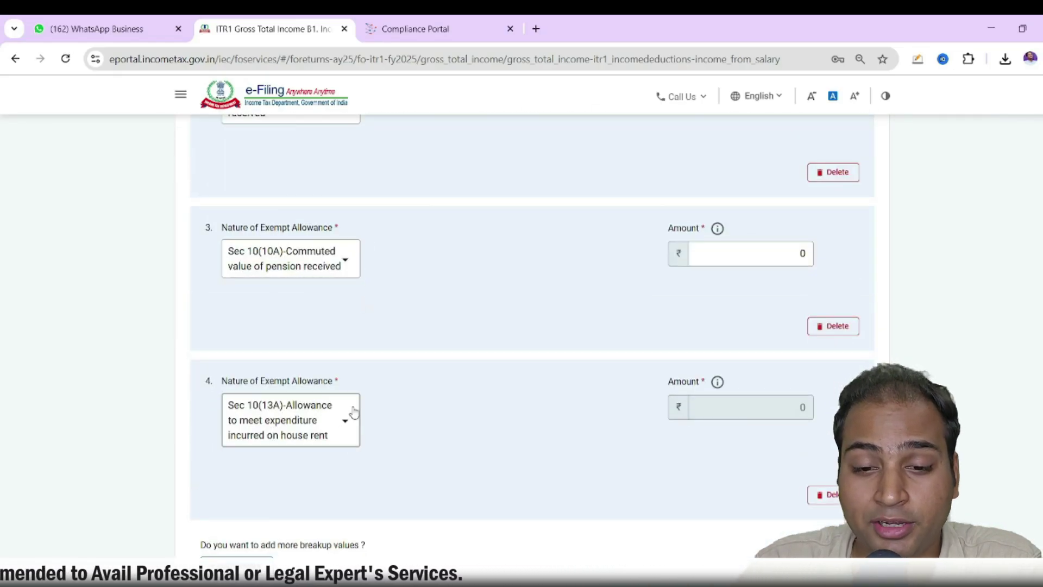
scroll(426, 376, up, 1)
scroll(426, 376, down, 1)
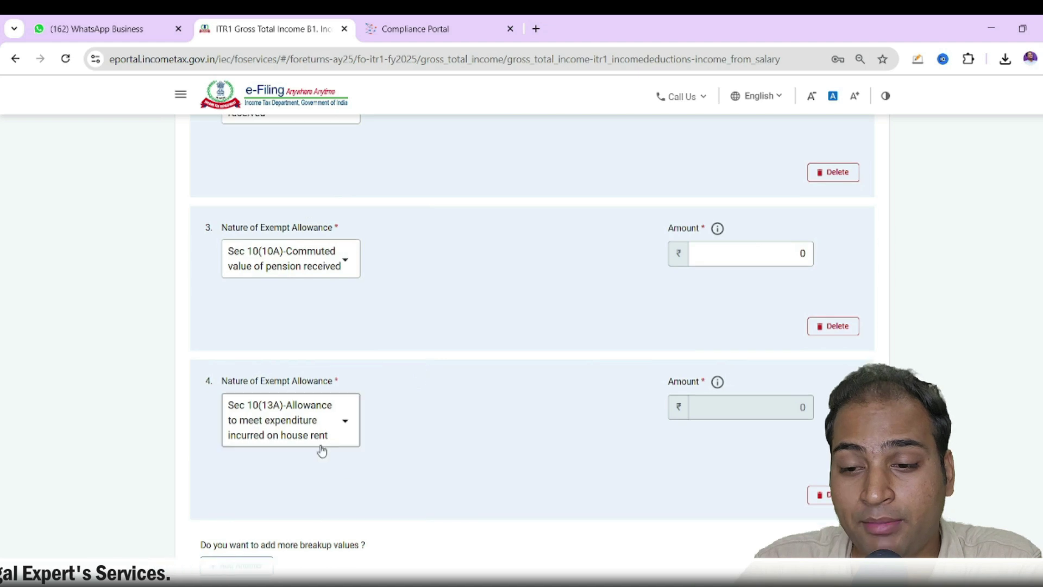
scroll(333, 368, up, 4)
scroll(364, 362, up, 3)
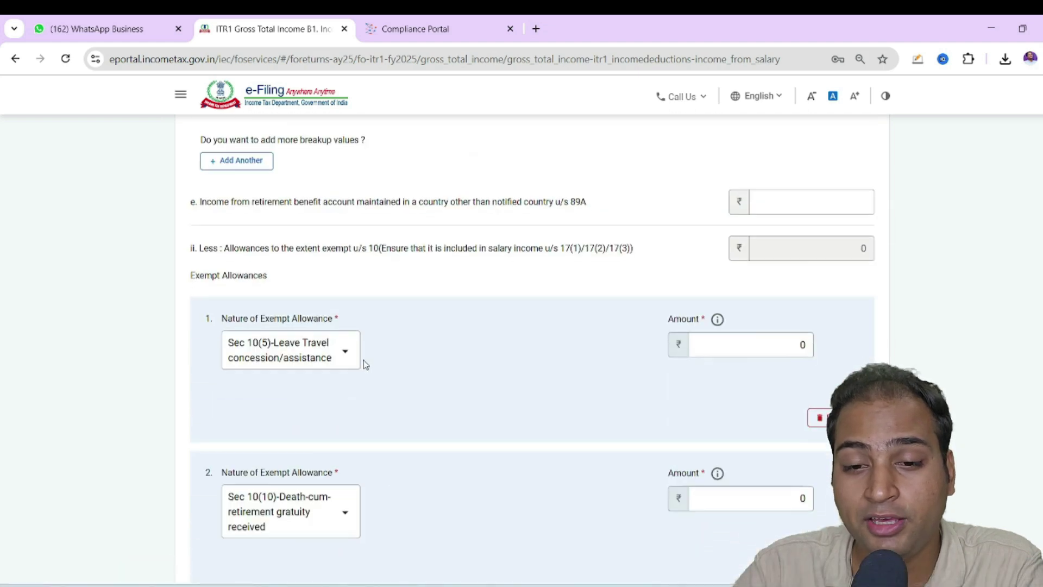
scroll(364, 362, down, 17)
scroll(365, 363, up, 6)
scroll(364, 363, up, 11)
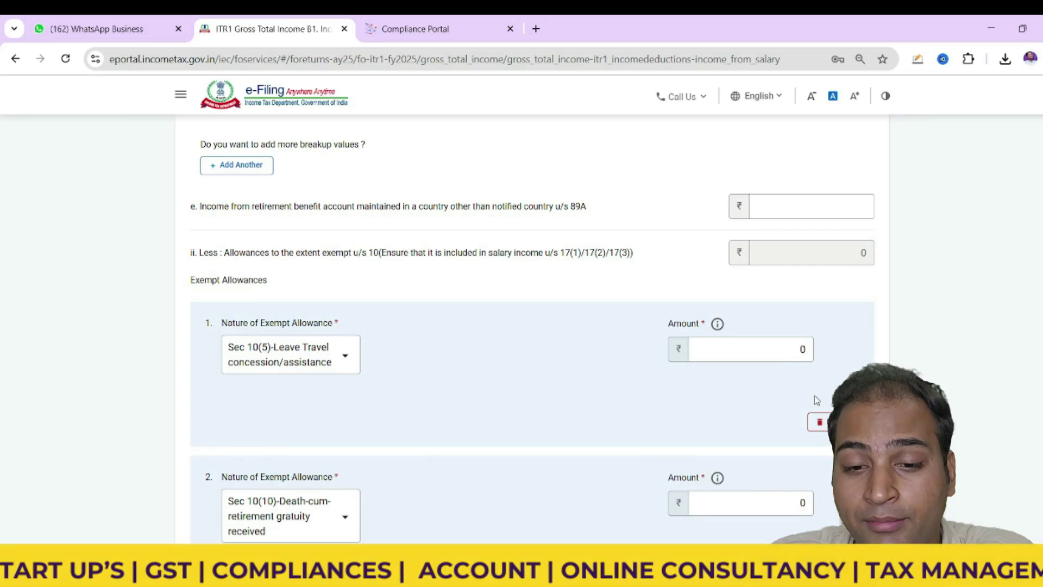
click(819, 421)
click(580, 367)
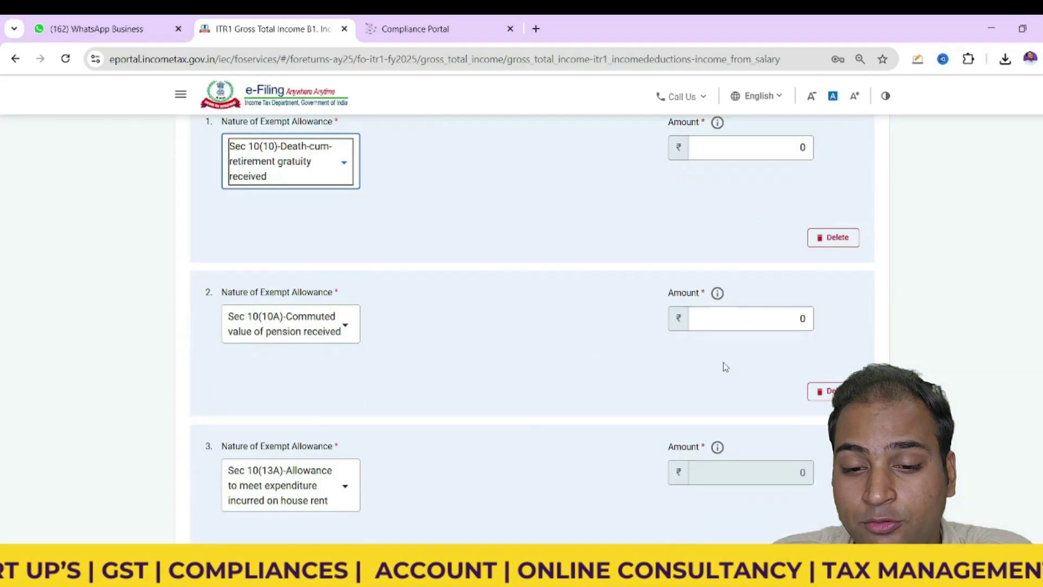
click(837, 239)
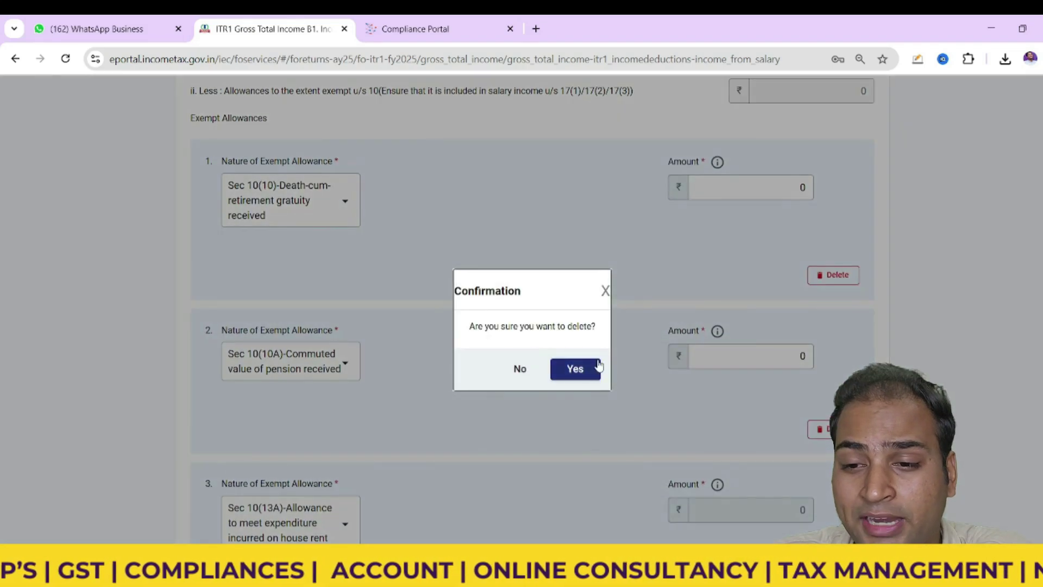
click(575, 369)
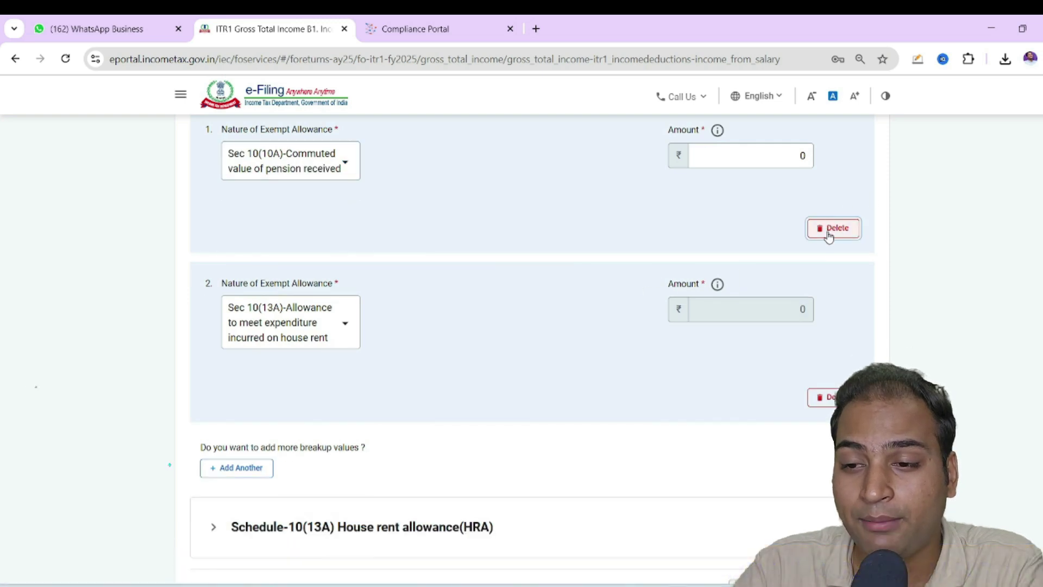
click(828, 232)
click(574, 368)
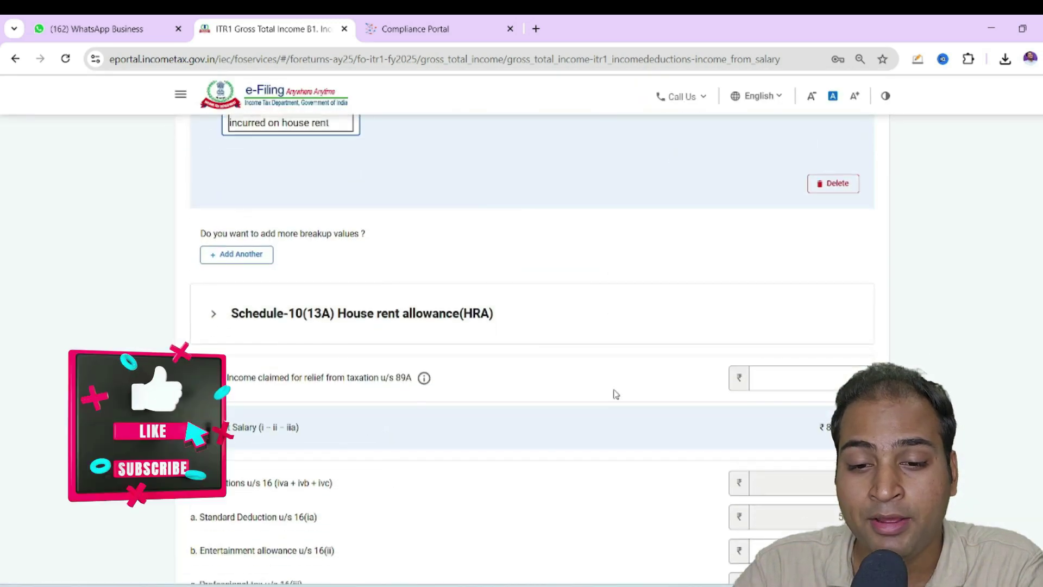
Add a Sec 10(14)(i) prescribed allowance exemption of 122208
click(223, 254)
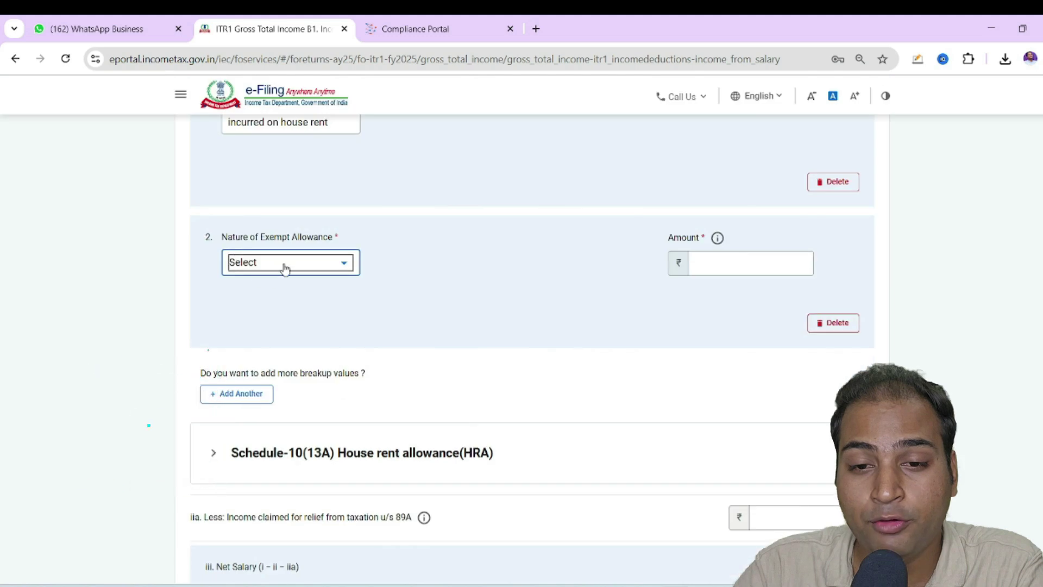
click(286, 264)
scroll(290, 375, down, 4)
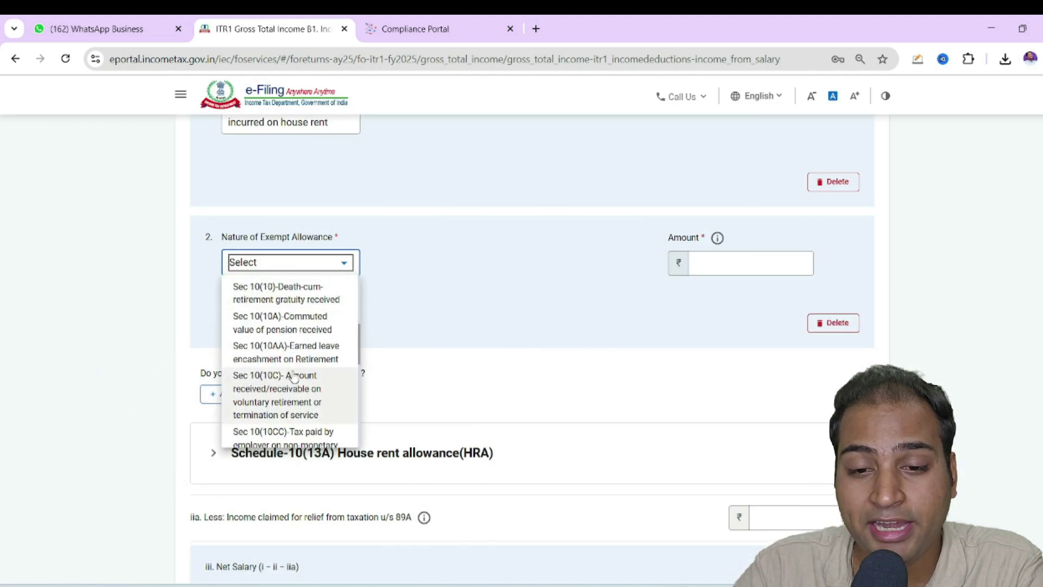
scroll(293, 376, down, 5)
scroll(293, 377, up, 3)
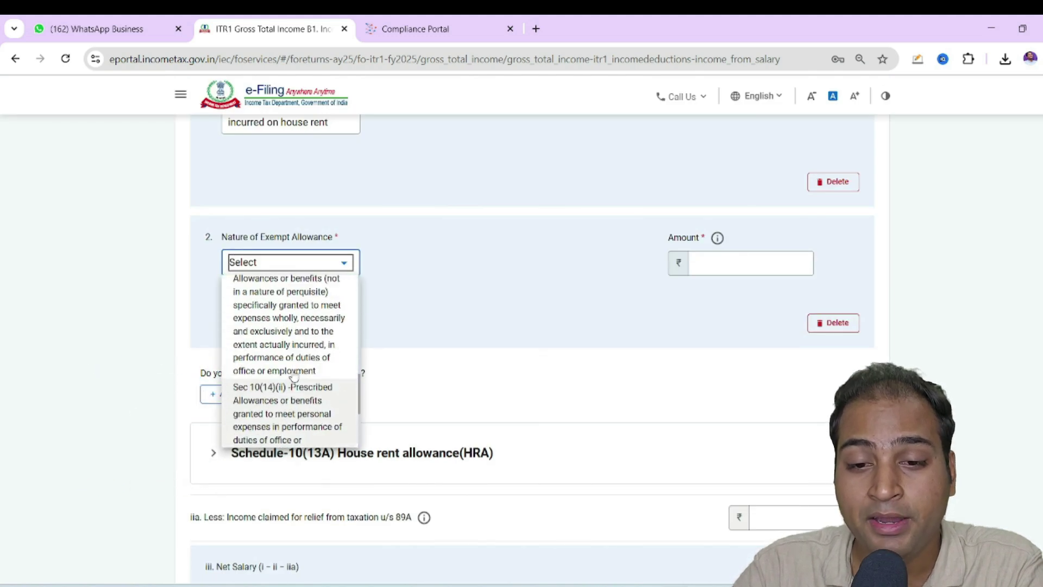
scroll(285, 326, up, 2)
click(284, 363)
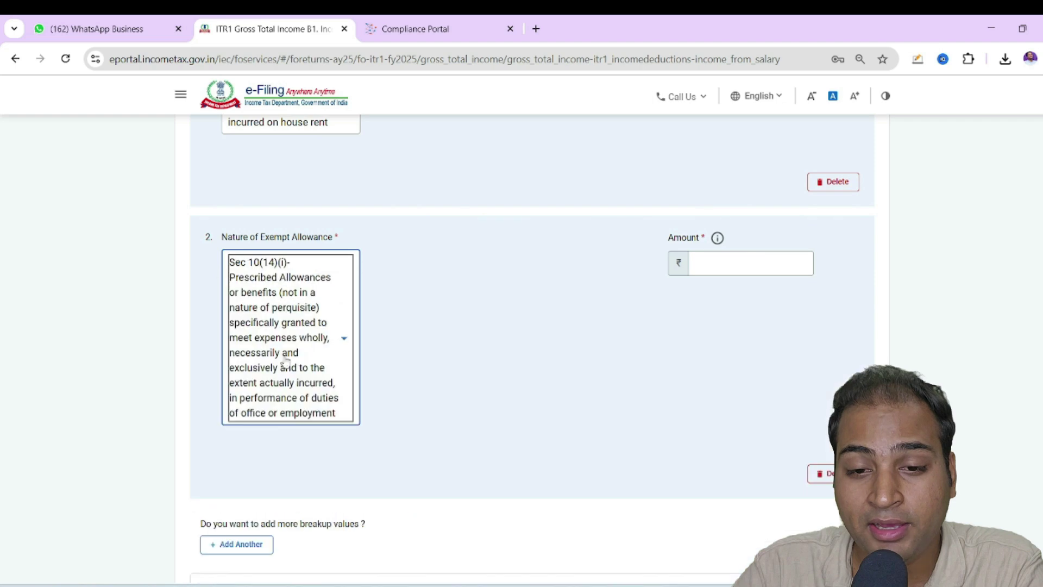
click(758, 267)
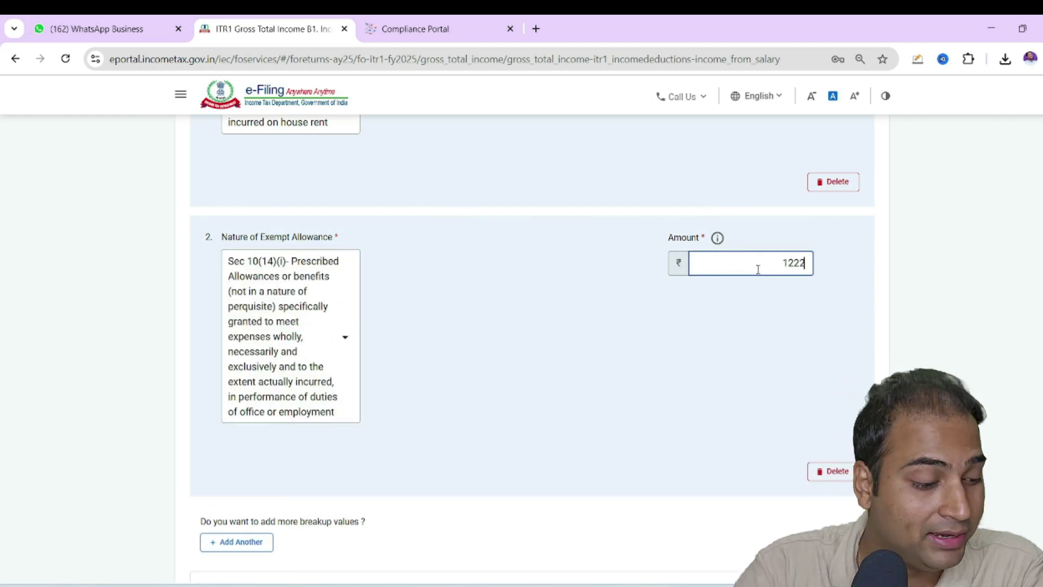
click(771, 304)
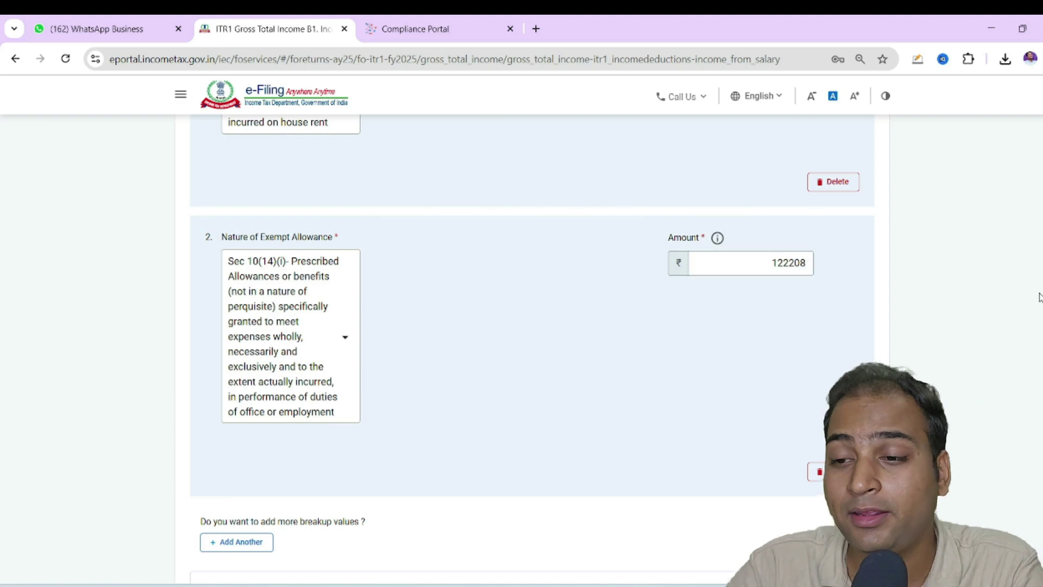
Remove the empty Sec 10(13A) HRA exemption entry and save the salary details
scroll(772, 304, down, 6)
scroll(772, 304, down, 3)
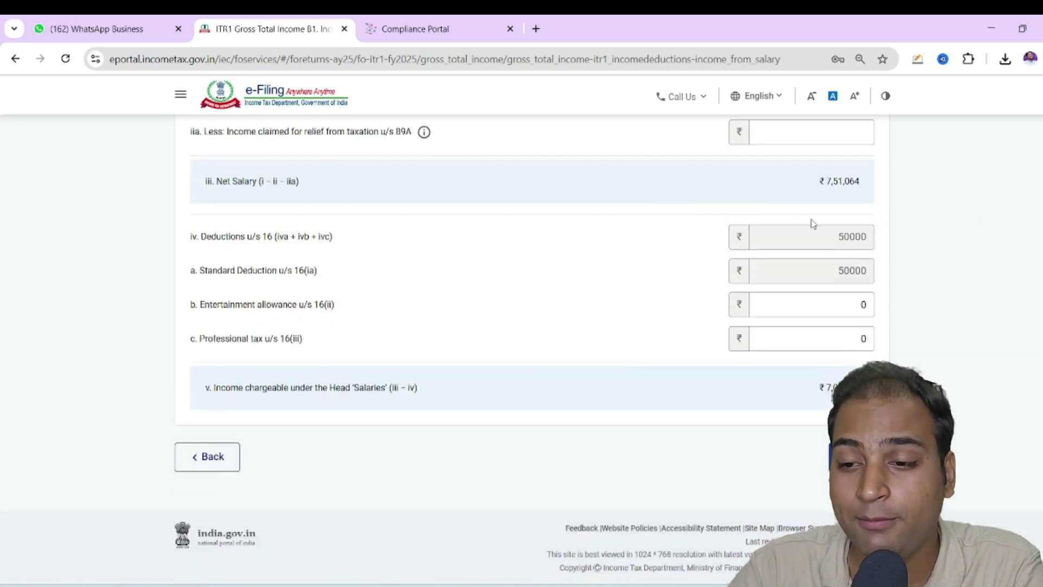
scroll(813, 226, up, 12)
scroll(780, 279, down, 10)
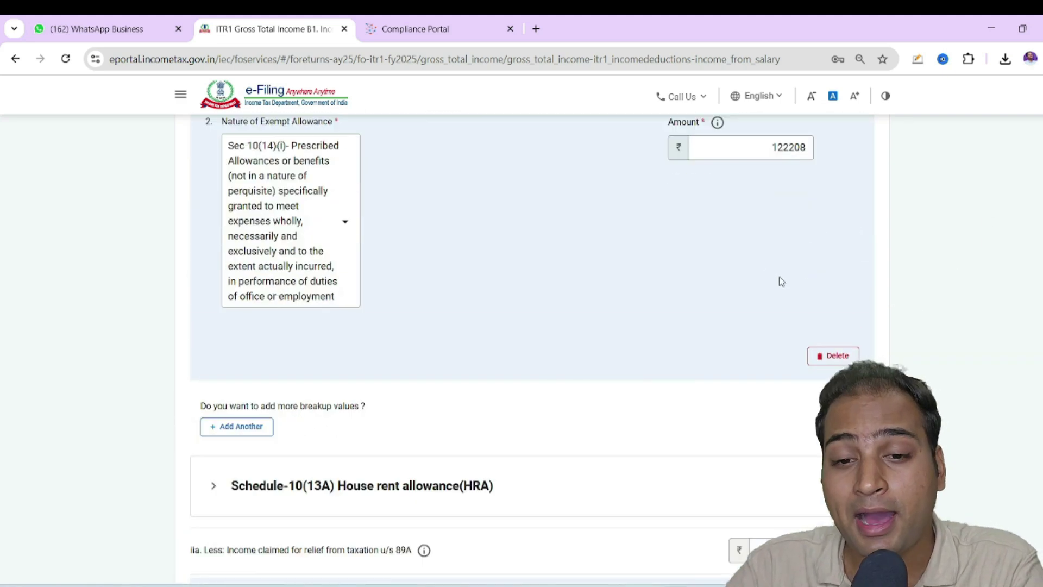
scroll(902, 299, down, 3)
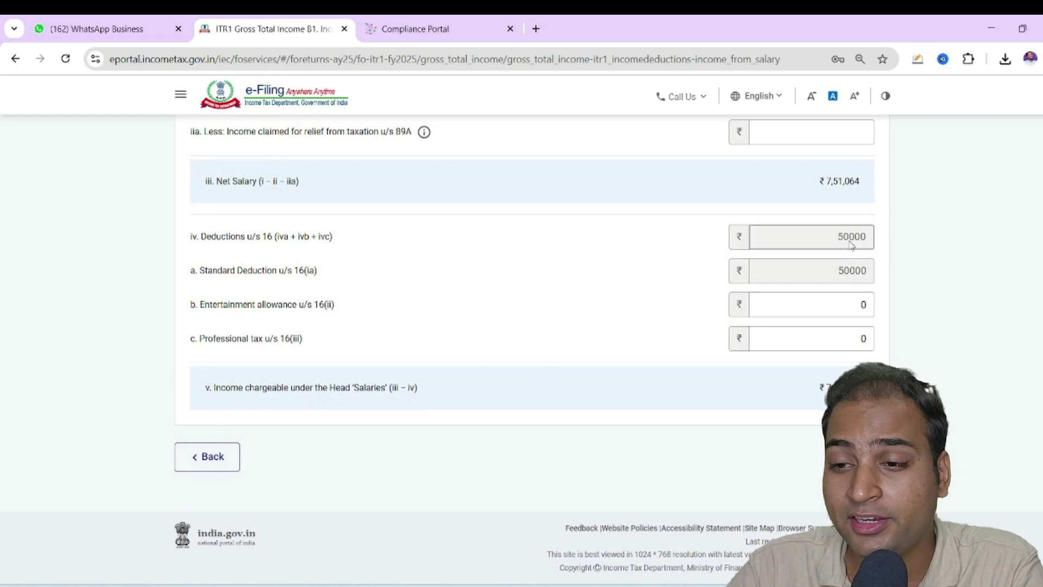
scroll(521, 326, up, 12)
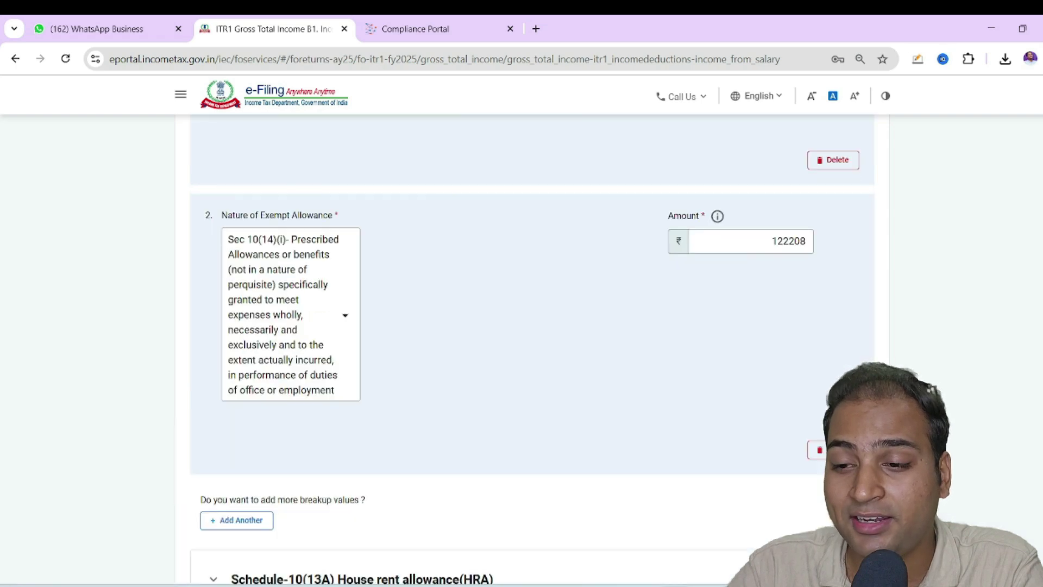
scroll(753, 366, down, 9)
scroll(755, 366, up, 3)
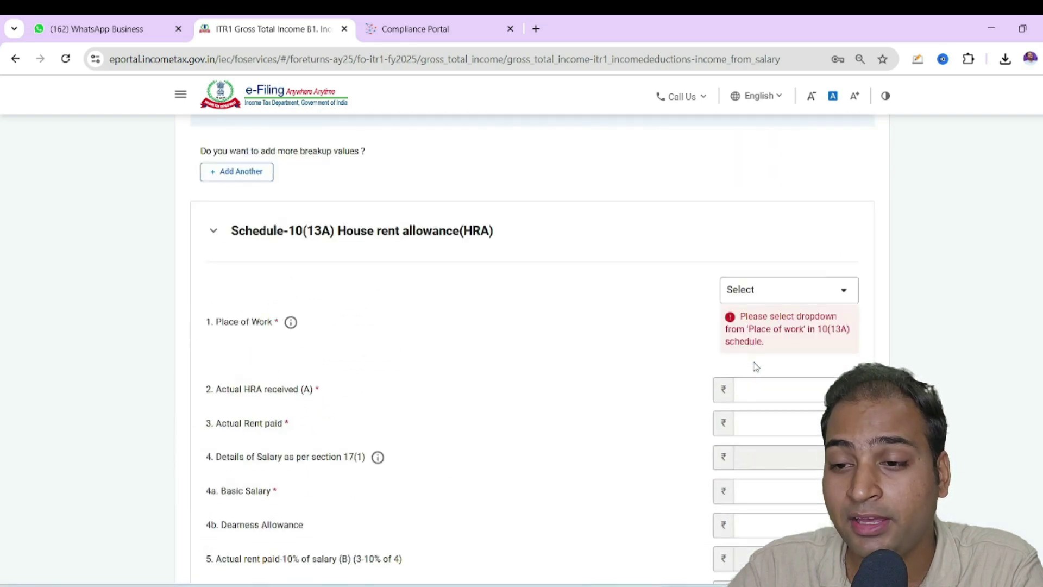
drag(278, 230, 389, 231)
click(547, 251)
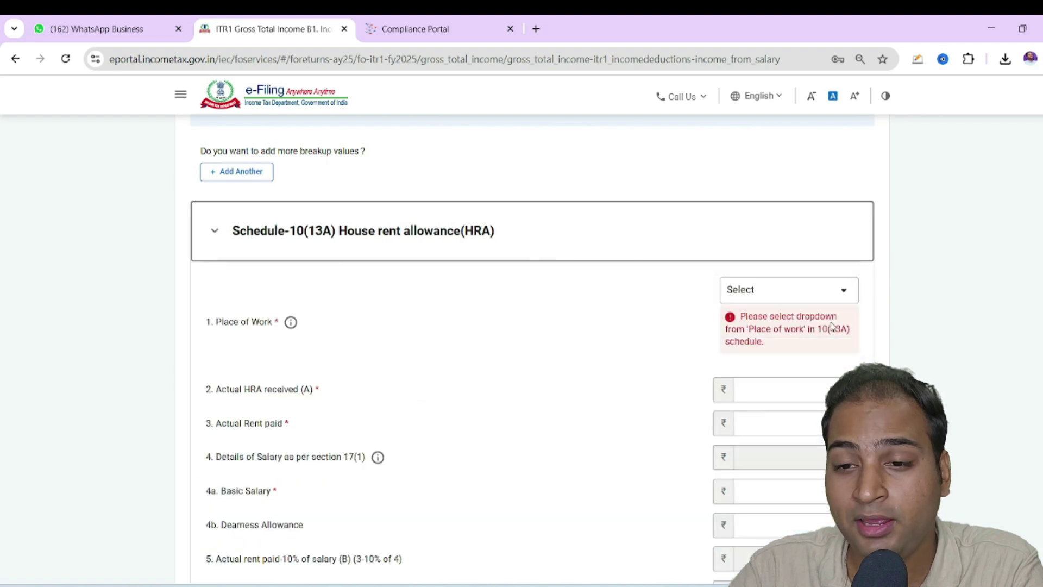
scroll(831, 326, down, 2)
click(830, 320)
scroll(829, 321, down, 3)
click(829, 320)
scroll(828, 320, down, 6)
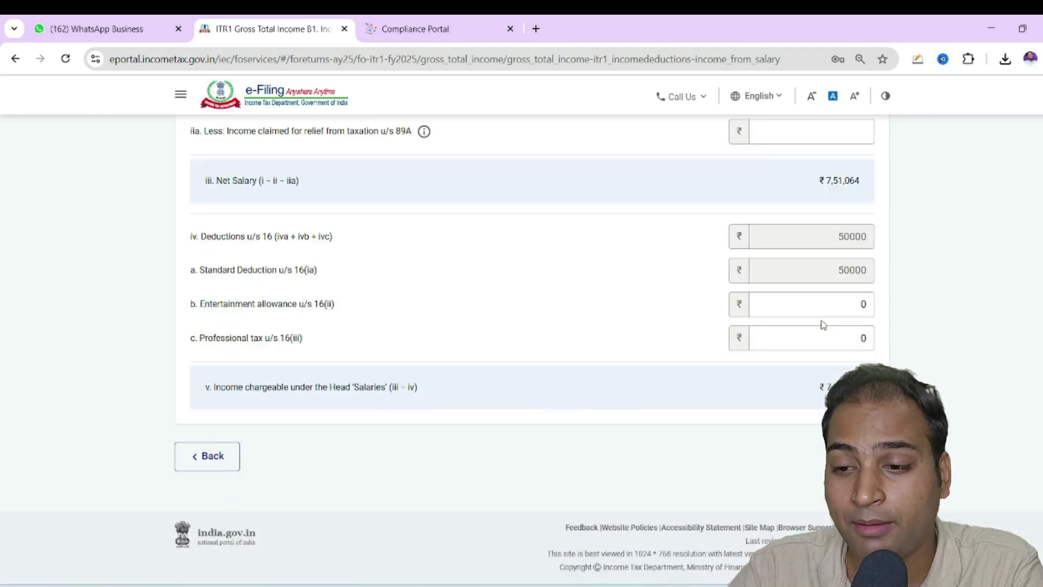
scroll(822, 323, up, 11)
scroll(820, 325, up, 8)
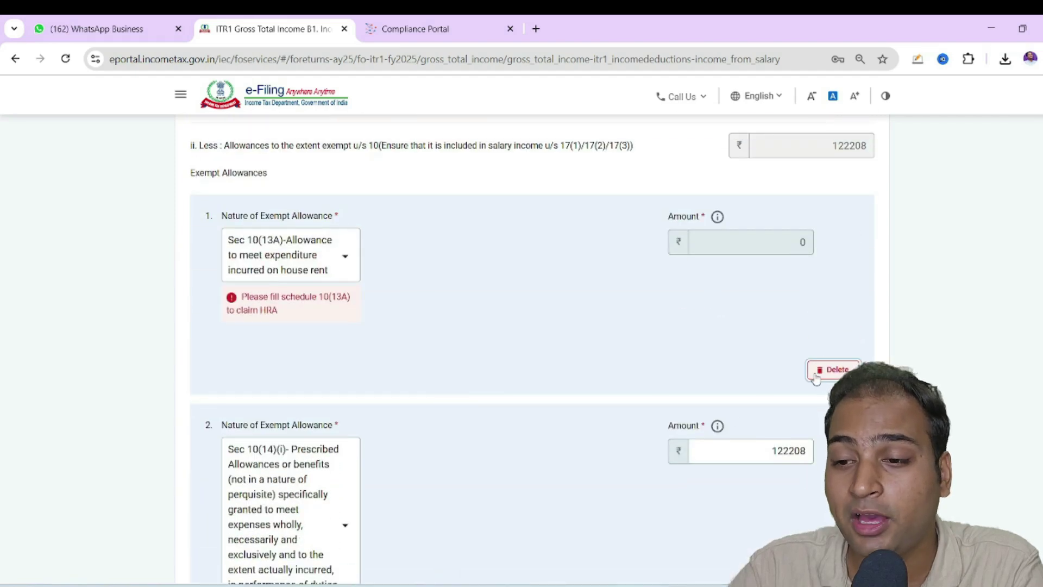
click(816, 375)
click(589, 367)
scroll(836, 370, down, 6)
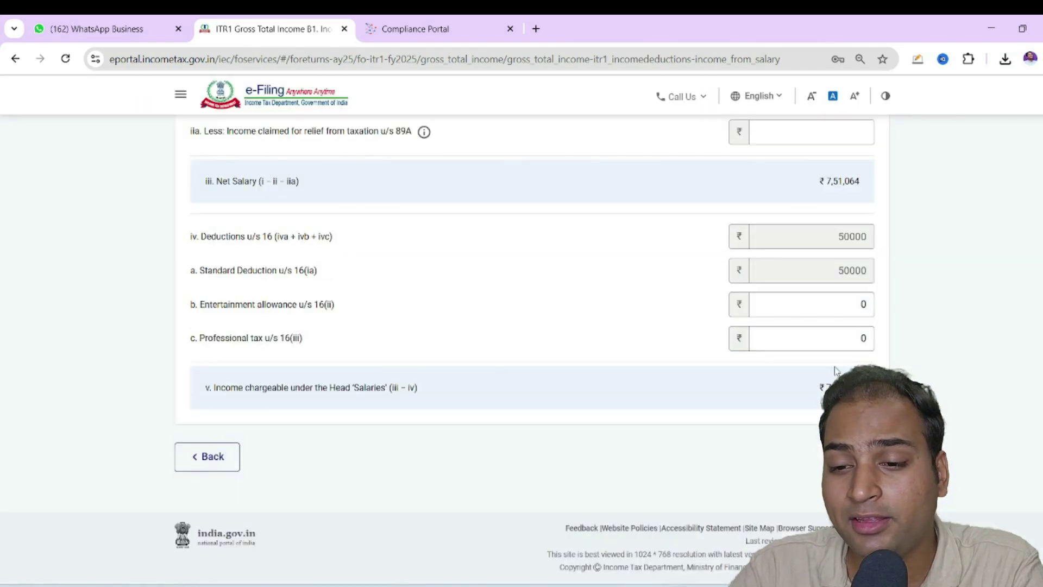
click(855, 456)
Expand Income from Other Sources to show savings bank interest 678 and refund interest 1,896
scroll(977, 421, up, 12)
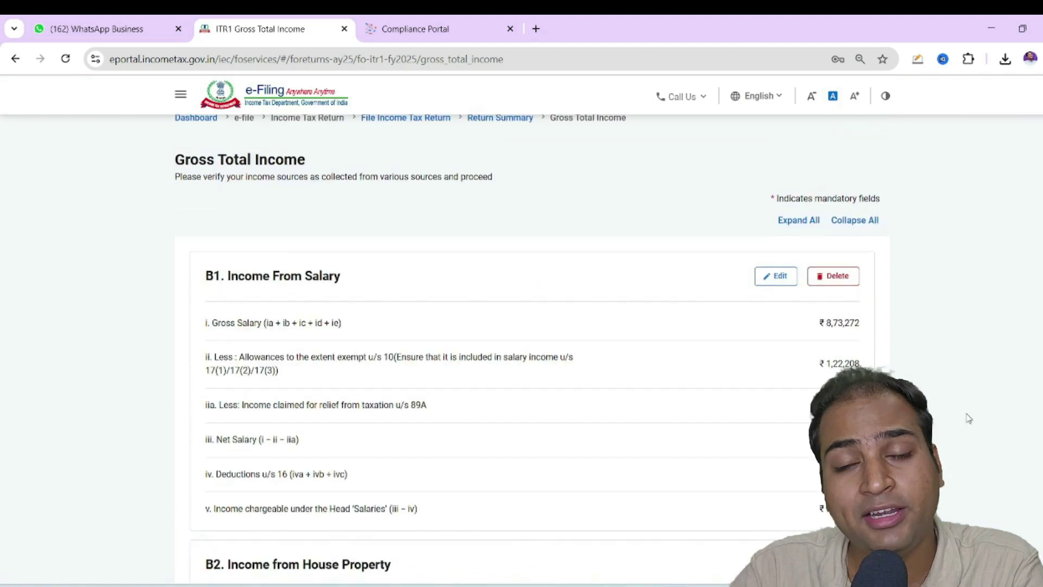
scroll(538, 353, down, 15)
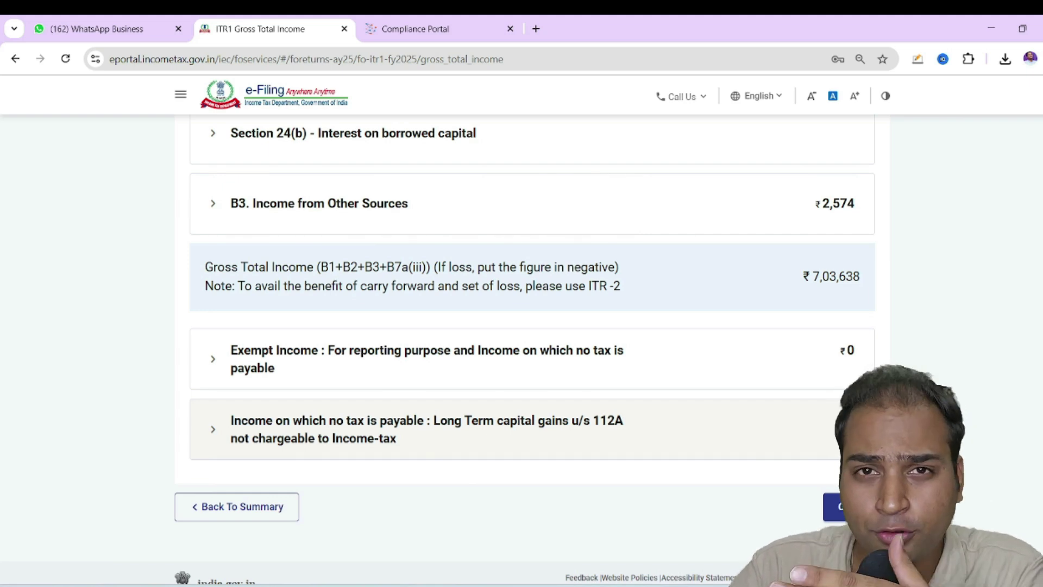
scroll(806, 399, down, 1)
scroll(806, 399, up, 8)
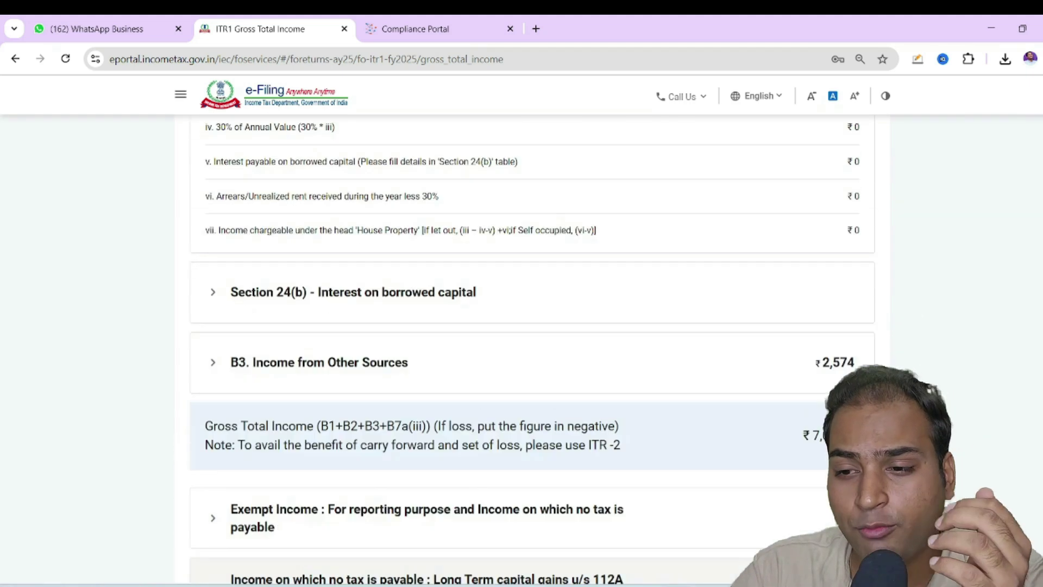
scroll(805, 398, down, 6)
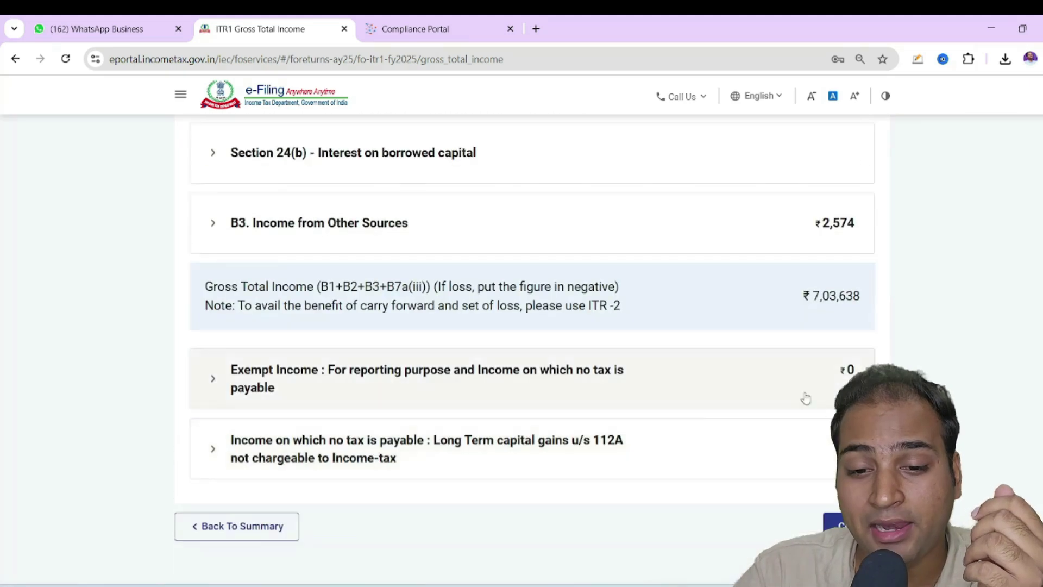
click(495, 228)
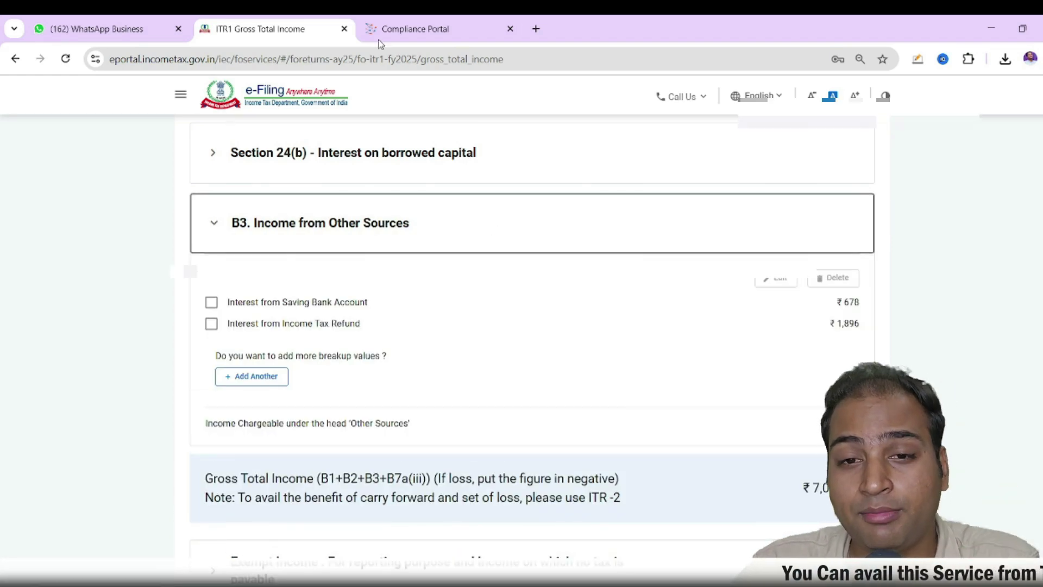
Check AIS and correct the savings bank interest from 678 to 989, raising Other Sources to ₹2,885
click(386, 27)
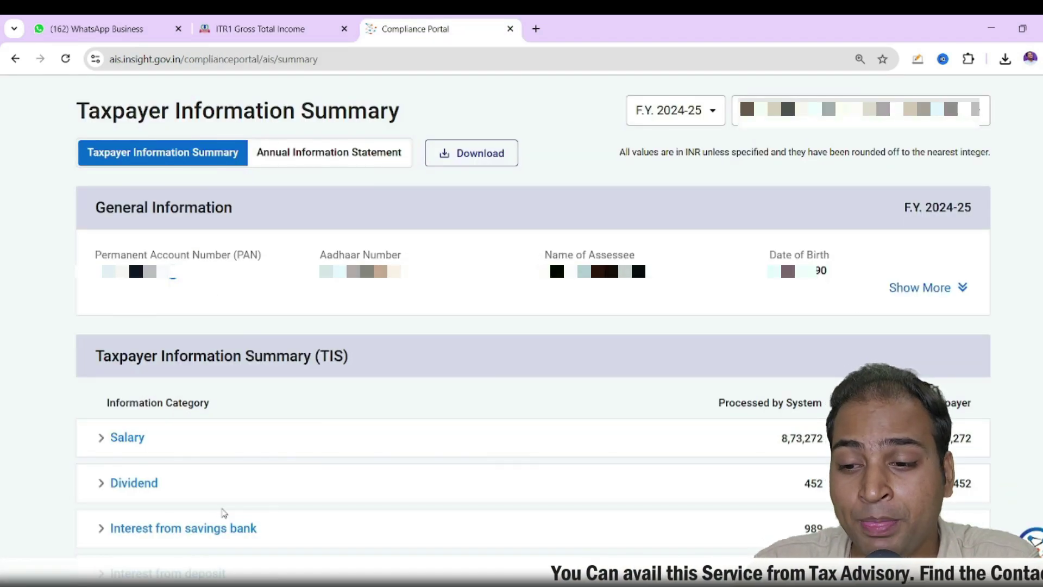
click(292, 19)
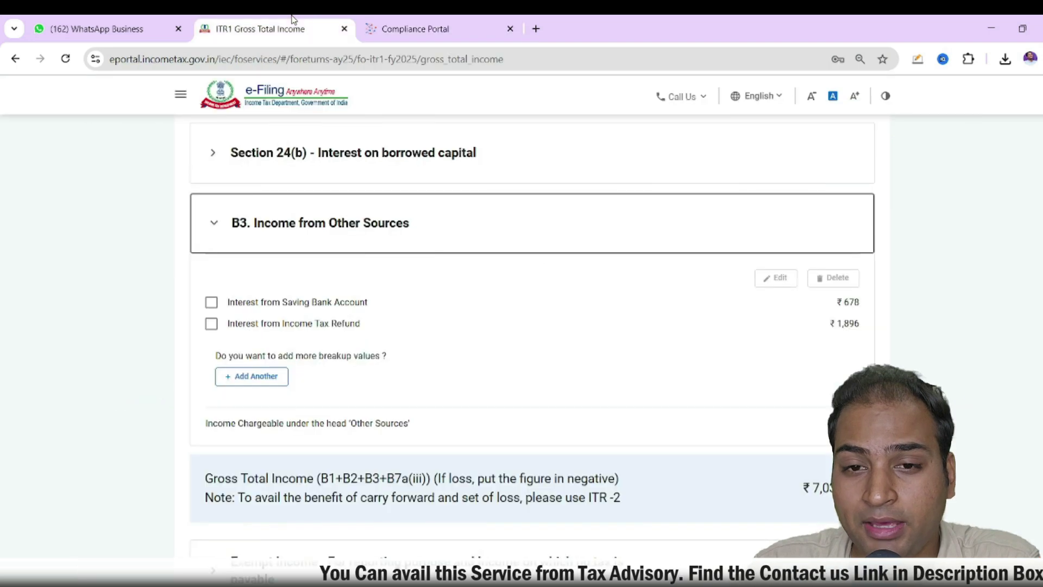
click(211, 302)
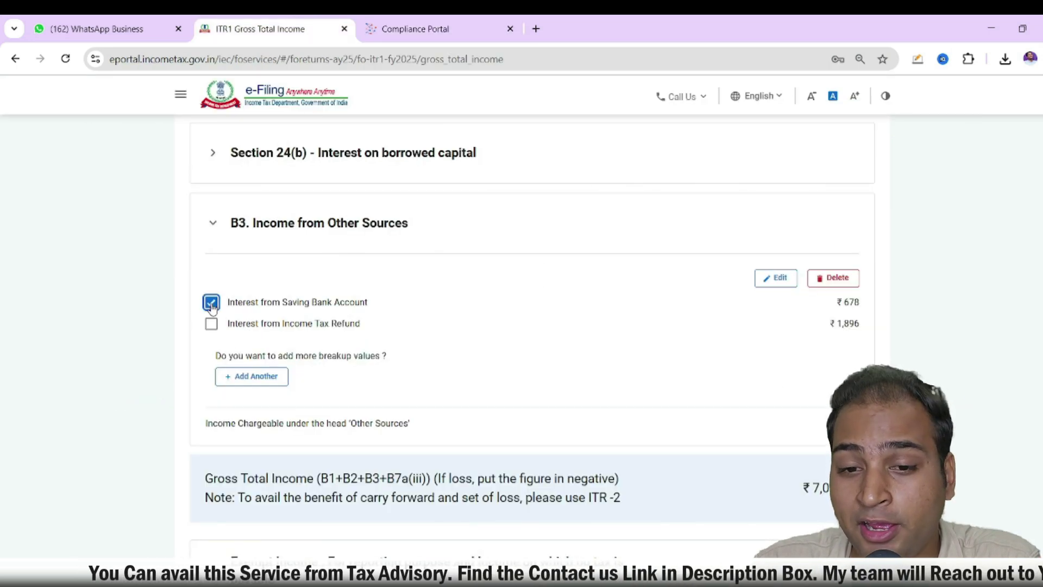
click(776, 278)
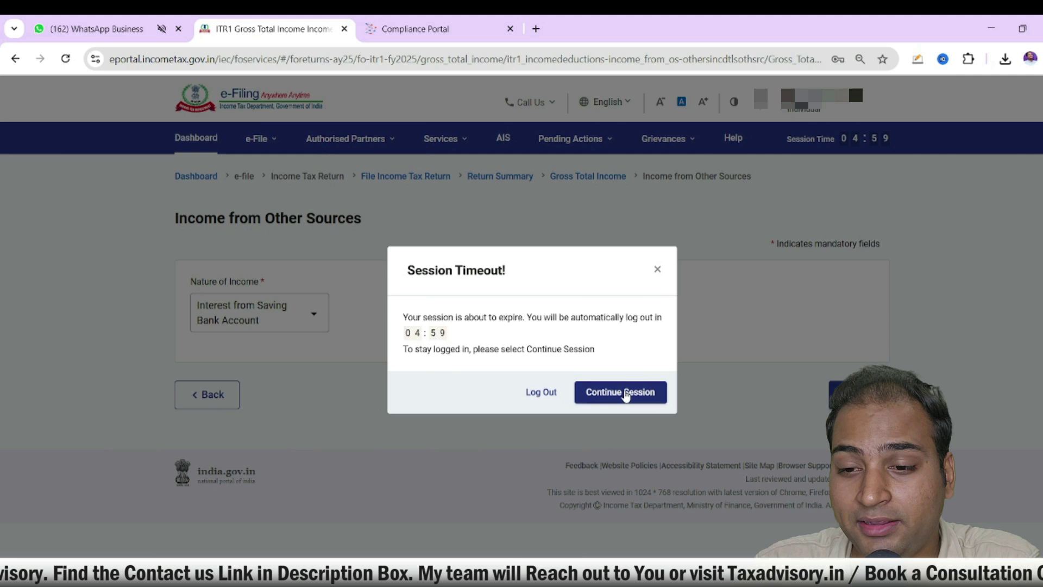
click(624, 392)
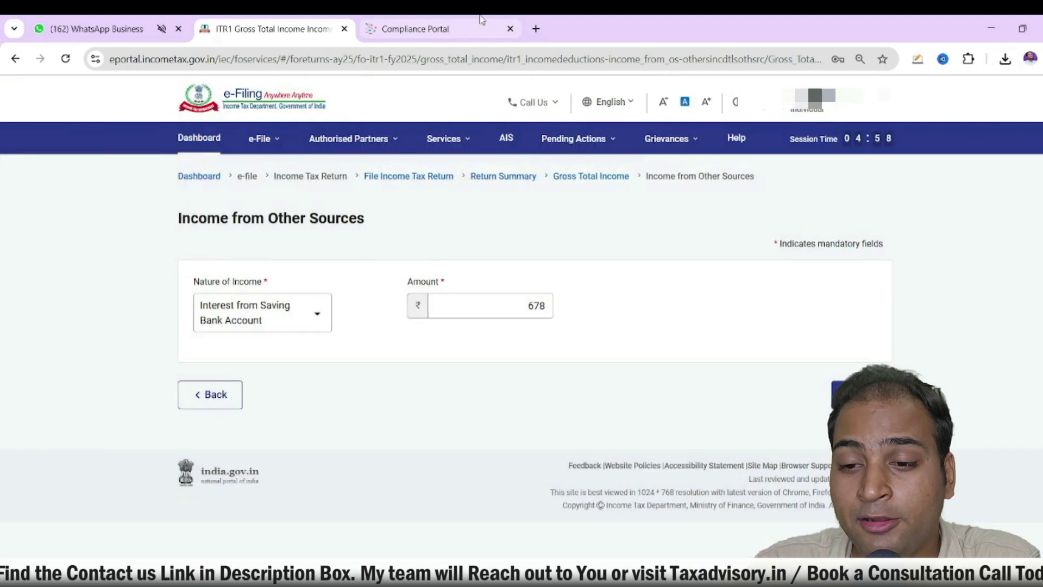
key(ctrl+Tab)
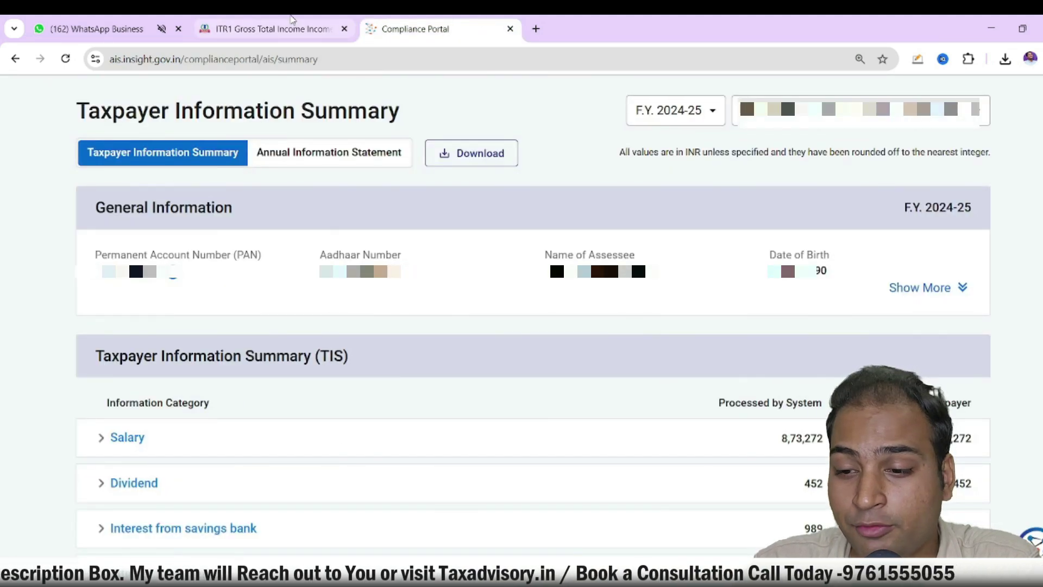
key(ctrl+shift+Tab)
drag(550, 305, 527, 302)
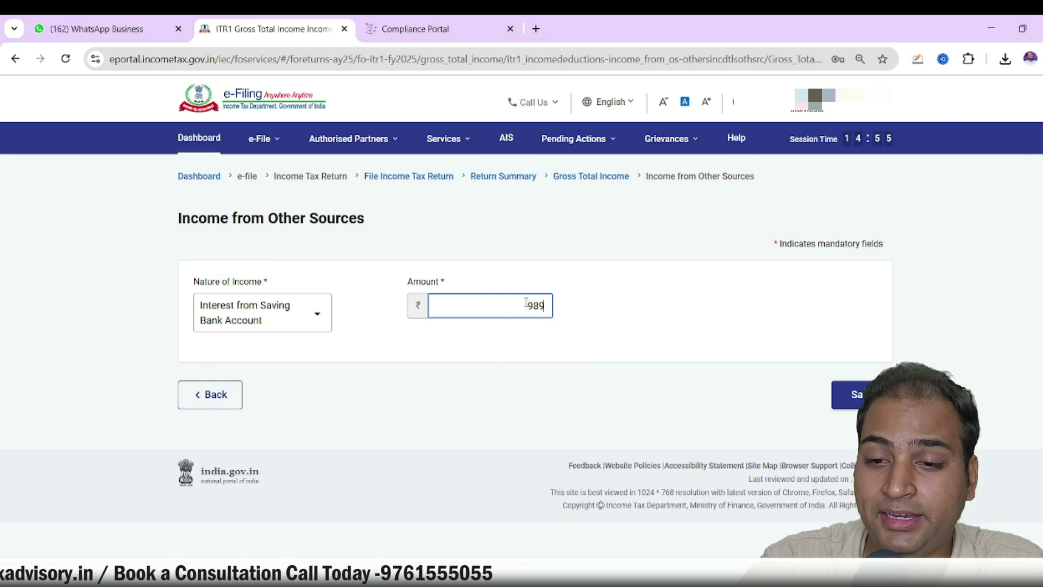
click(859, 386)
scroll(792, 361, down, 5)
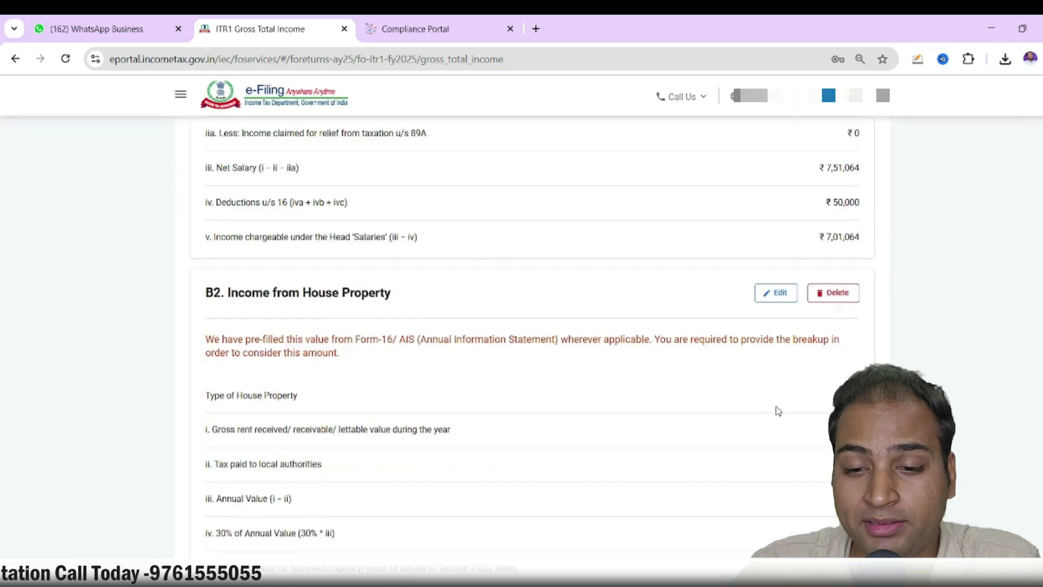
click(426, 25)
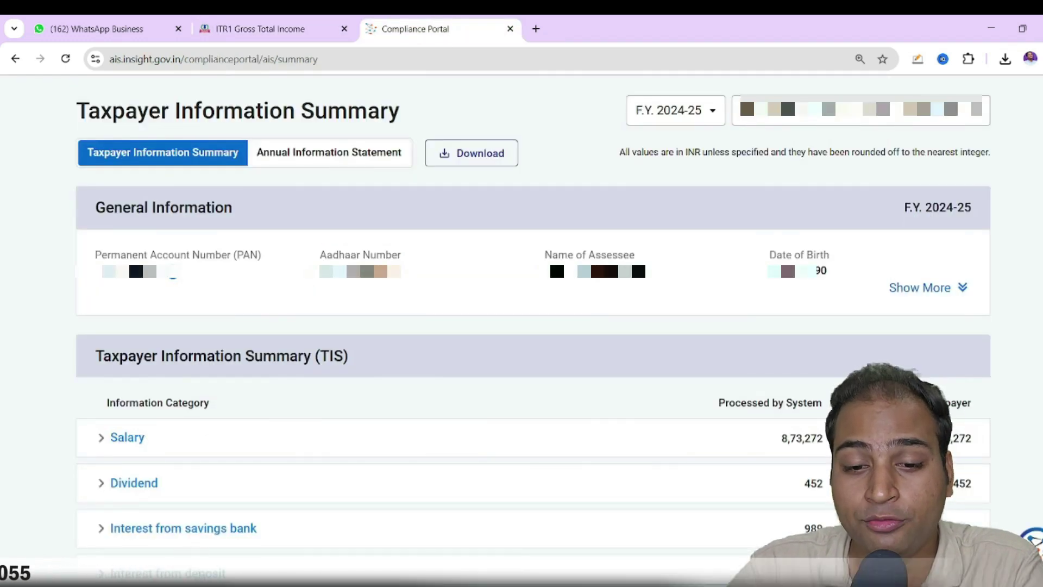
click(192, 21)
Re-expand the Income from Other Sources breakup on the Gross Total Income page
scroll(472, 170, down, 10)
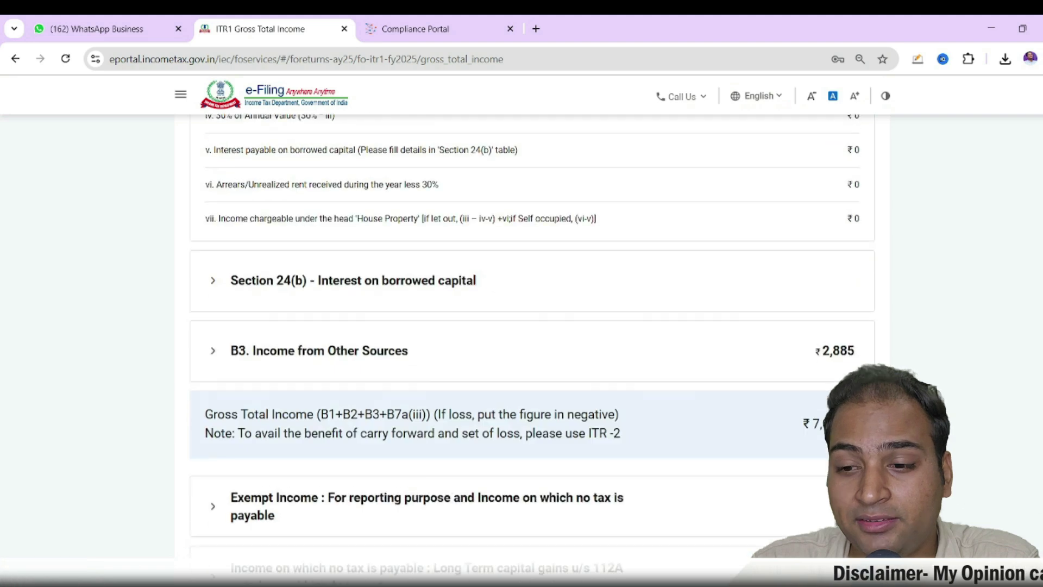
scroll(774, 414, up, 2)
scroll(550, 328, up, 2)
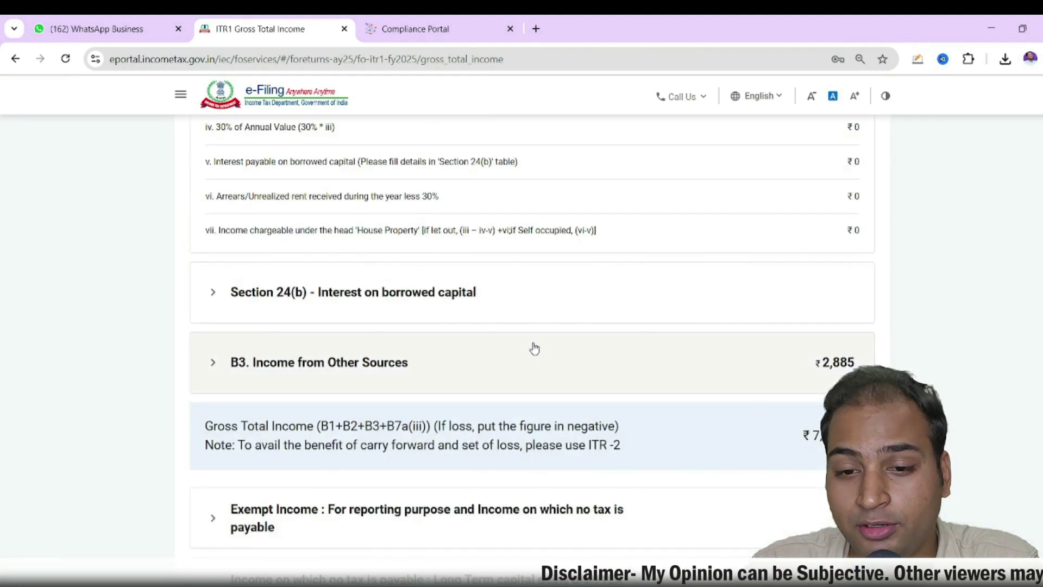
click(533, 347)
scroll(705, 466, down, 1)
scroll(705, 466, down, 1)
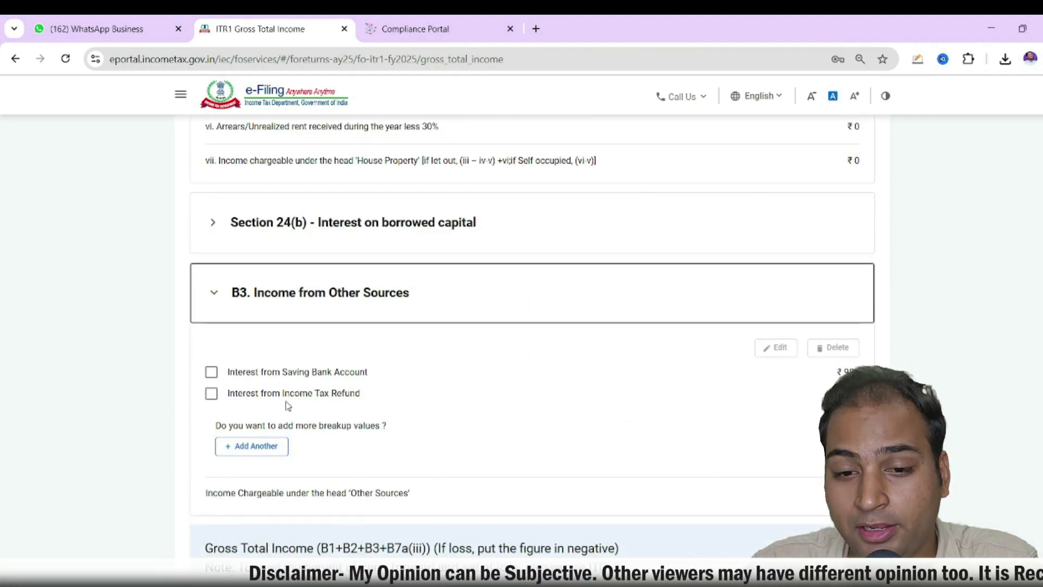
Add and save an other-sources entry for interest from bank or post office deposits
click(248, 445)
click(254, 305)
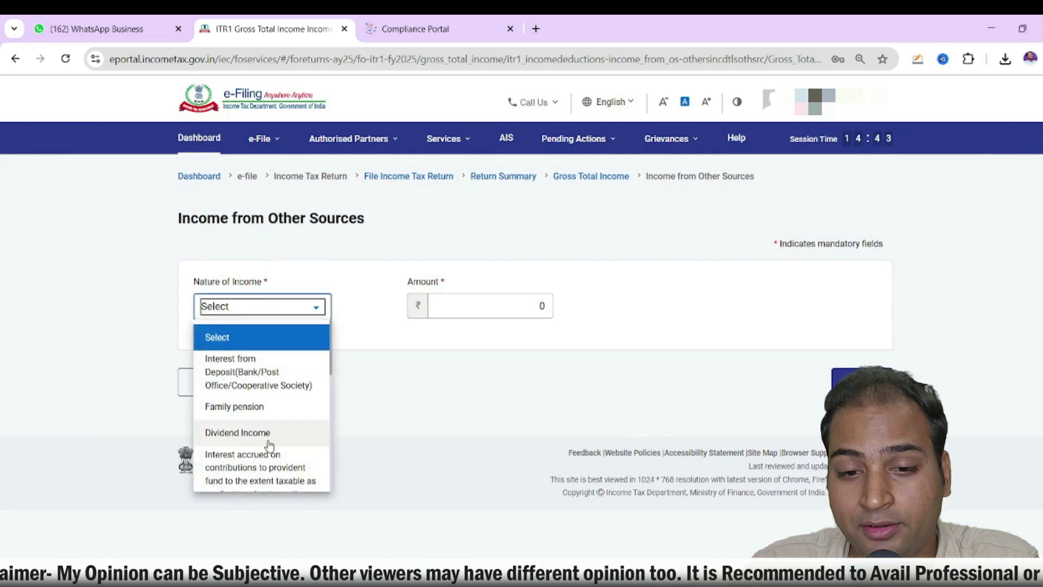
click(260, 392)
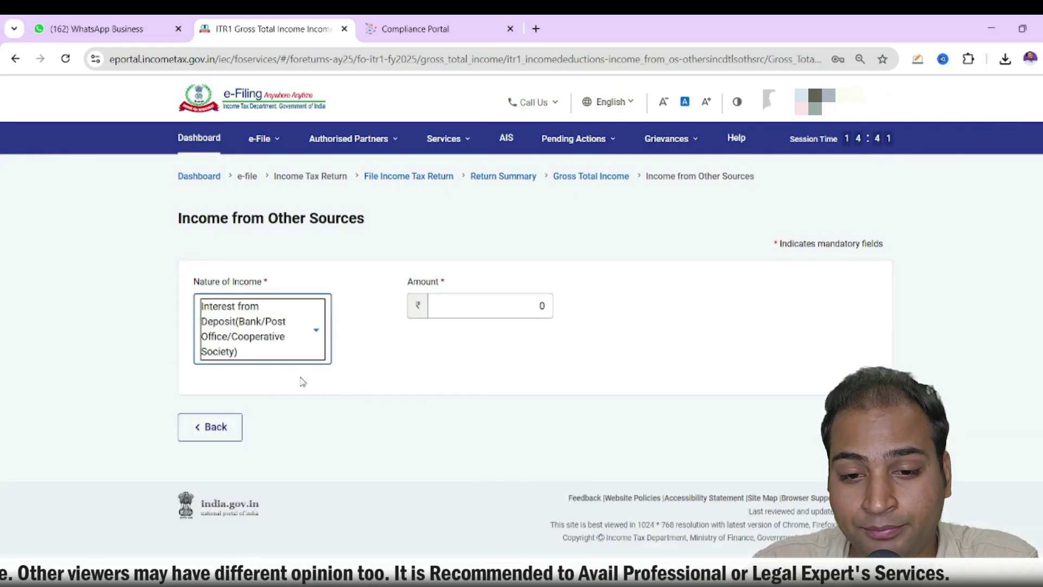
click(549, 300)
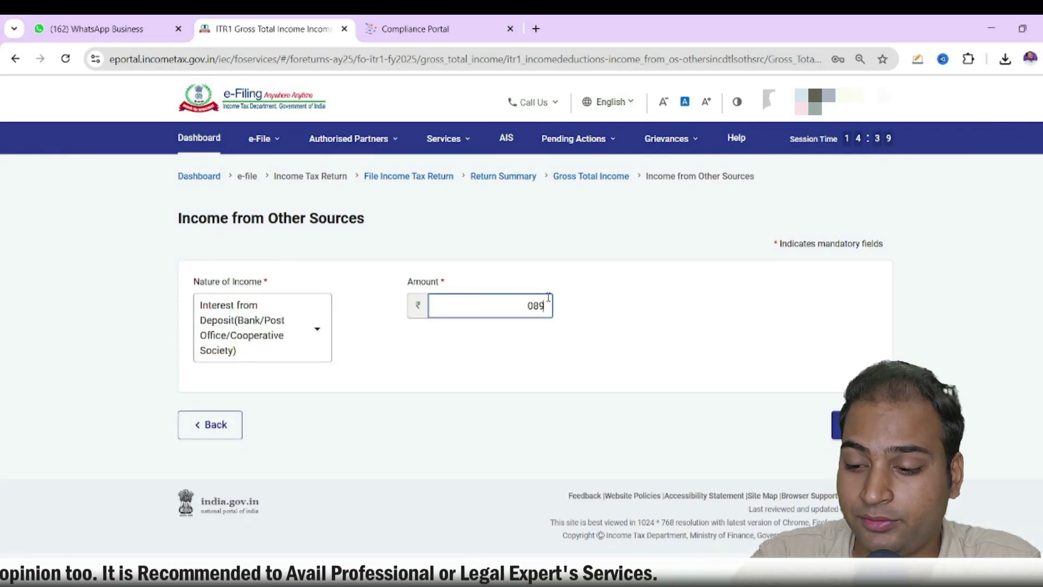
click(847, 424)
scroll(747, 402, down, 8)
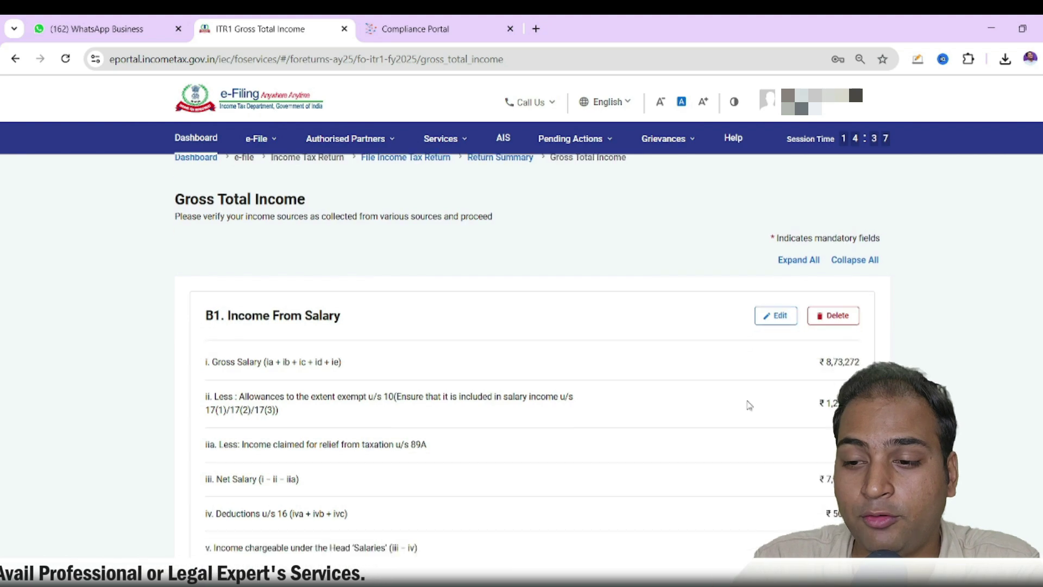
scroll(749, 401, down, 10)
Return to the summary, open Total Deductions, and check the ₹1,50,000 80C figure in Form 16
click(242, 456)
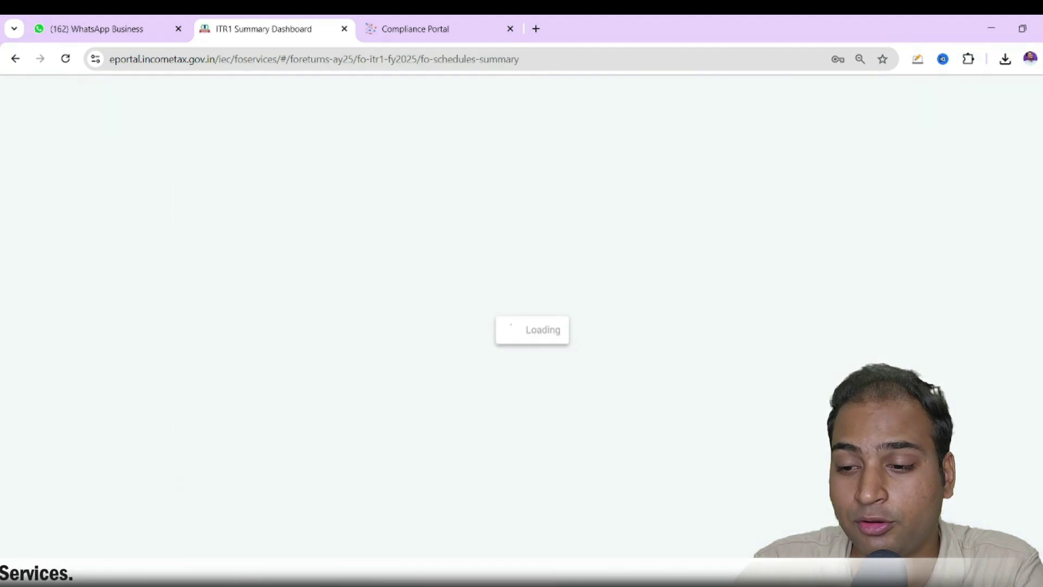
scroll(711, 375, up, 3)
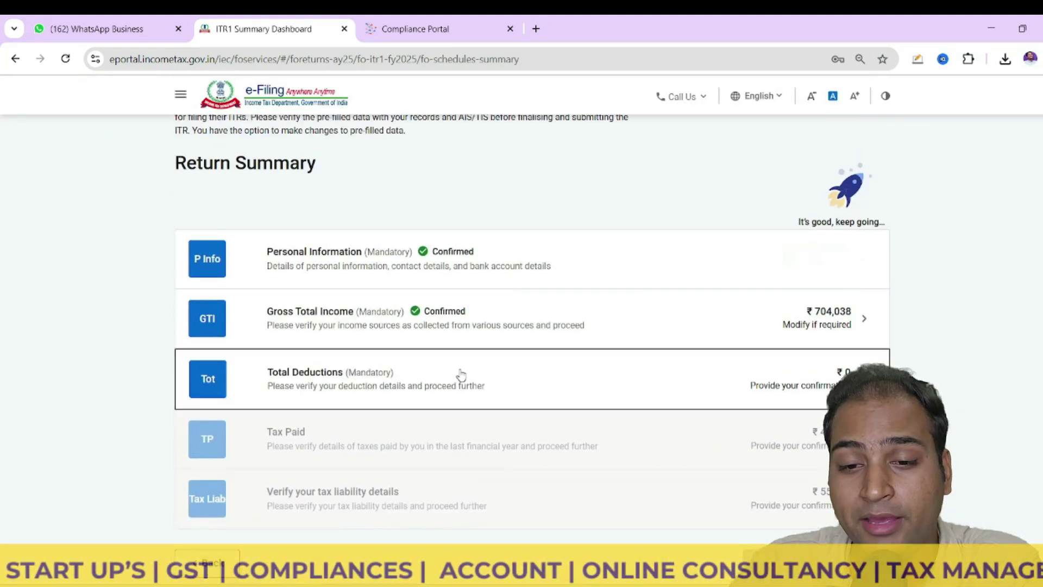
click(459, 375)
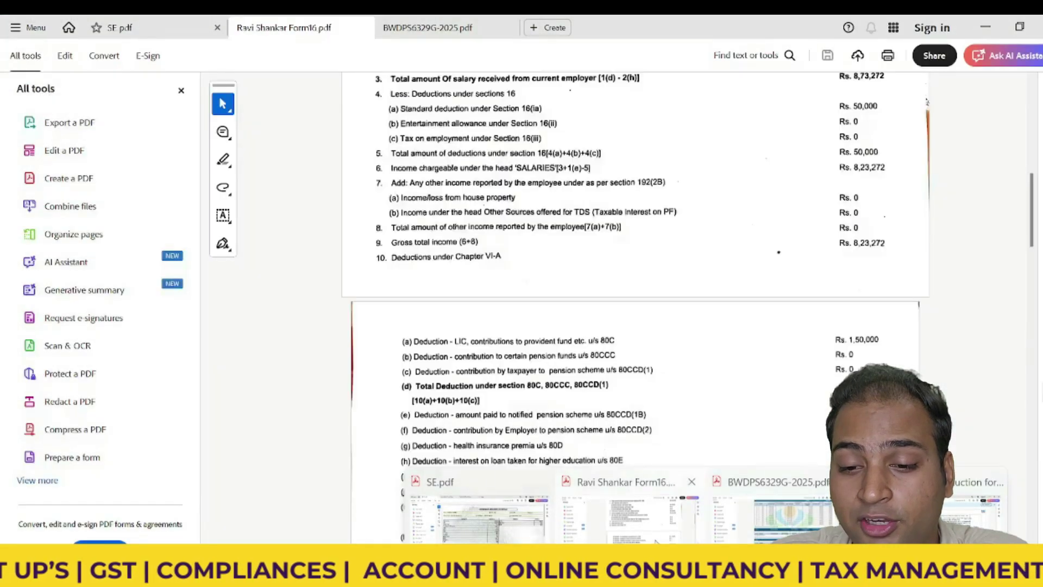
click(685, 508)
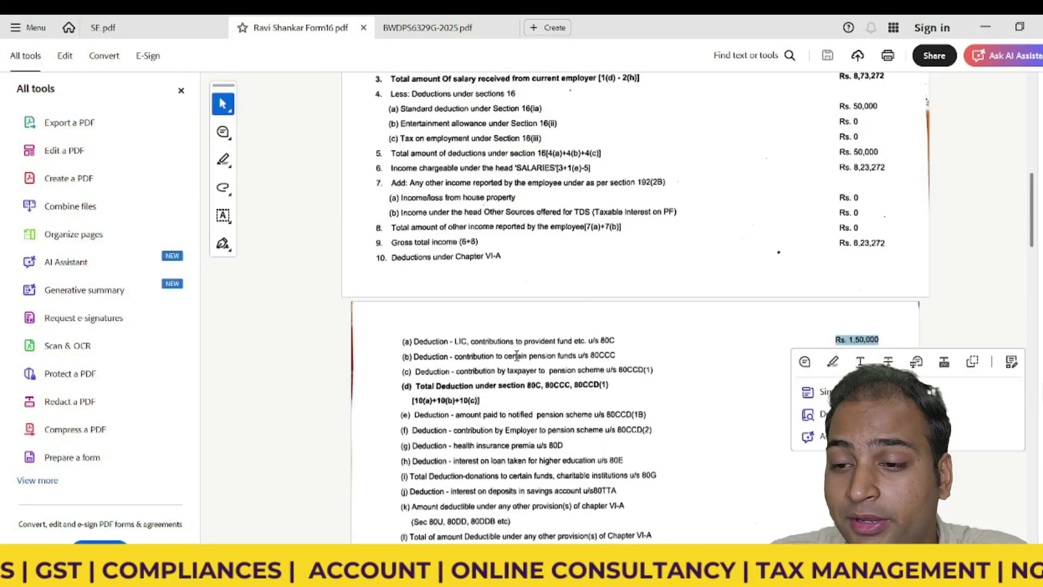
drag(524, 342, 411, 356)
key(alt+Tab)
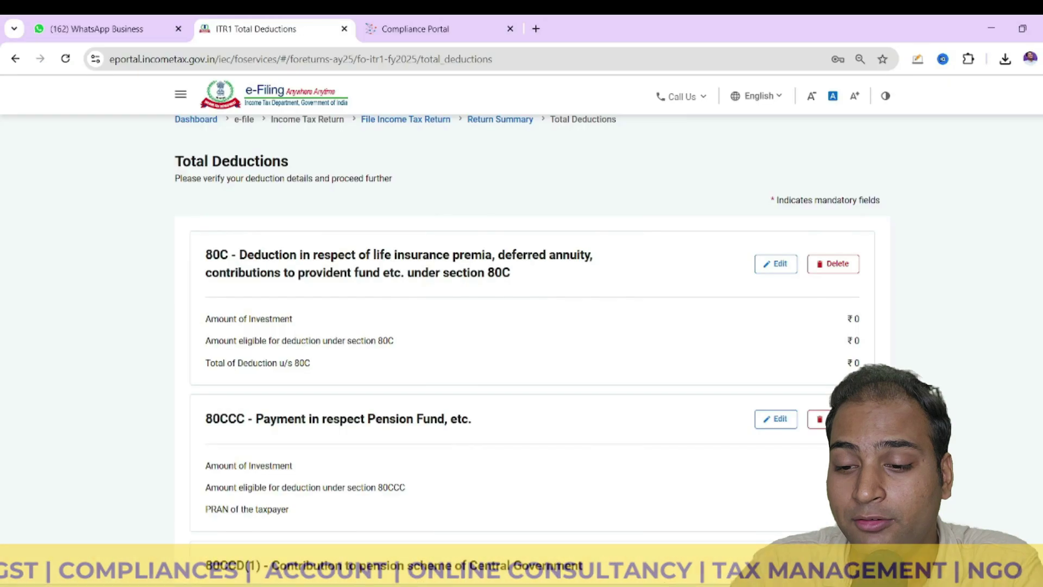
Add a new 80C breakup entry of ₹150000 and begin entering its policy number
click(777, 265)
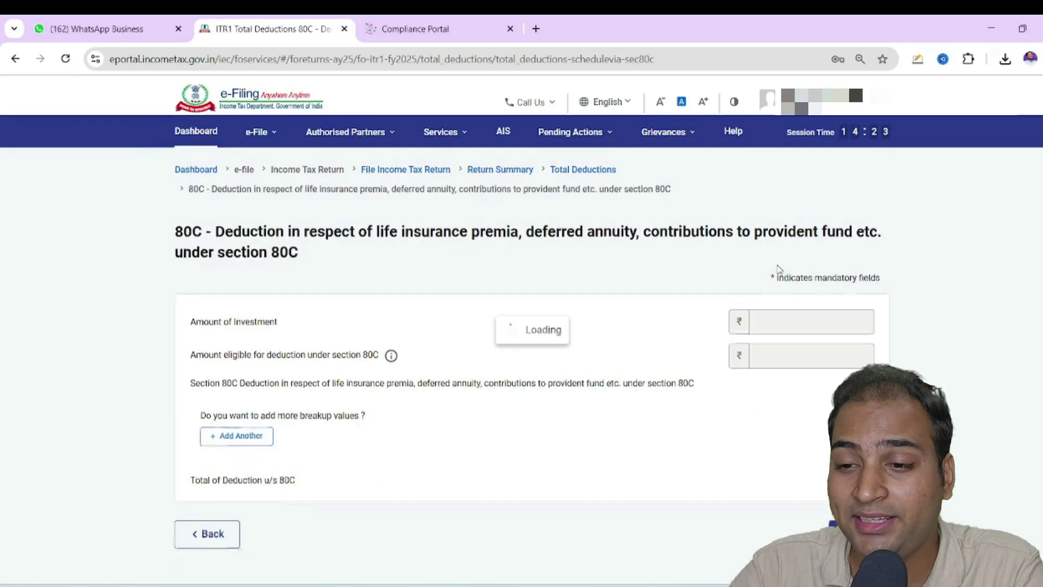
click(255, 426)
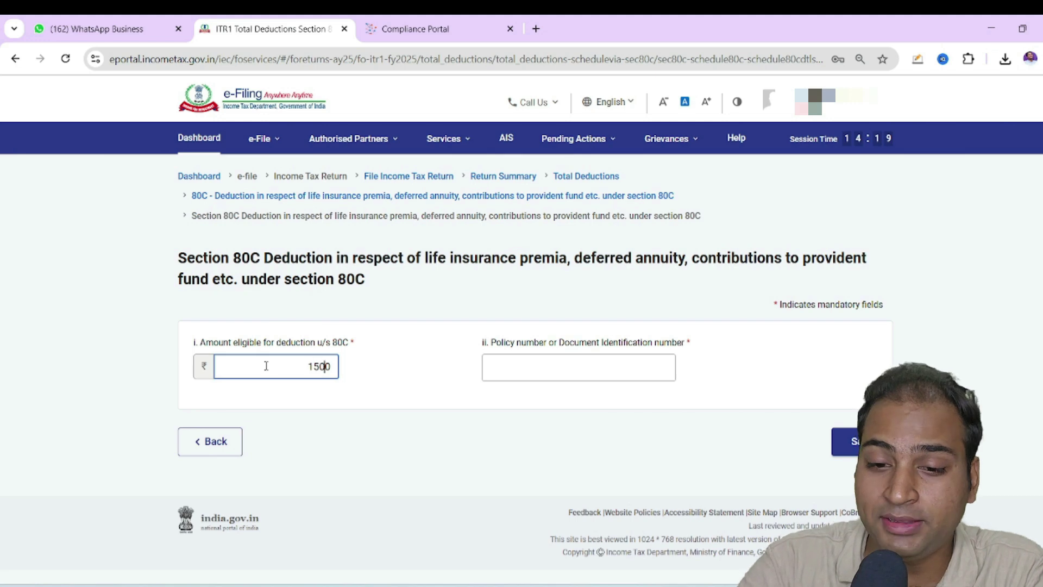
click(536, 373)
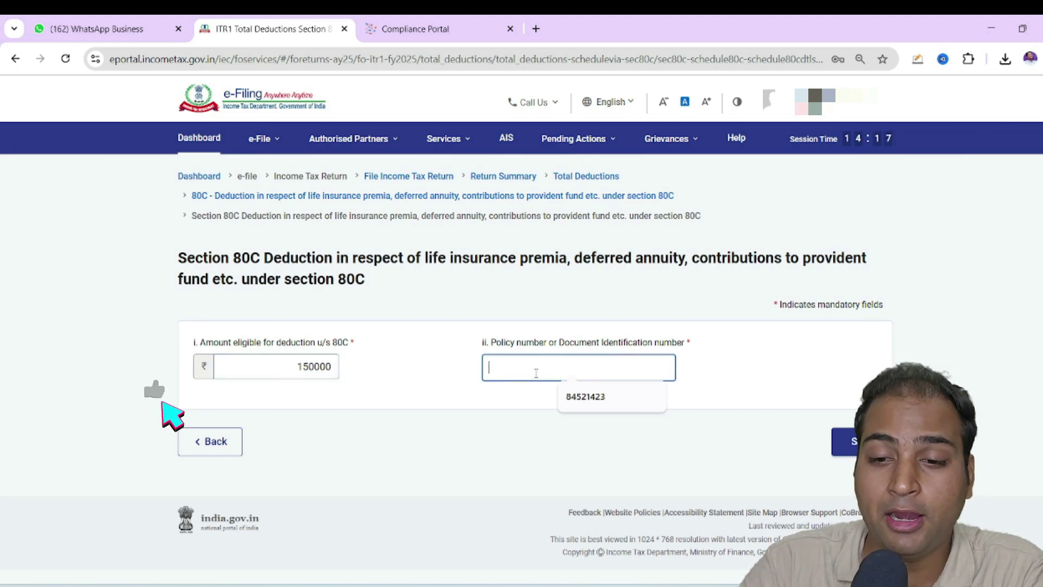
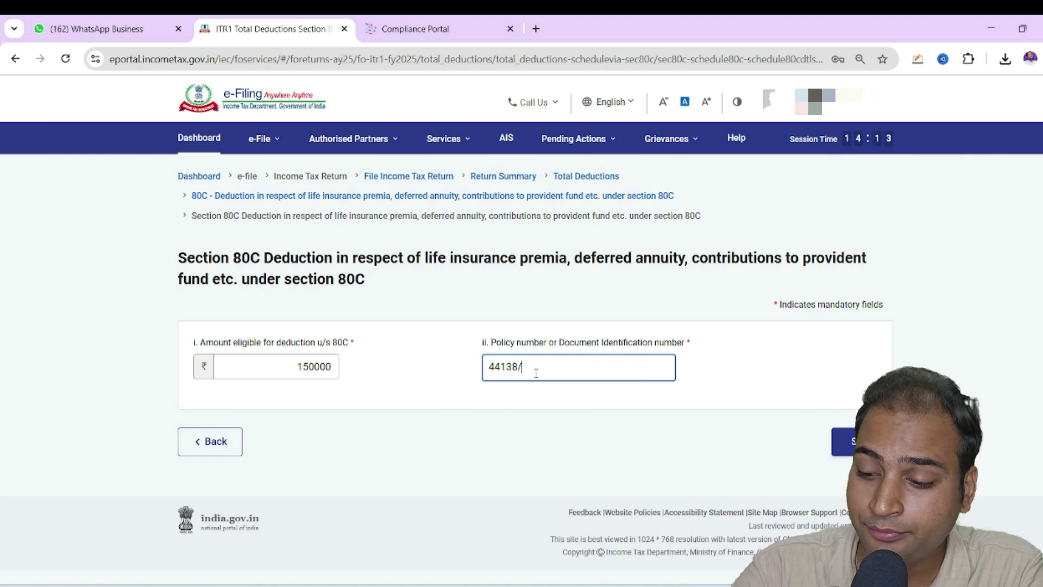
Save the 80C entry and review Total Deductions, now showing 80C at ₹1,50,000, down to 80D
click(845, 441)
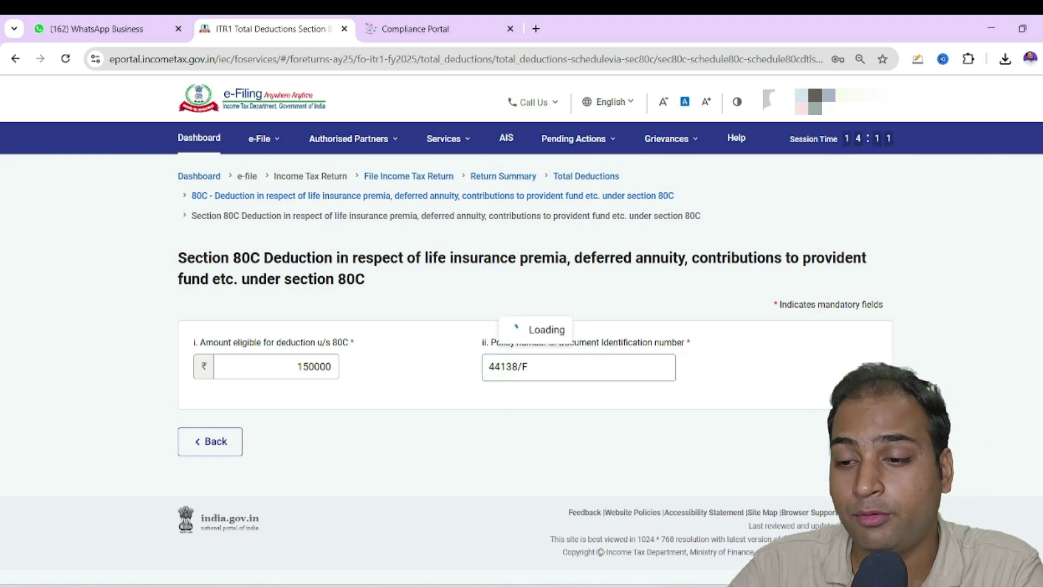
scroll(258, 459, down, 3)
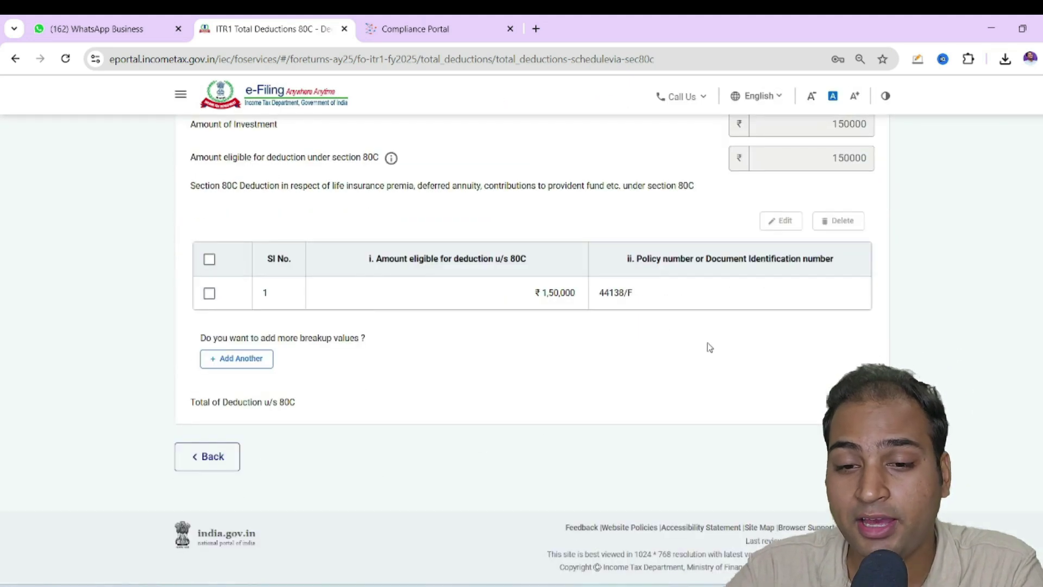
click(207, 457)
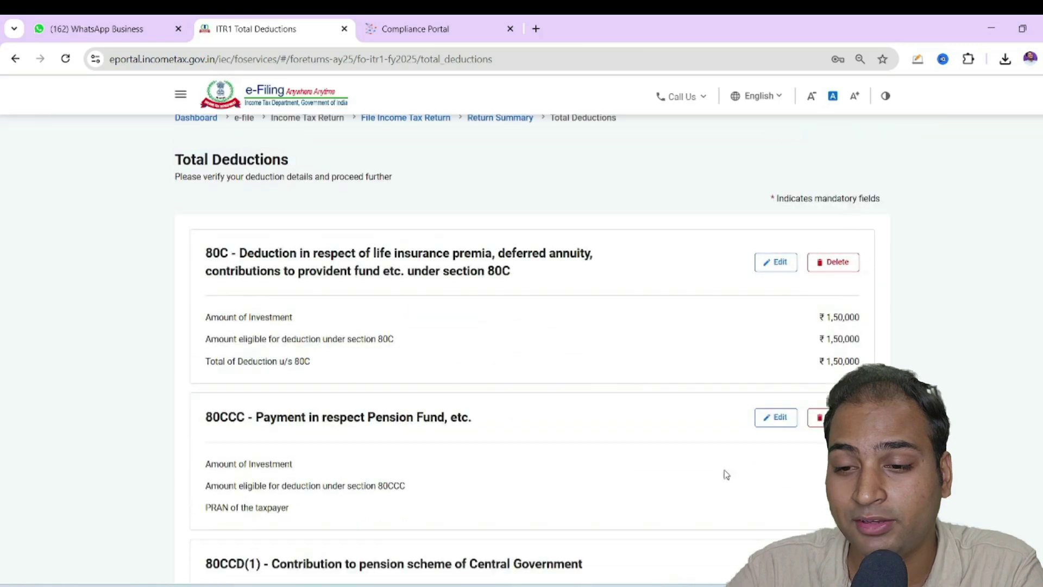
scroll(673, 414, down, 10)
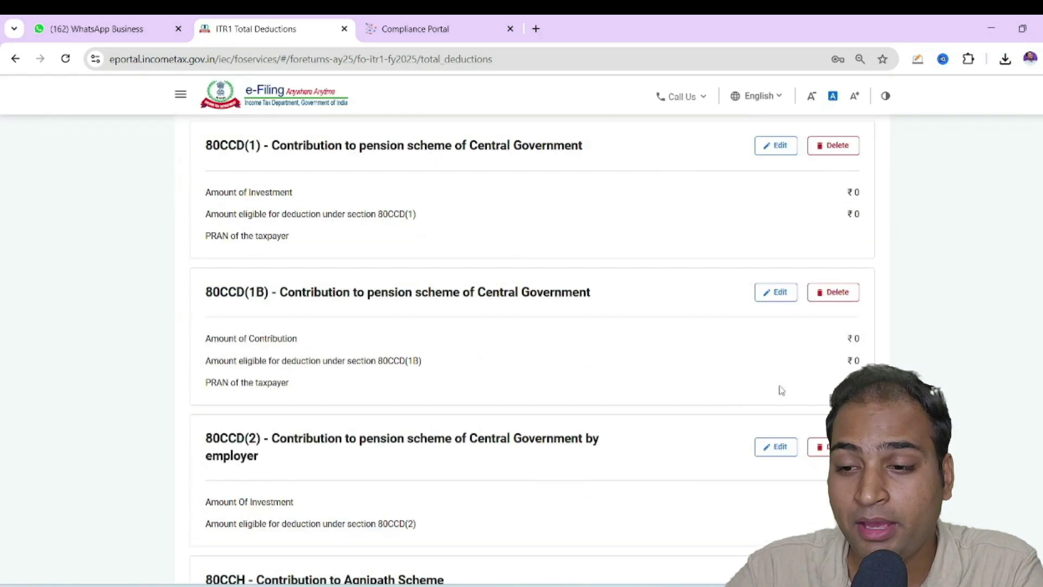
scroll(769, 420, down, 8)
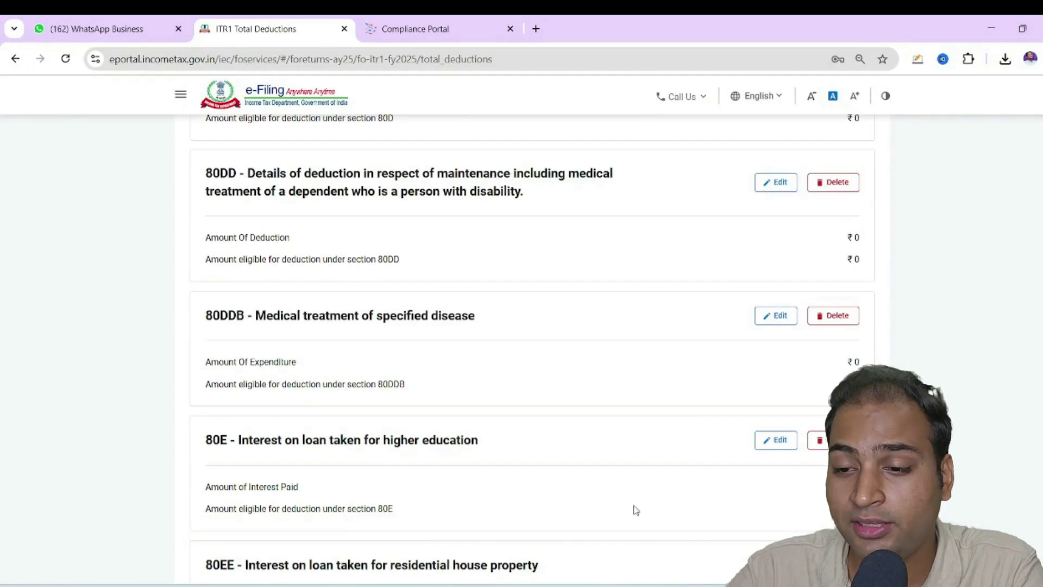
scroll(799, 442, down, 12)
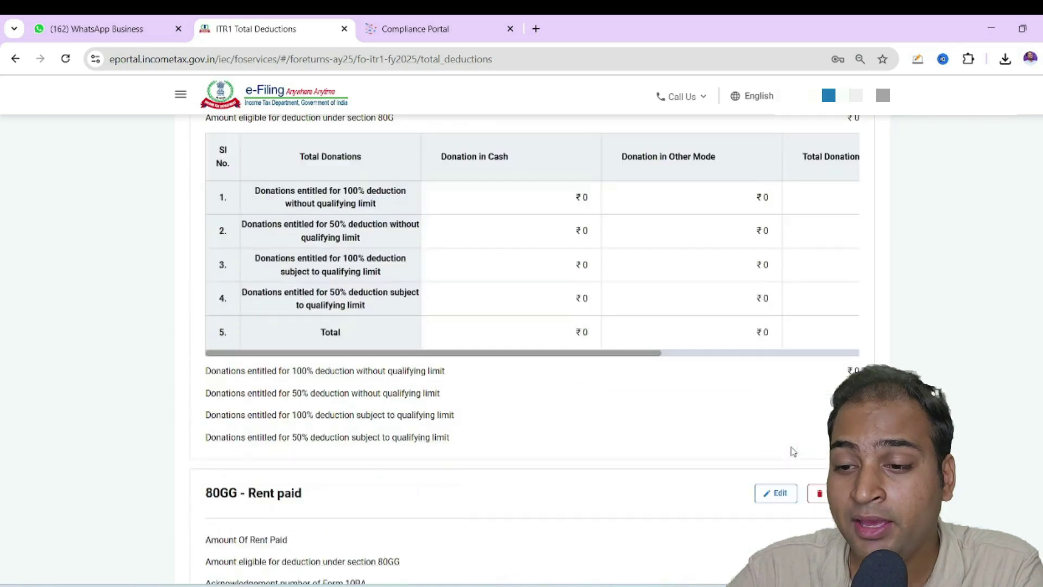
scroll(793, 451, up, 15)
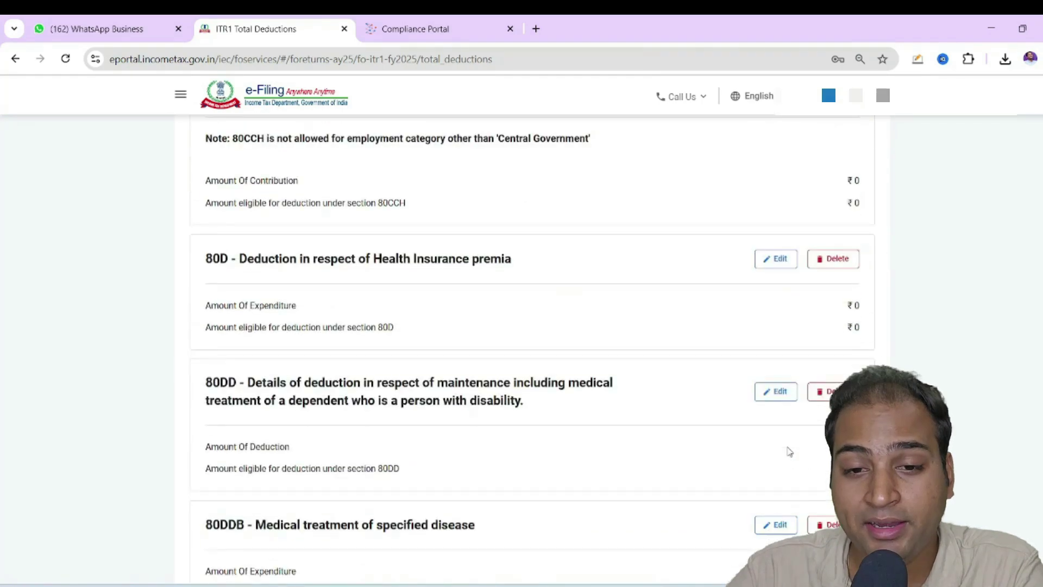
Open the 80D deduction and mark both self/family and parents as not senior citizens
click(778, 259)
scroll(654, 468, down, 10)
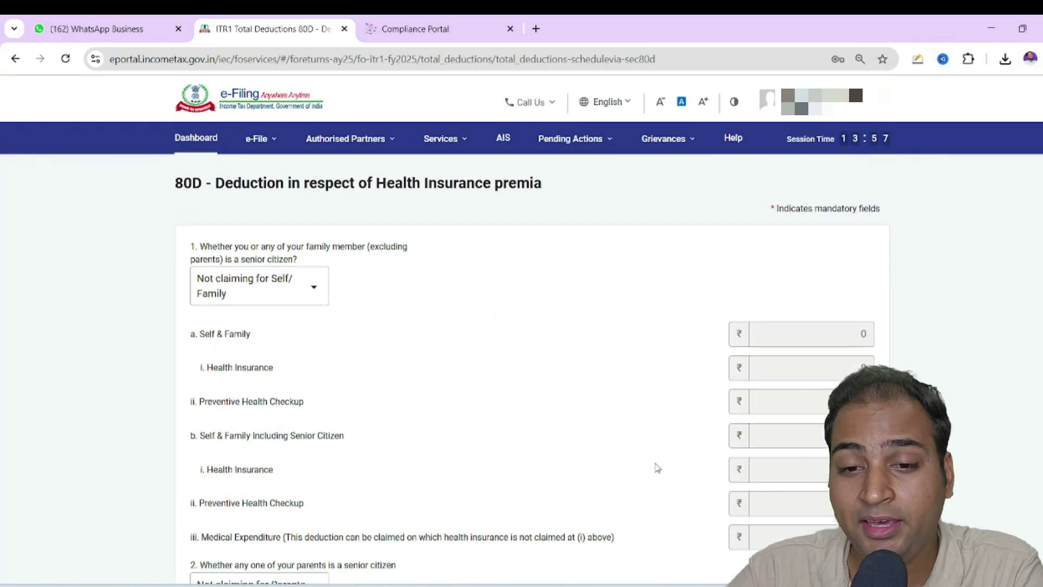
scroll(491, 404, up, 4)
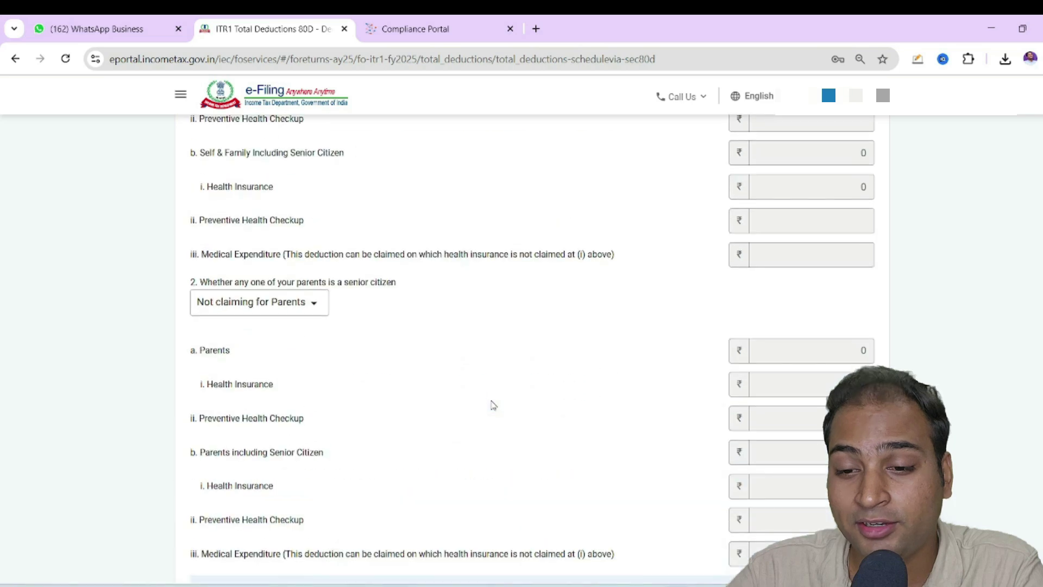
scroll(491, 405, down, 1)
scroll(374, 424, up, 8)
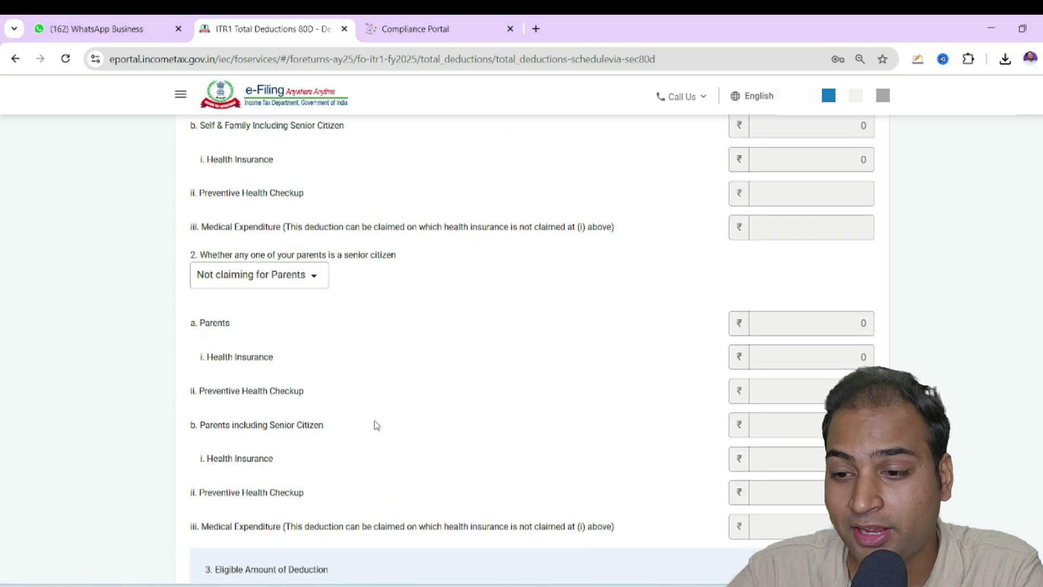
click(263, 337)
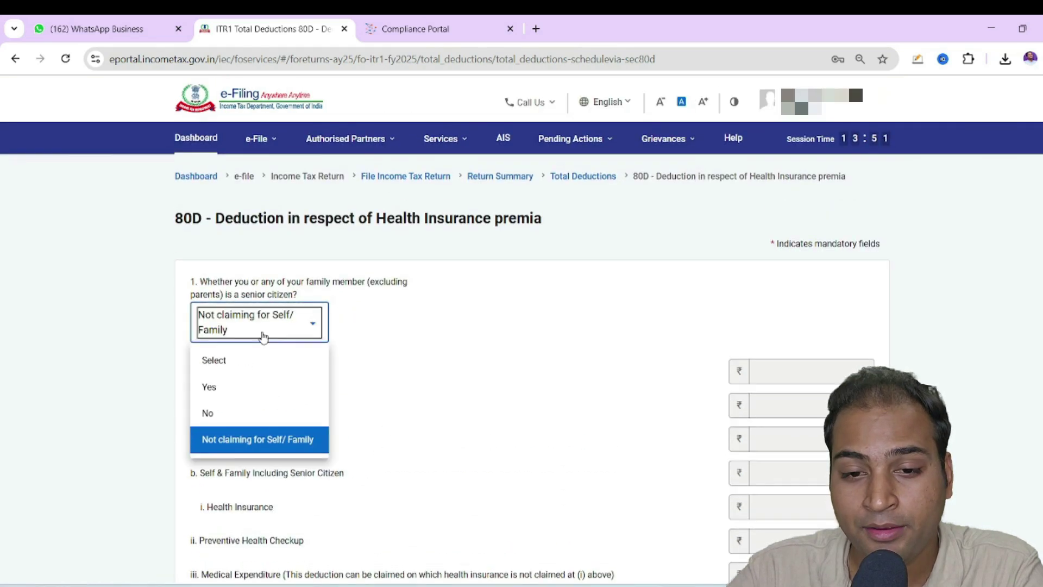
click(245, 422)
scroll(372, 389, down, 4)
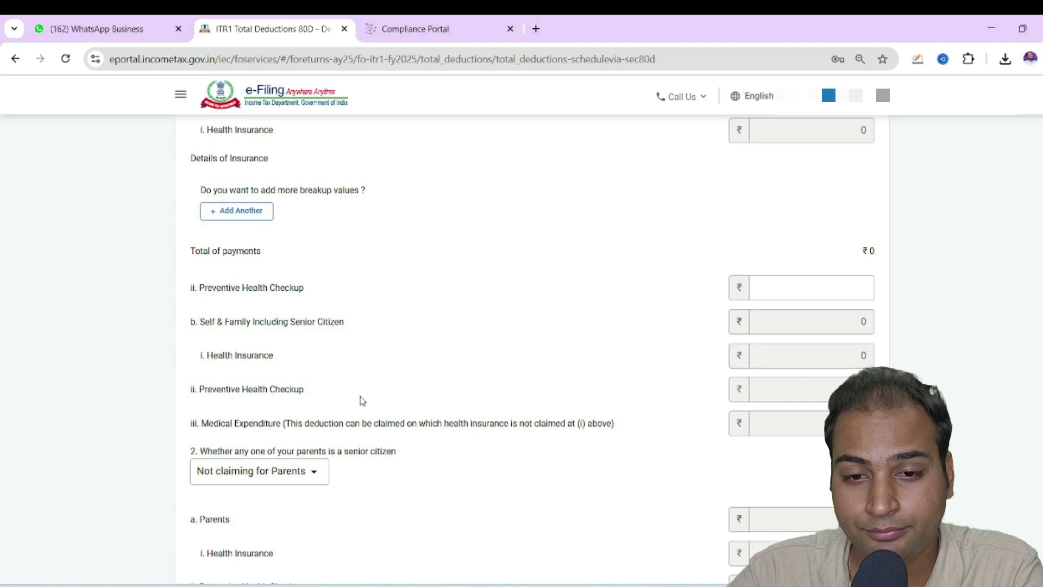
scroll(361, 400, up, 3)
scroll(380, 396, down, 4)
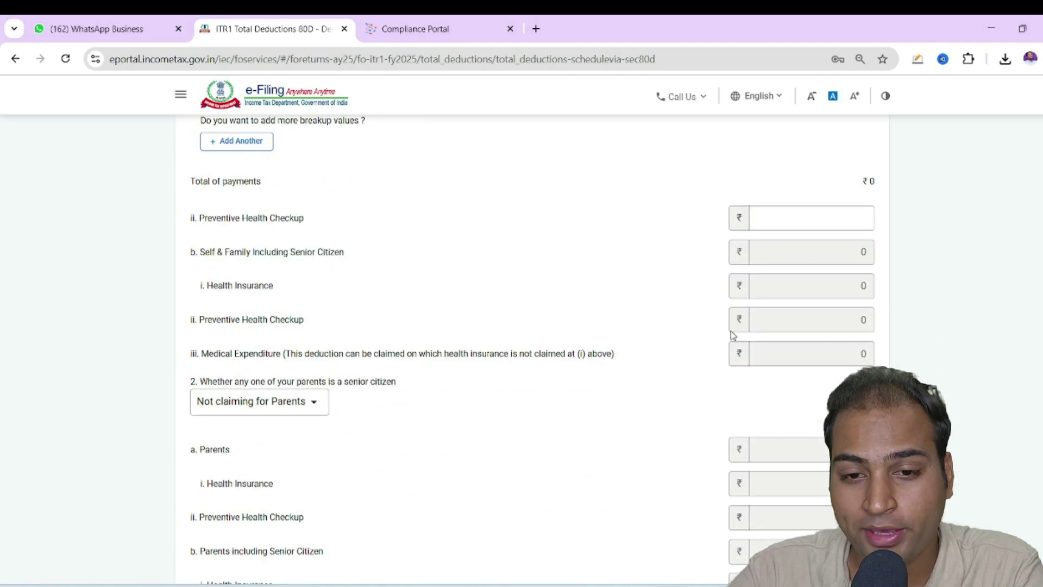
scroll(305, 301, up, 5)
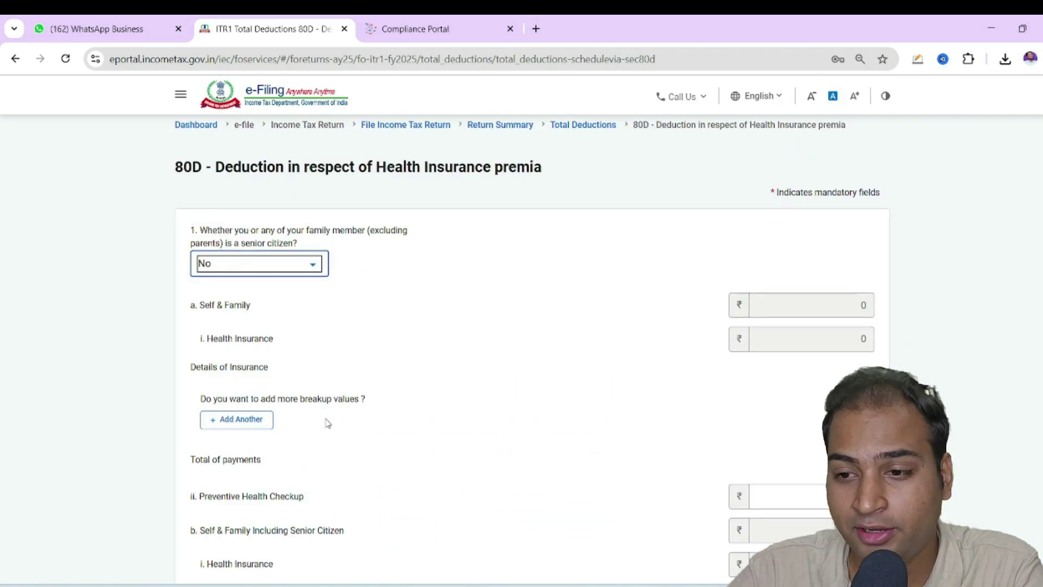
scroll(328, 423, down, 5)
click(276, 414)
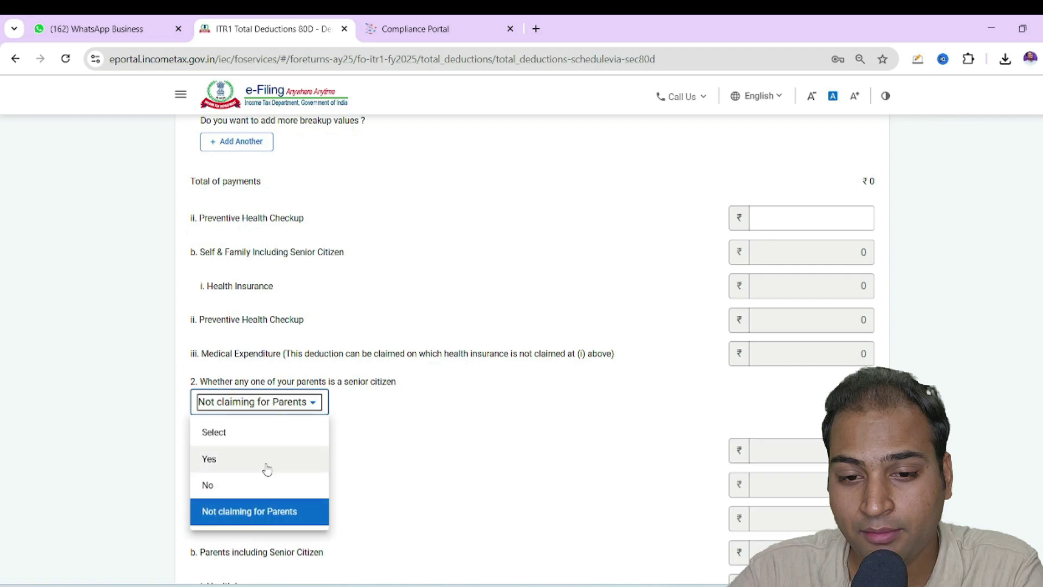
click(252, 482)
Claim ₹5000 for parents' preventive health checkup and save the 80D details
scroll(722, 438, down, 2)
scroll(722, 437, down, 3)
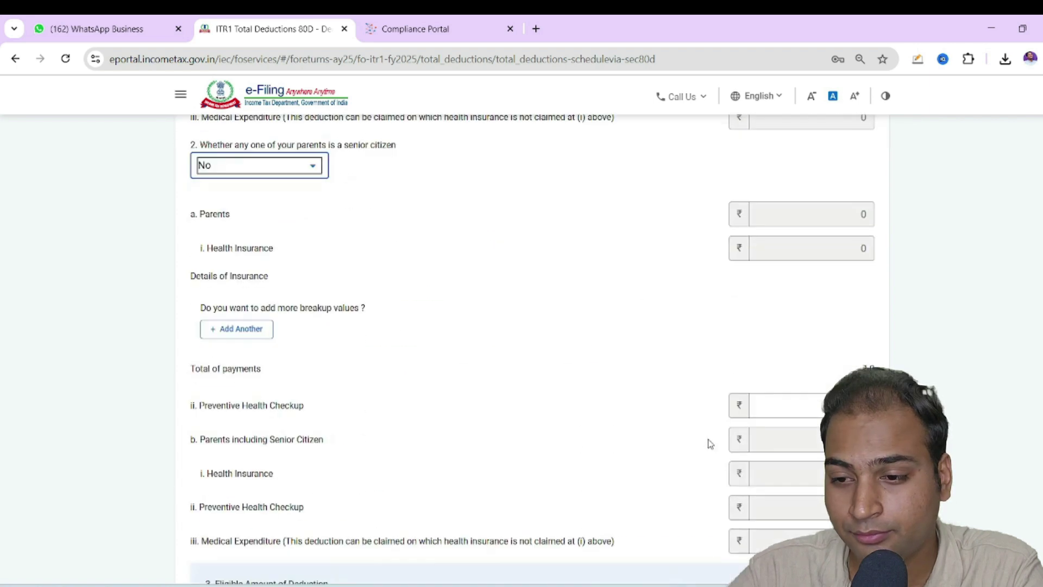
click(833, 406)
text(5000)
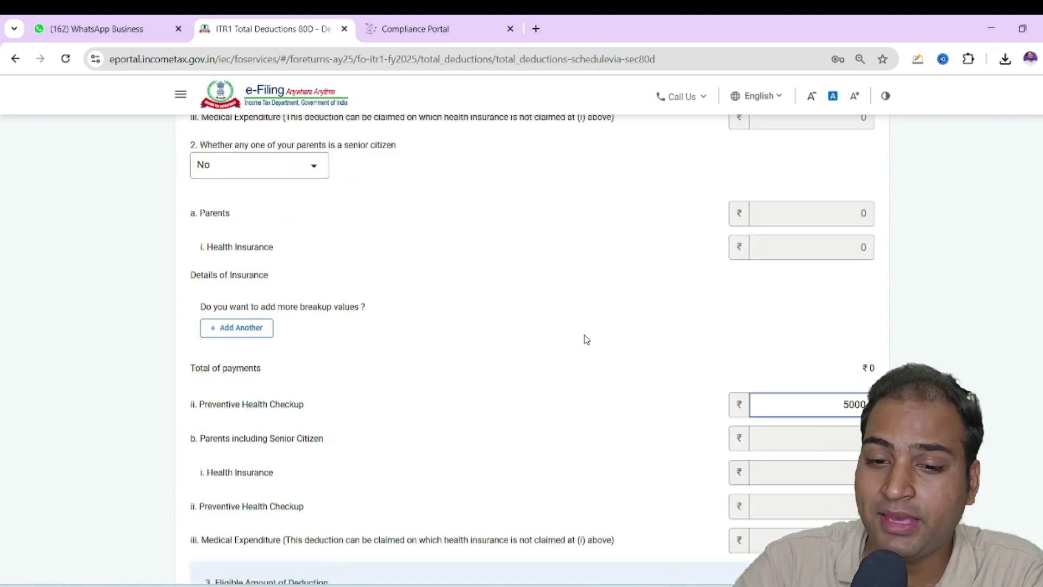
scroll(584, 337, down, 4)
click(833, 455)
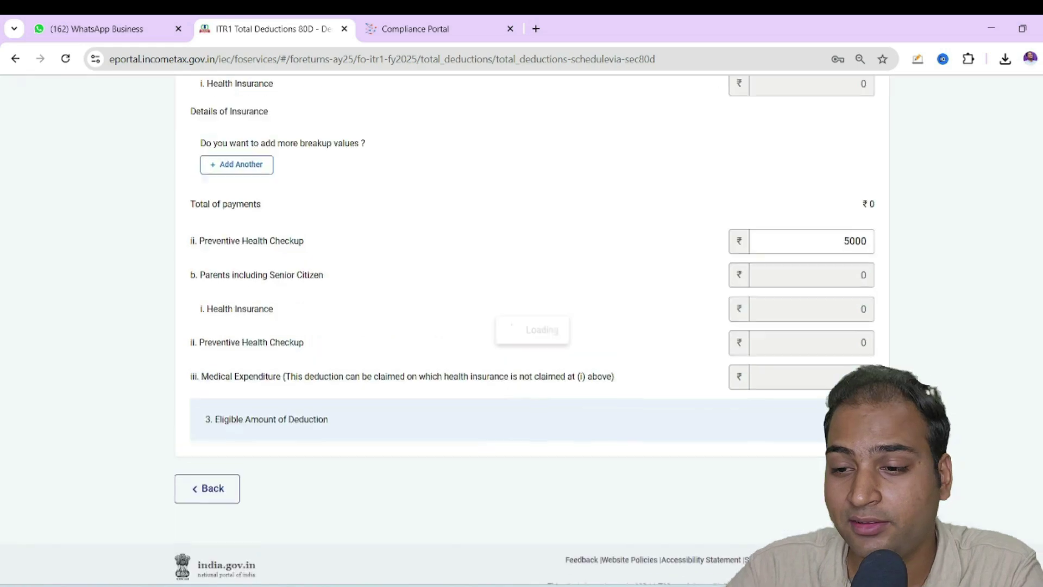
scroll(772, 459, down, 3)
Confirm the Total Deductions of ₹155,000 and return to the summary
scroll(771, 459, down, 12)
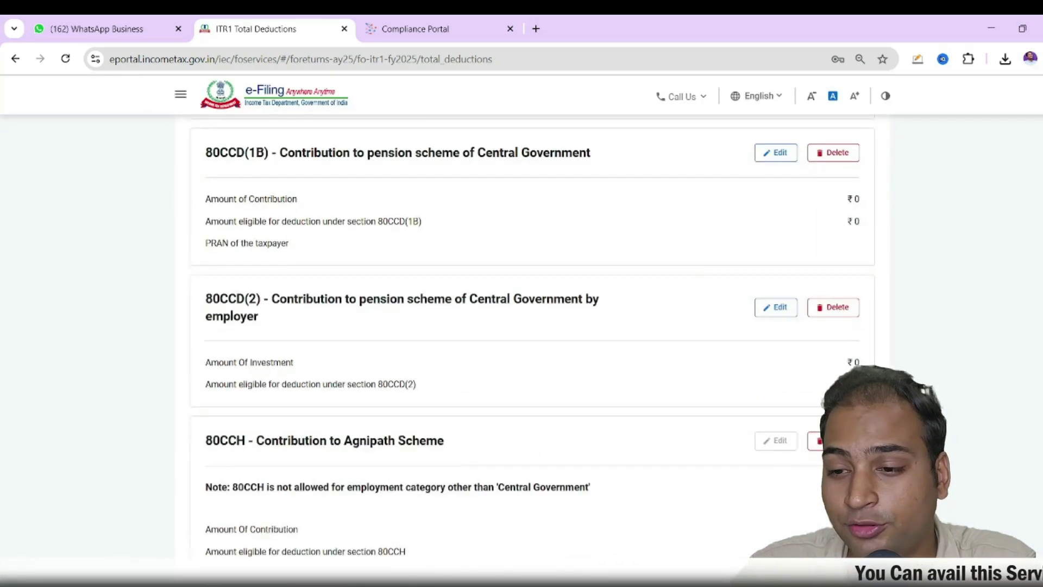
scroll(789, 445, down, 20)
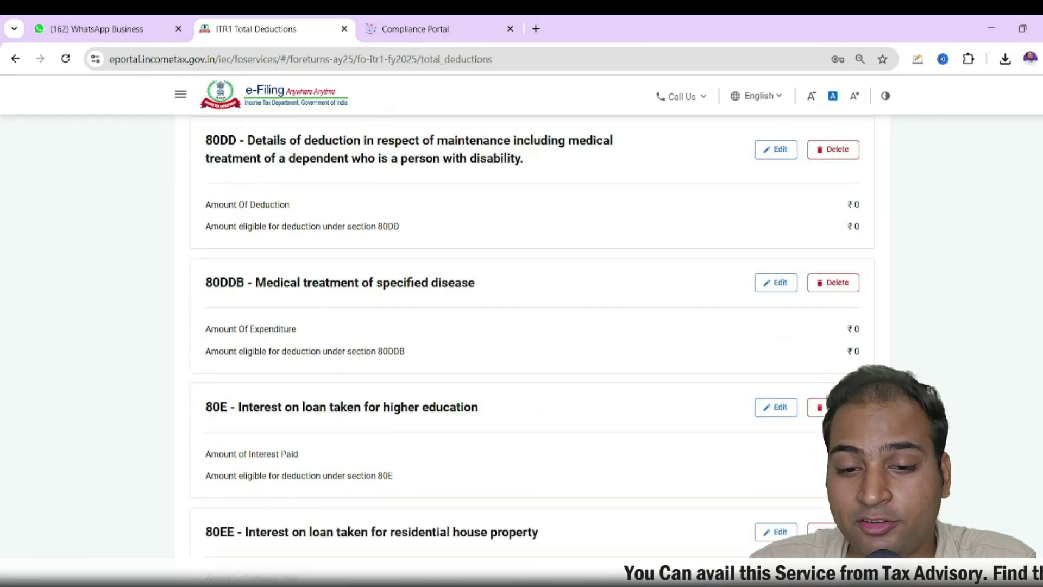
scroll(813, 528, down, 15)
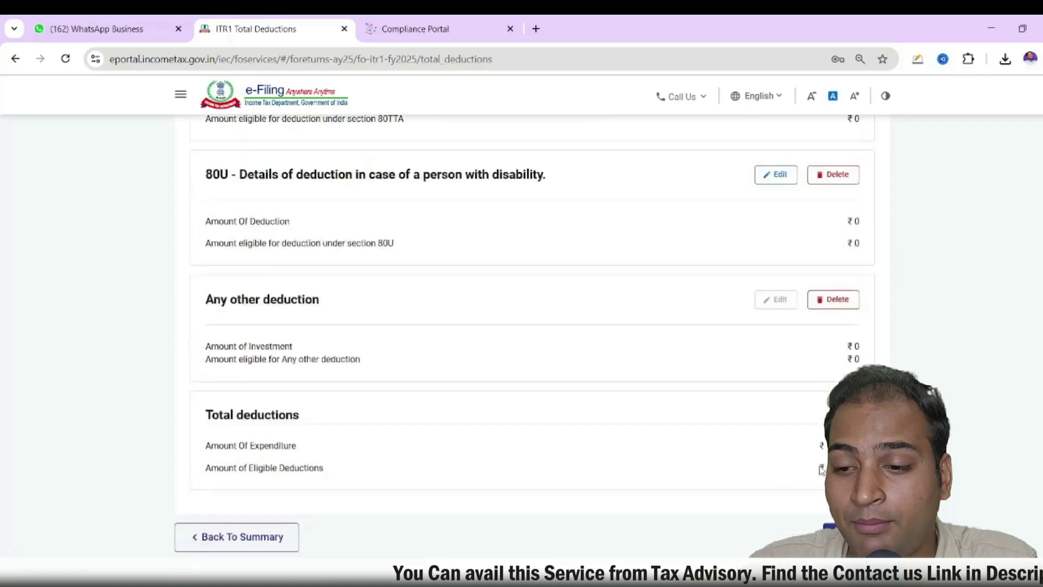
click(846, 457)
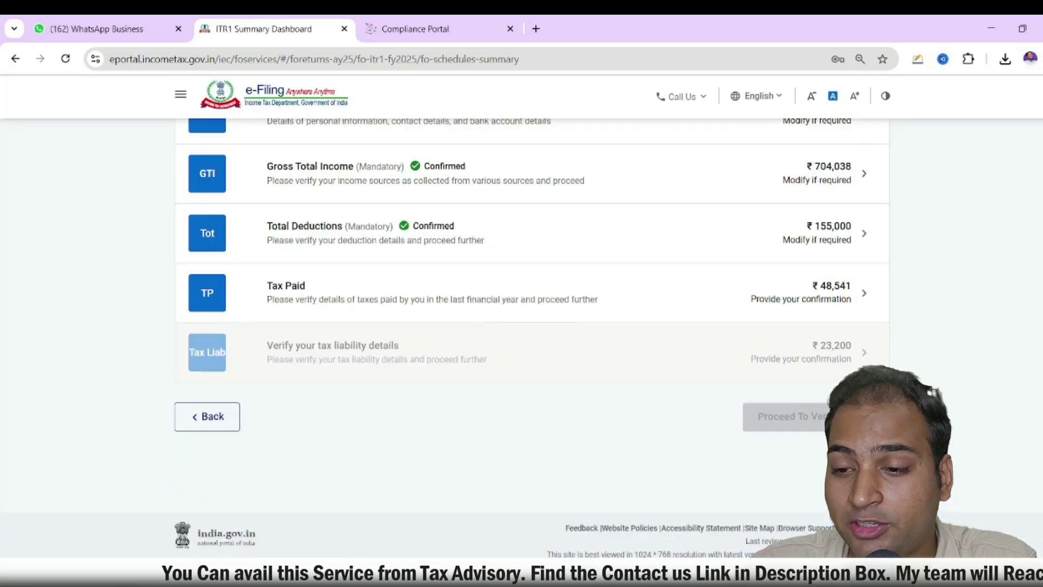
Review Schedule TDS1 under Tax Paid and confirm the ₹48,541 tax paid
click(467, 297)
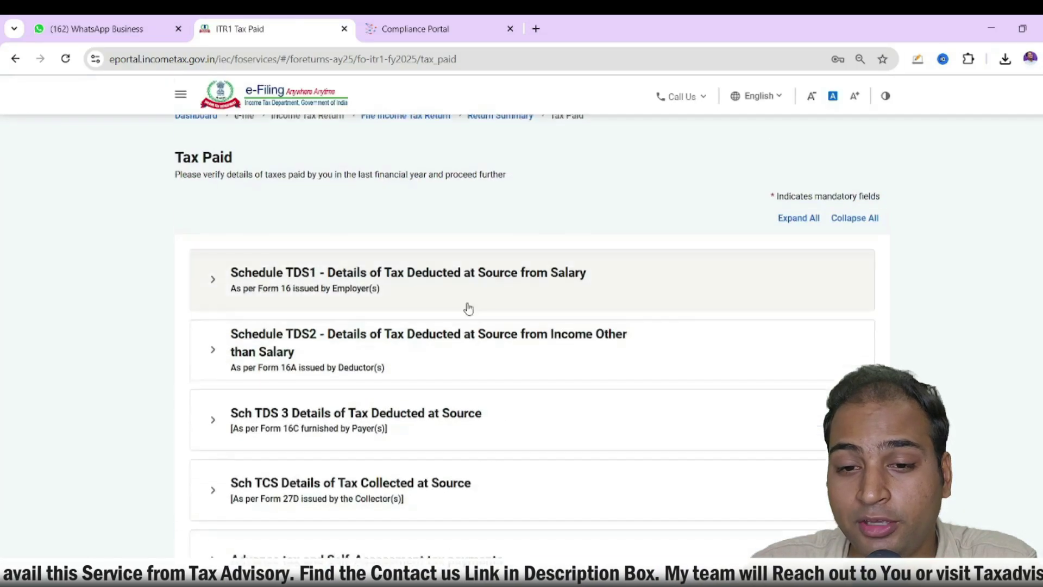
scroll(543, 347, down, 3)
scroll(348, 429, up, 3)
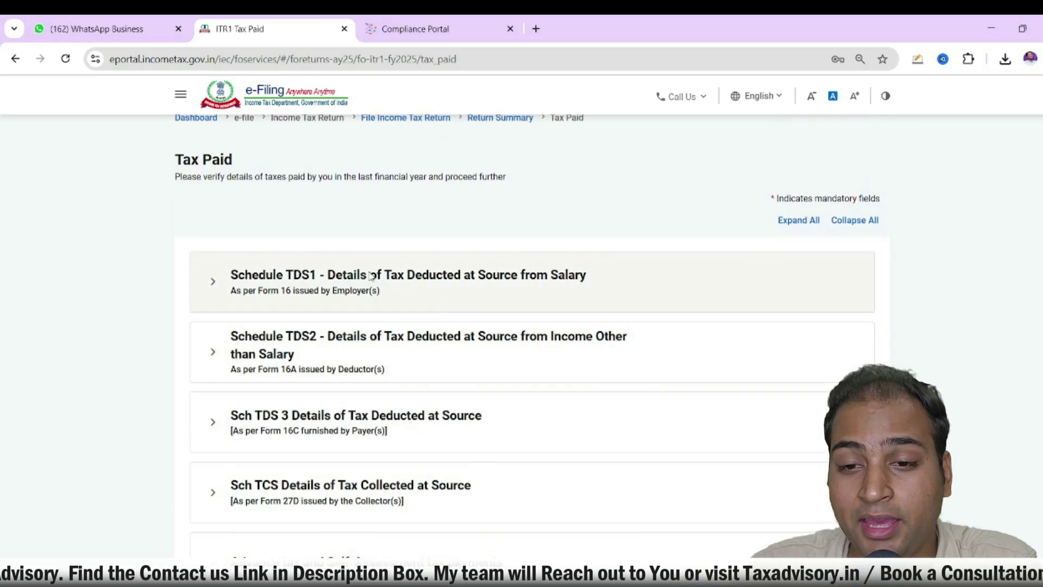
click(372, 275)
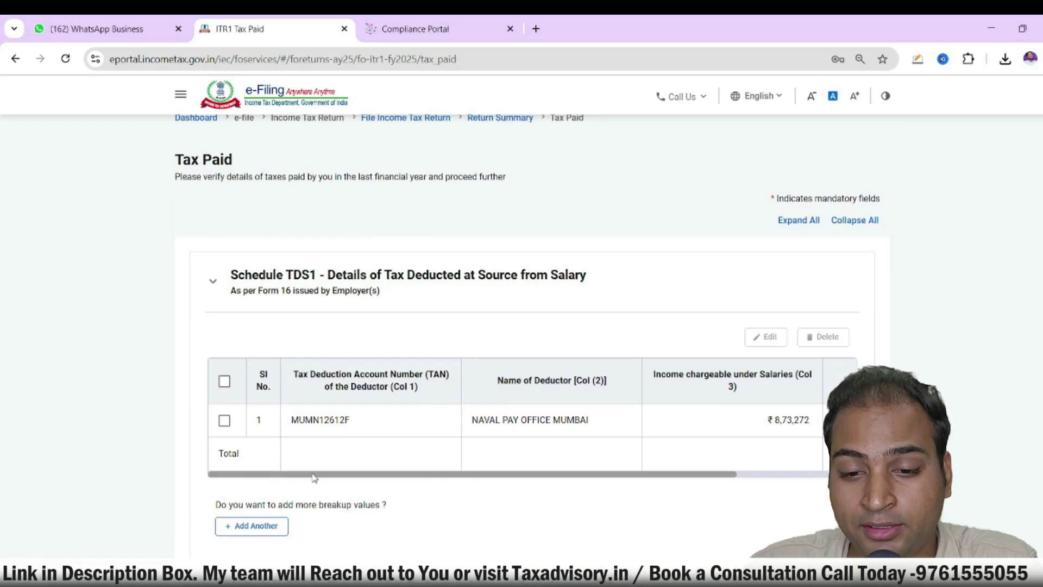
drag(303, 473, 567, 470)
scroll(678, 430, down, 9)
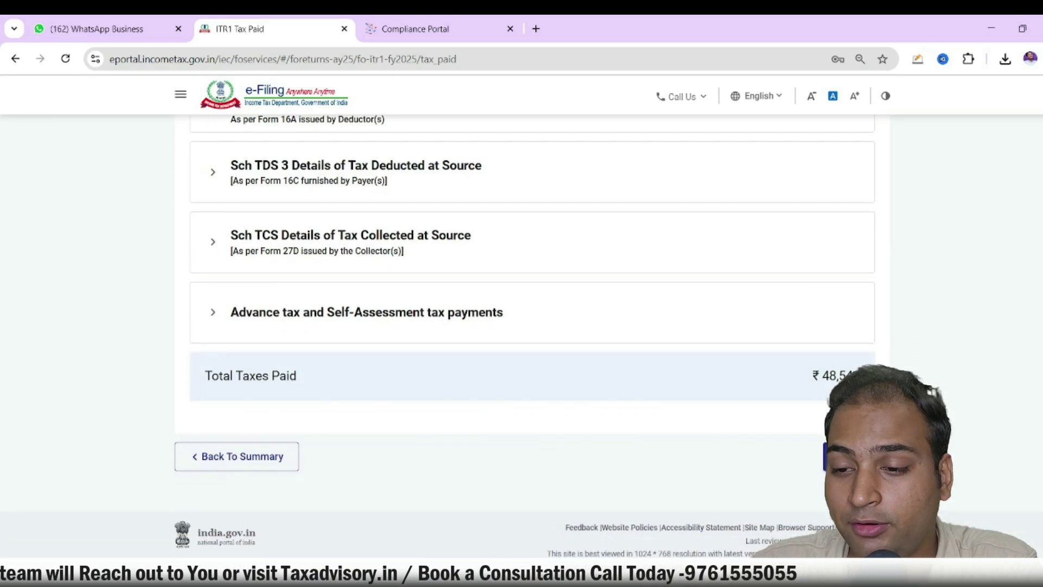
click(852, 456)
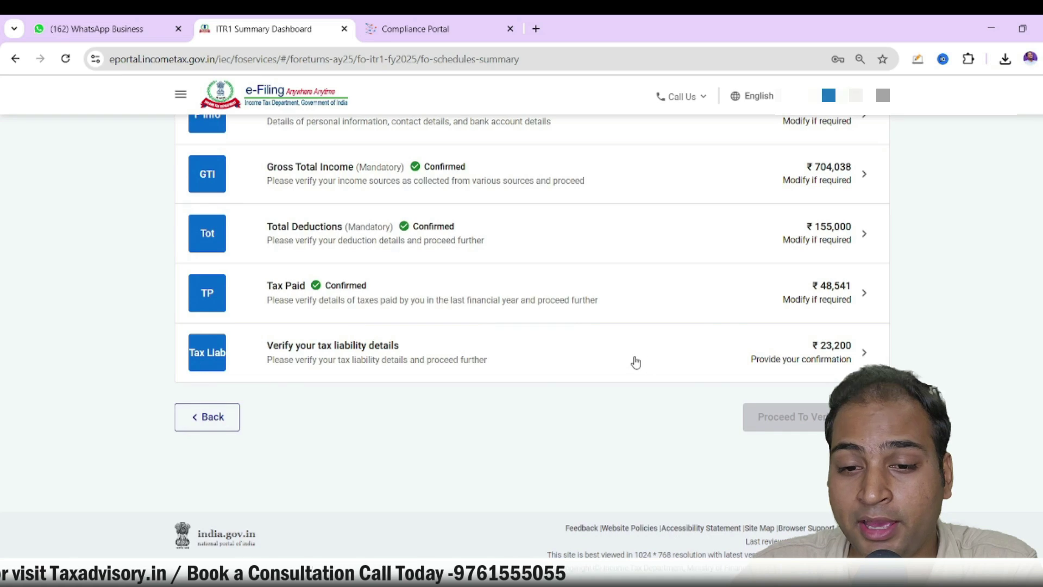
Review the tax computation: total income 549040, balance tax ₹23,200, no interest or fee
click(635, 362)
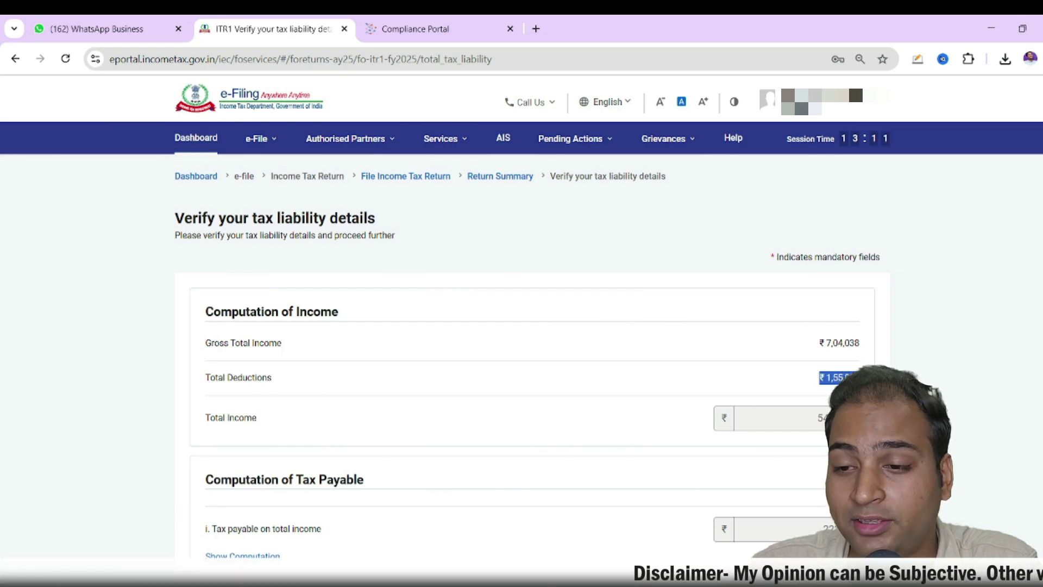
scroll(833, 280, down, 3)
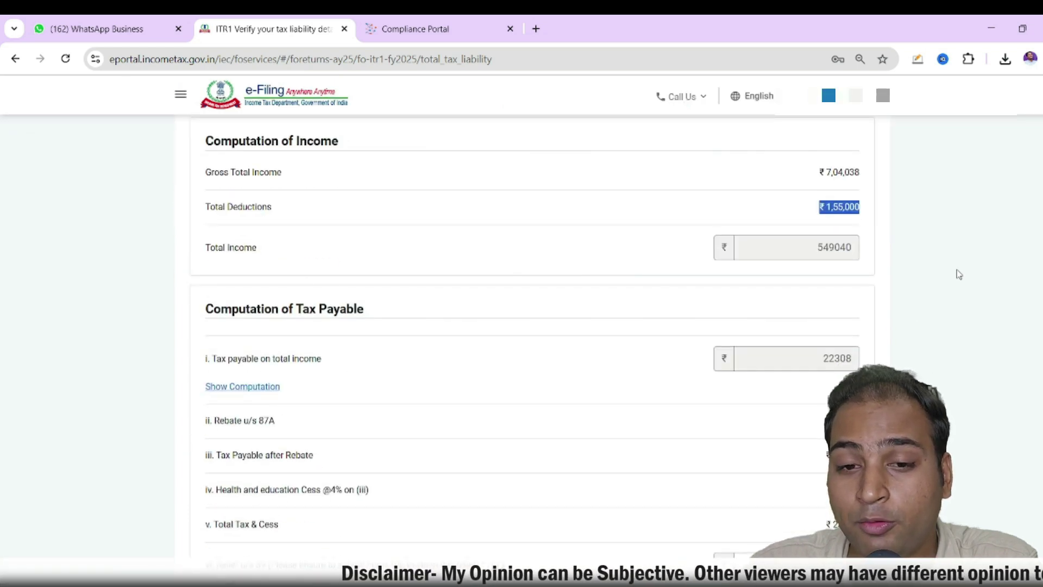
scroll(830, 363, down, 2)
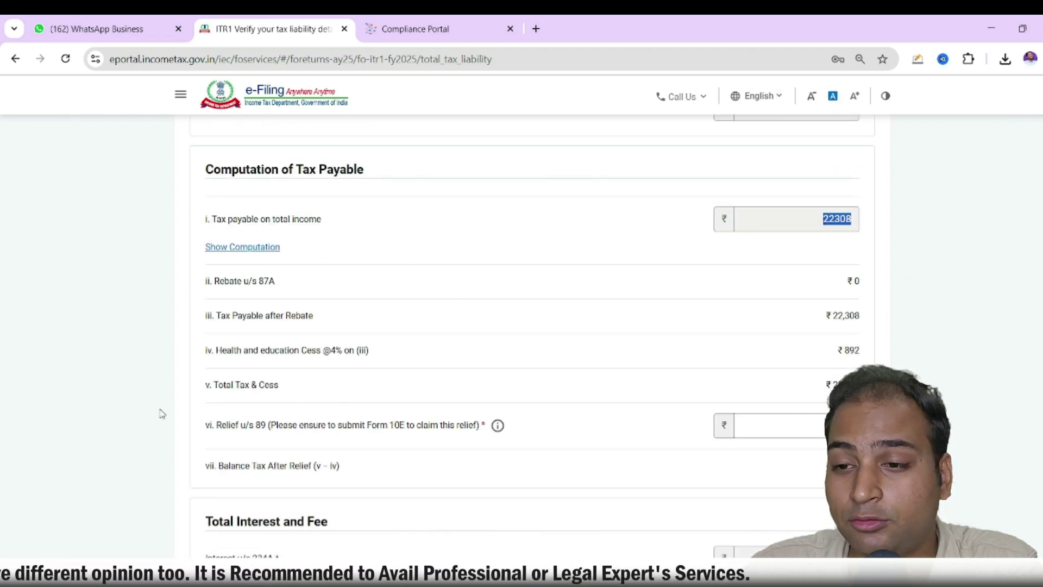
scroll(641, 357, down, 2)
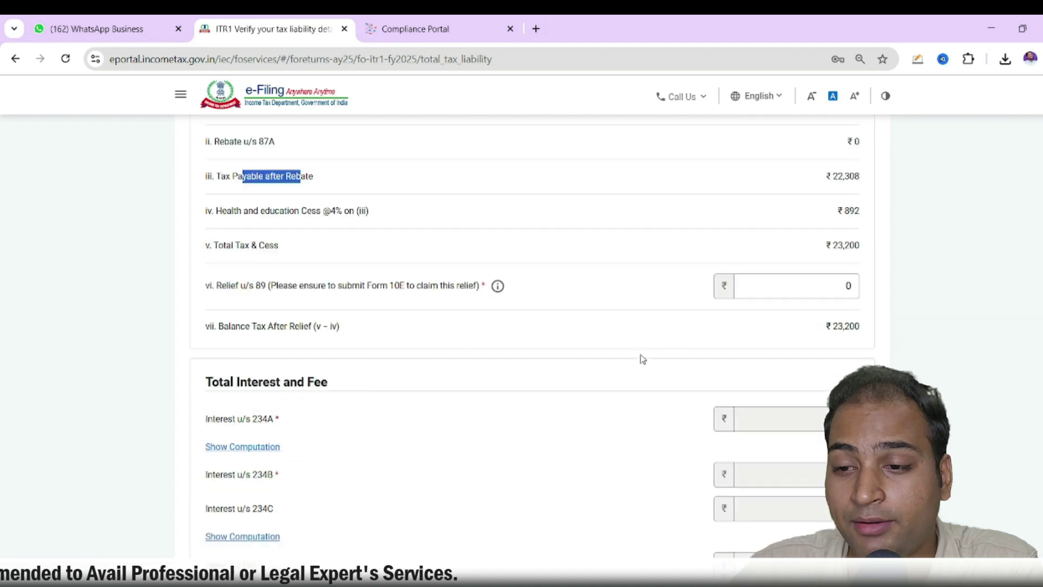
scroll(799, 353, up, 2)
scroll(670, 351, down, 7)
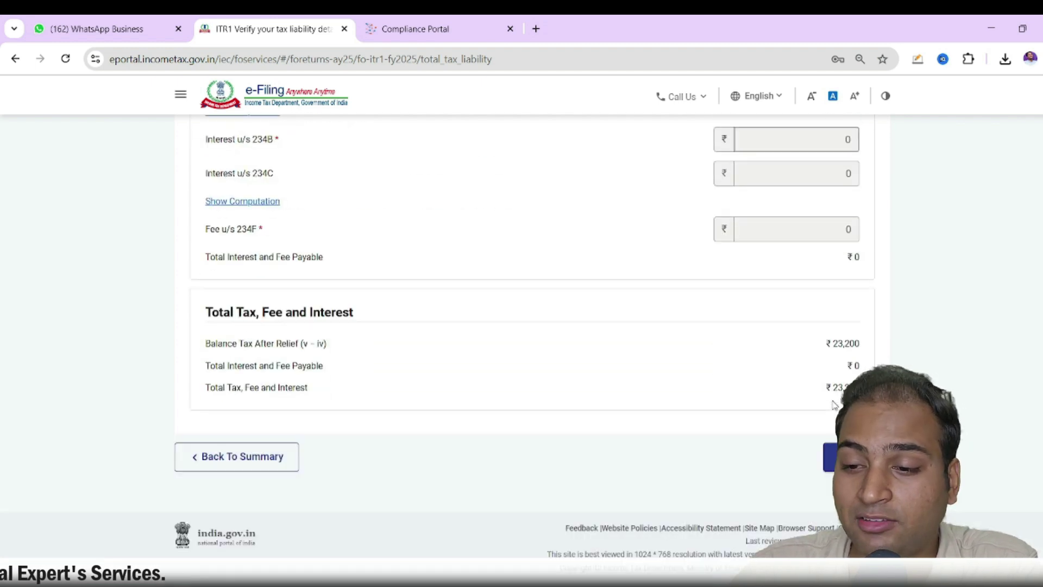
Confirm the tax liability and highlight ₹23,200 liability and ₹48,541 paid in the tax summary
click(856, 457)
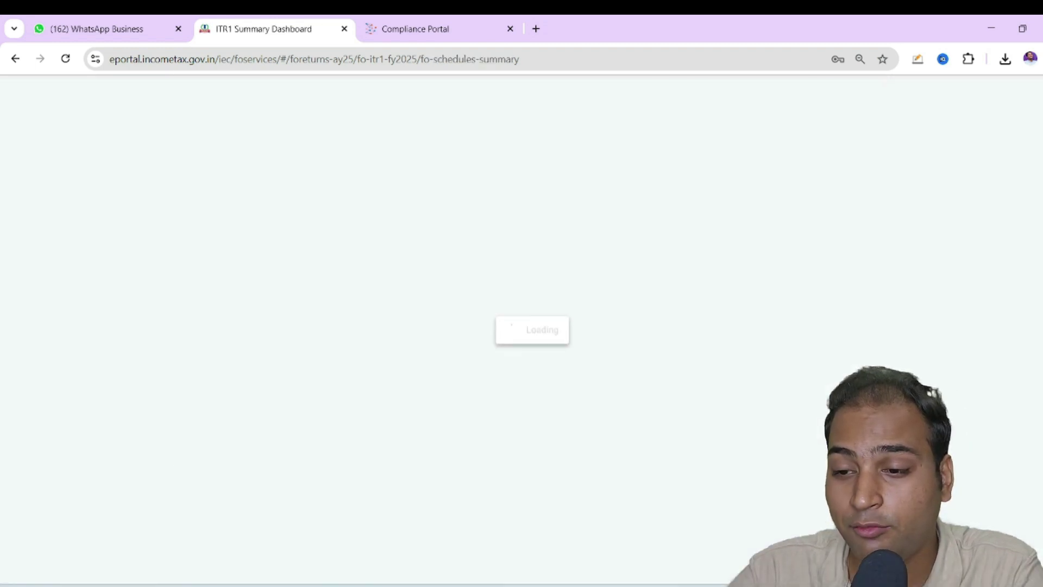
click(782, 416)
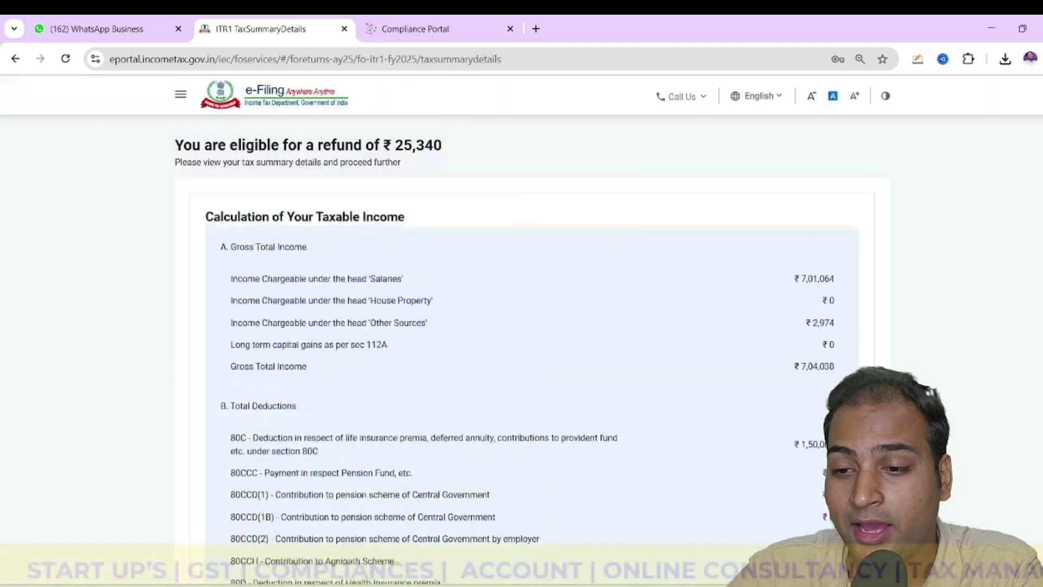
scroll(513, 317, down, 8)
scroll(483, 505, down, 4)
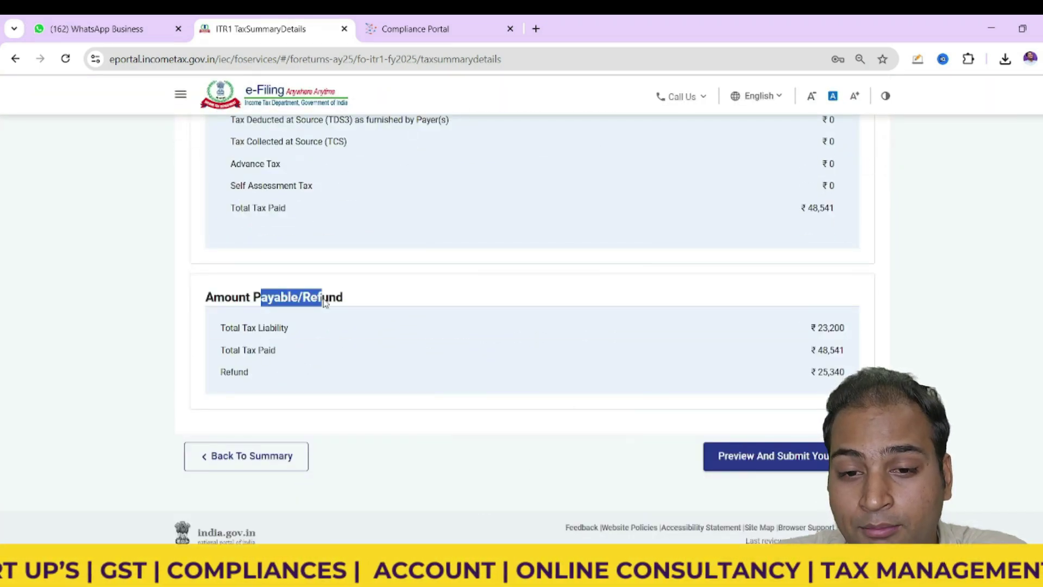
drag(806, 328, 845, 351)
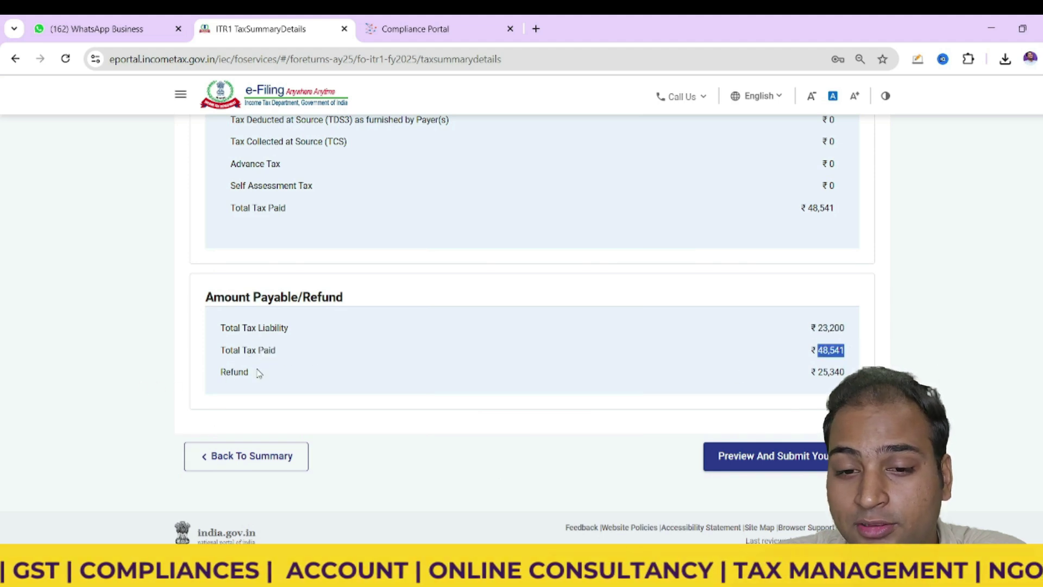
drag(220, 372, 274, 384)
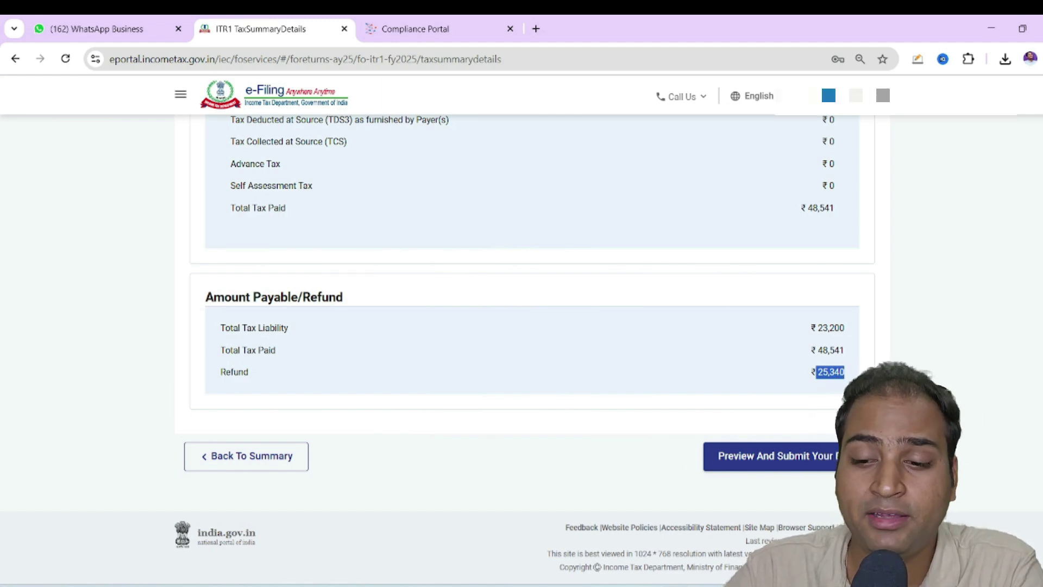
Glance at the Exemption & Deduction PDF, then return to the ₹25,340 refund summary
click(706, 586)
click(970, 521)
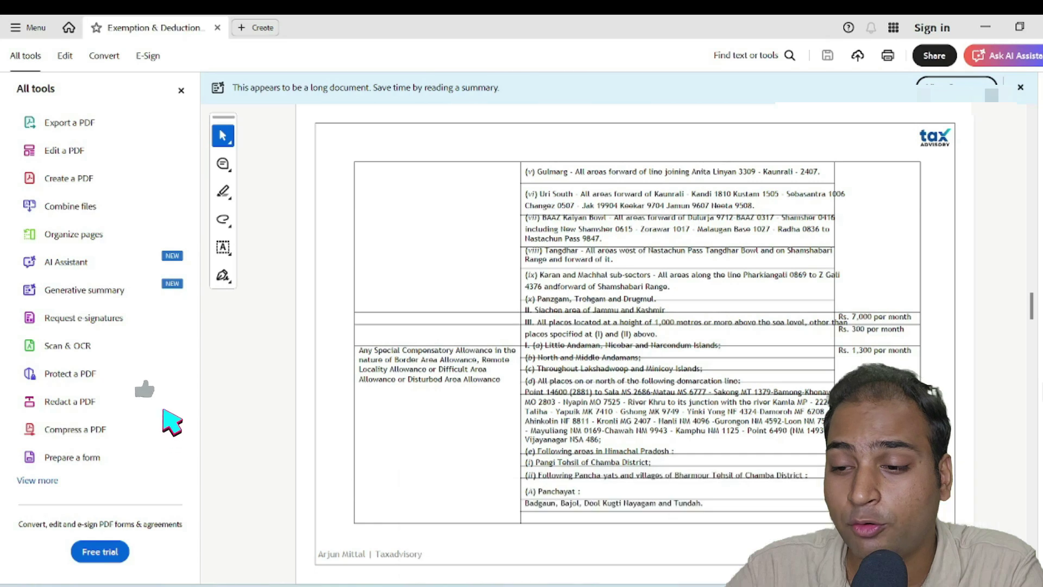
click(674, 586)
click(674, 522)
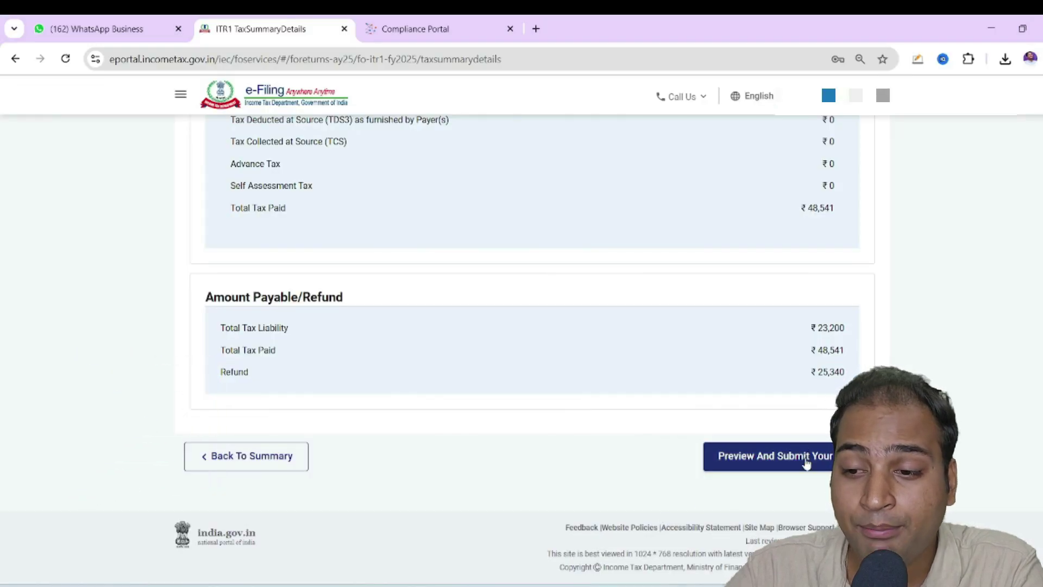
In Preview and Submit, tick the return declaration and fill the place of filing with the suggested city
click(806, 463)
click(201, 288)
scroll(261, 304, down, 4)
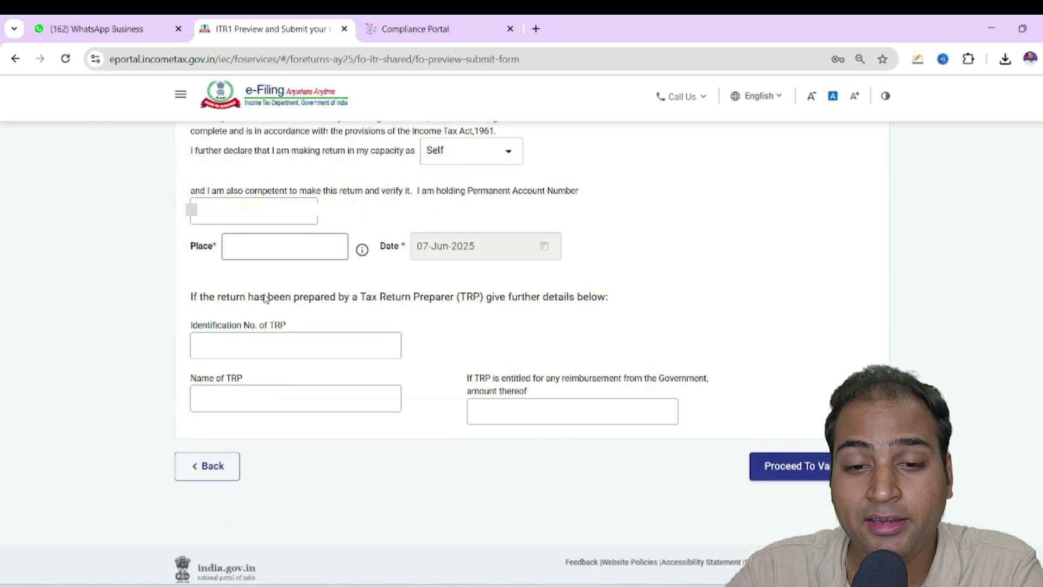
click(244, 212)
click(321, 240)
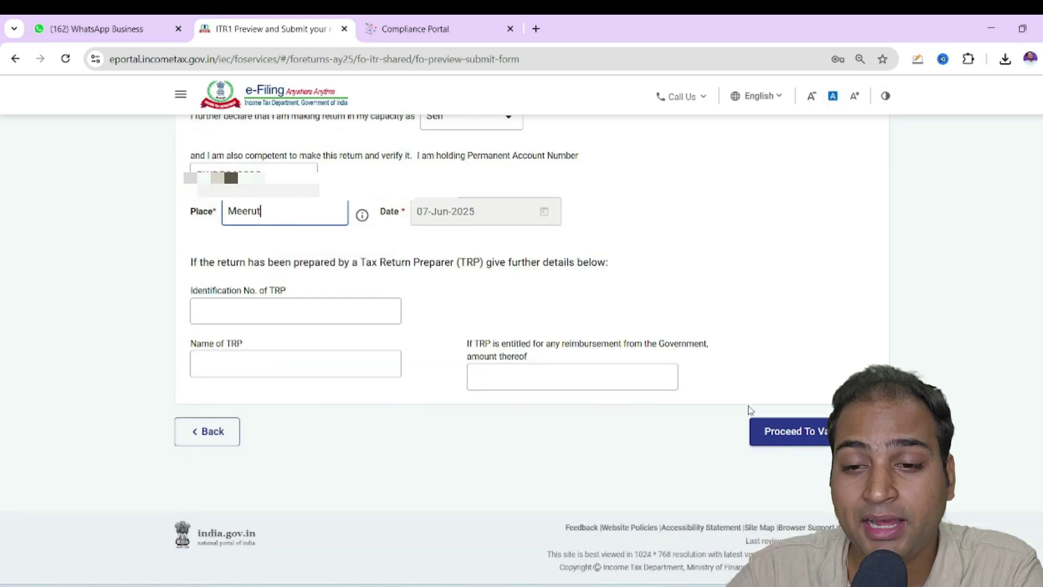
Pass internal validation with no errors, preview the filled return, and proceed to upload-level validation
click(777, 431)
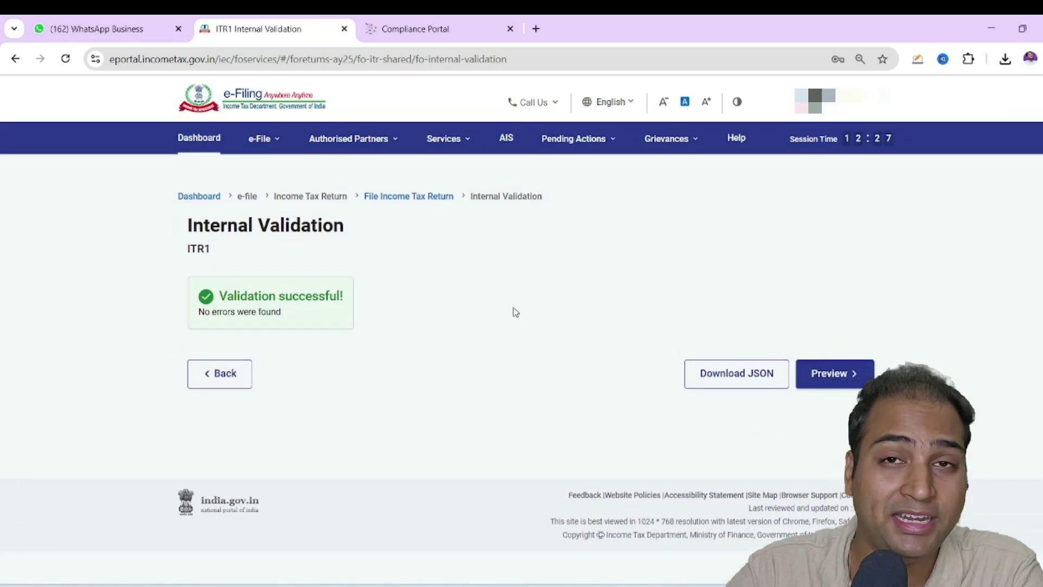
click(850, 369)
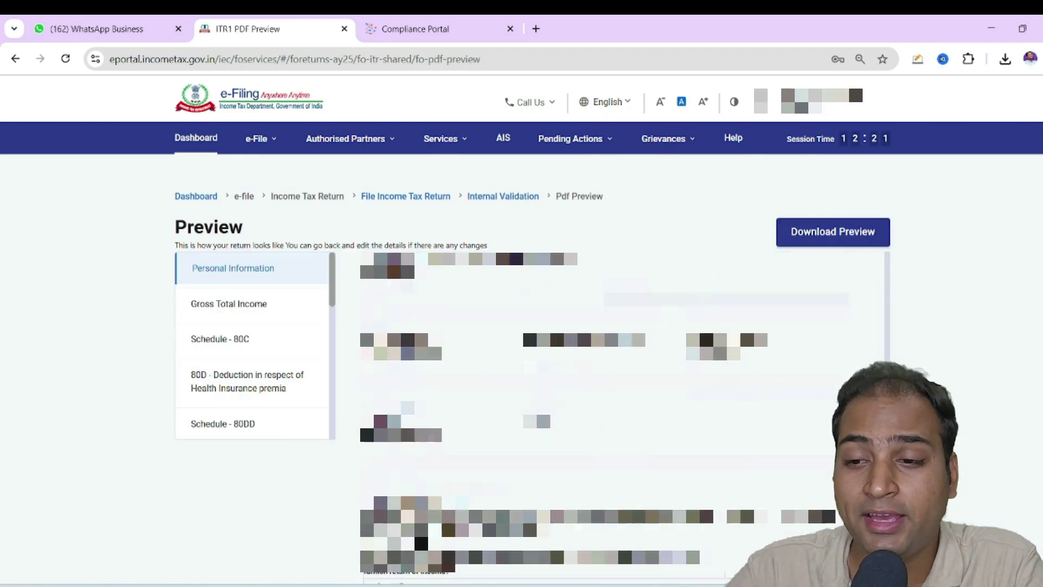
scroll(800, 438, down, 15)
click(801, 438)
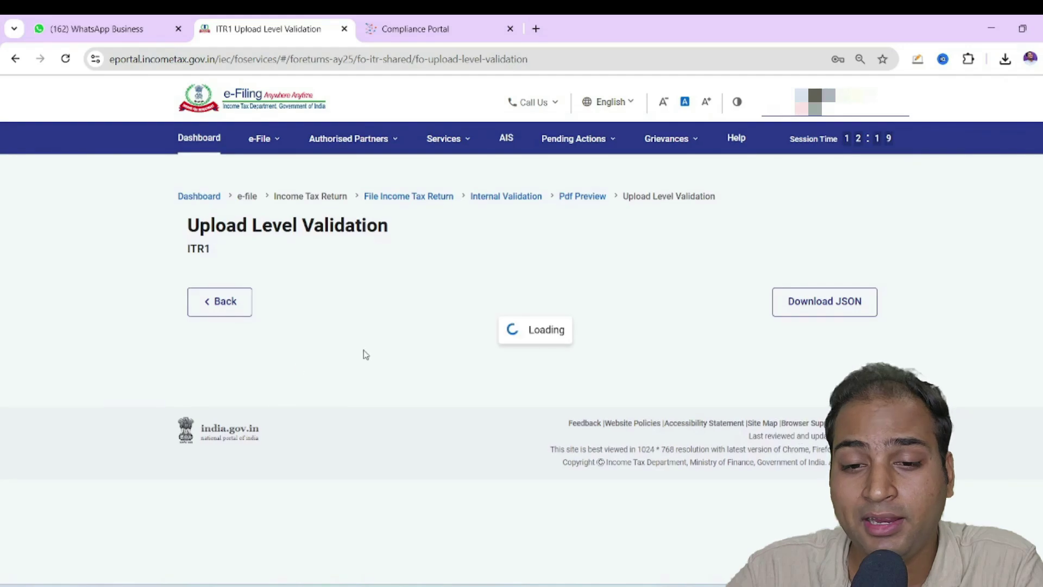